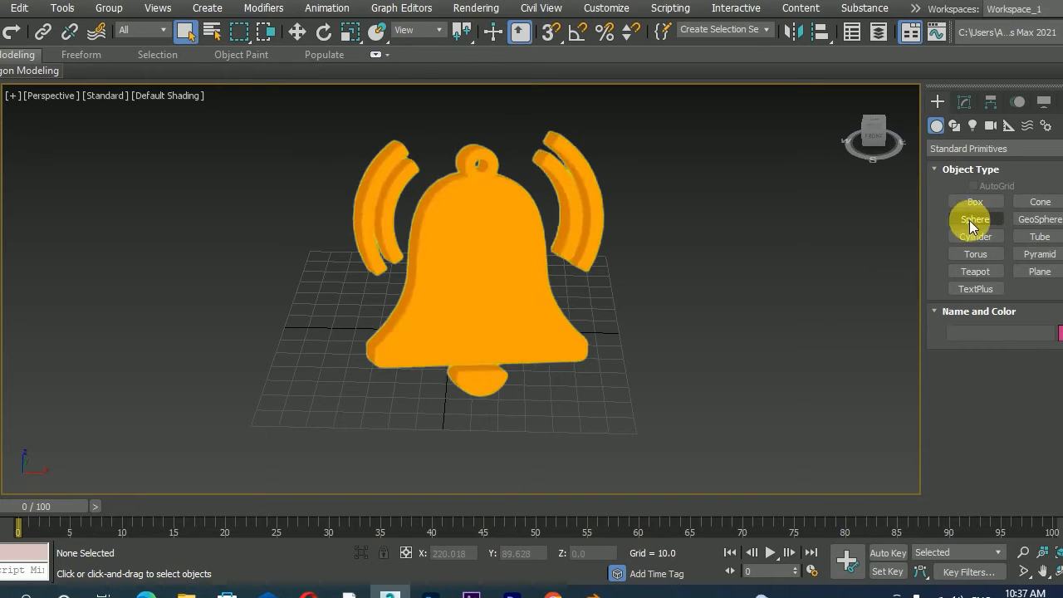
# - Create a cylinder about 25.4 in radius and 49.1 high at the grid's centre, and display it with edged faces
pyautogui.click(977, 237)
pyautogui.moveTo(450, 326); pyautogui.dragTo(505, 347)
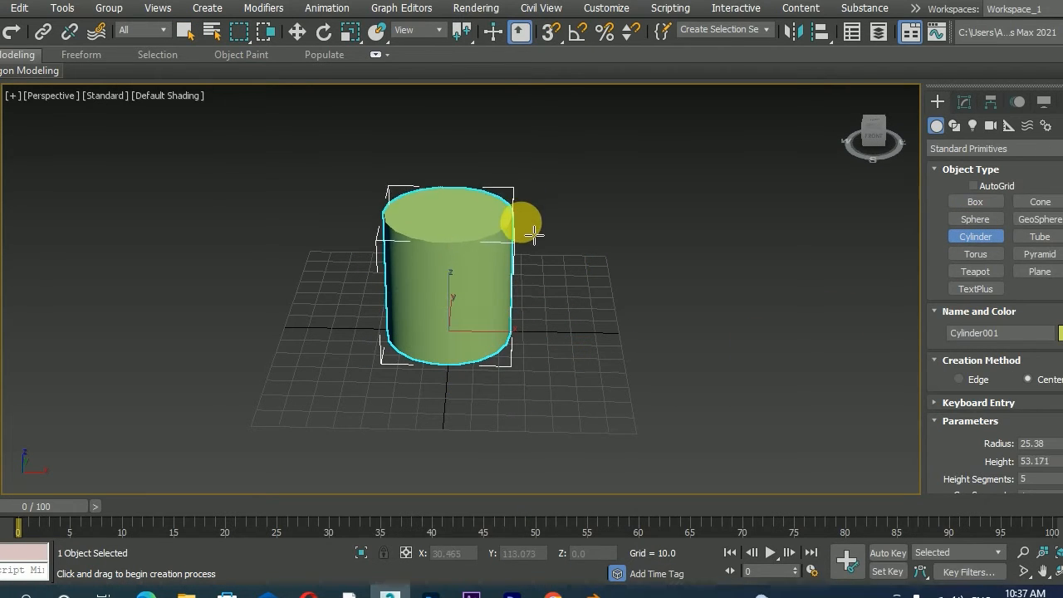
pyautogui.click(534, 241)
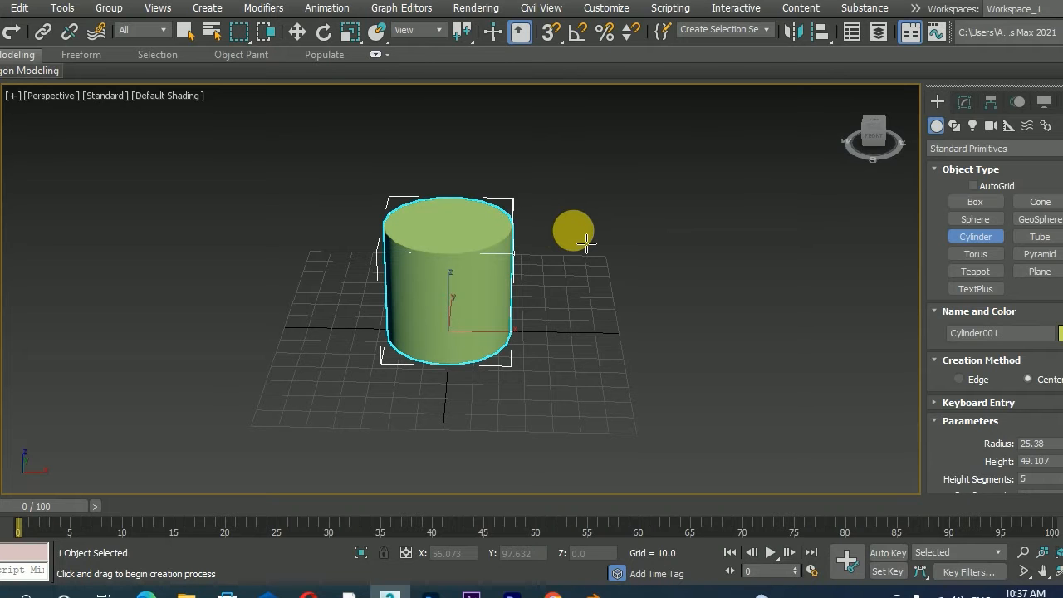
pyautogui.keyDown('alt'); pyautogui.moveTo(587, 241); pyautogui.dragTo(506, 284, button='middle'); pyautogui.keyUp('alt')
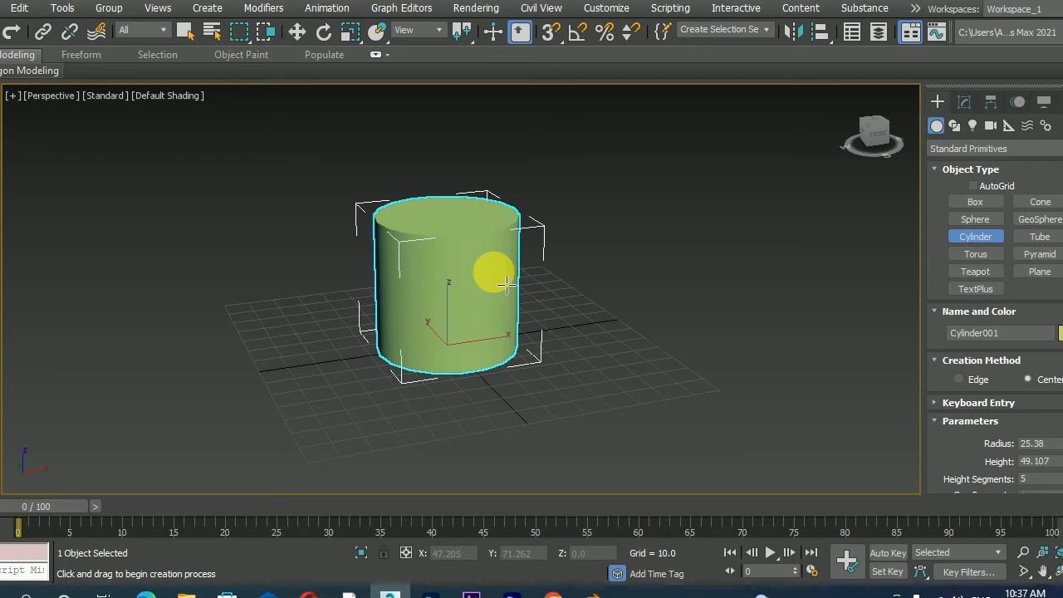
pyautogui.keyDown('alt'); pyautogui.moveTo(506, 221); pyautogui.dragTo(499, 254, button='middle'); pyautogui.keyUp('alt')
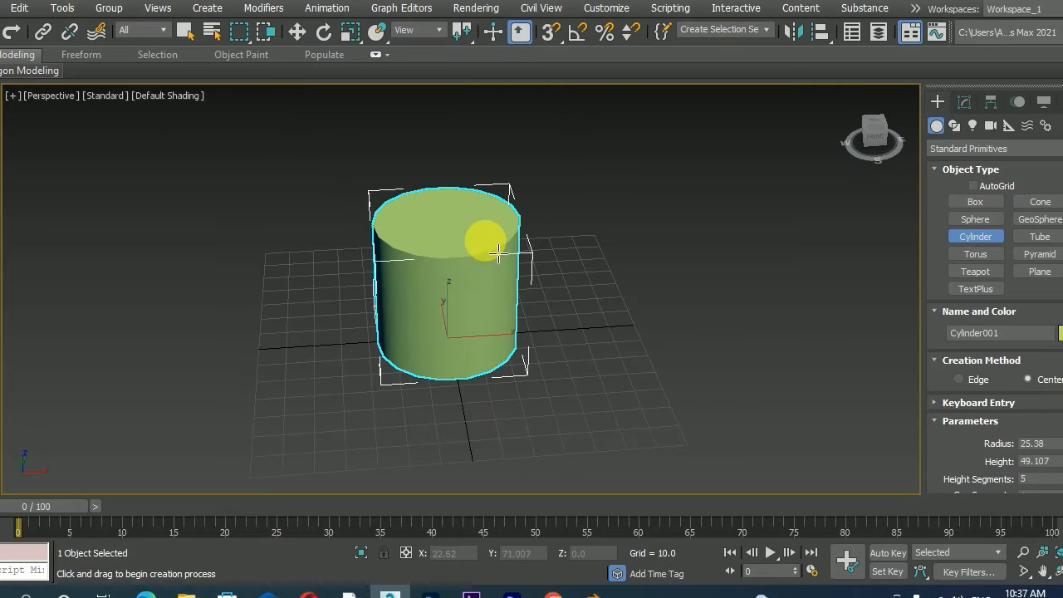
pyautogui.press('w')
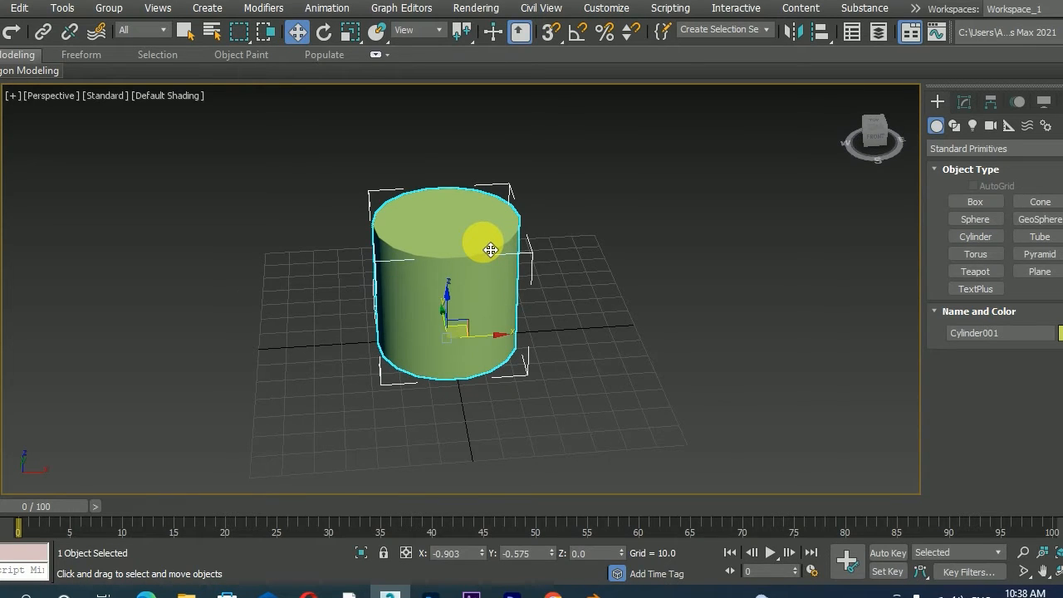
pyautogui.press('F4')
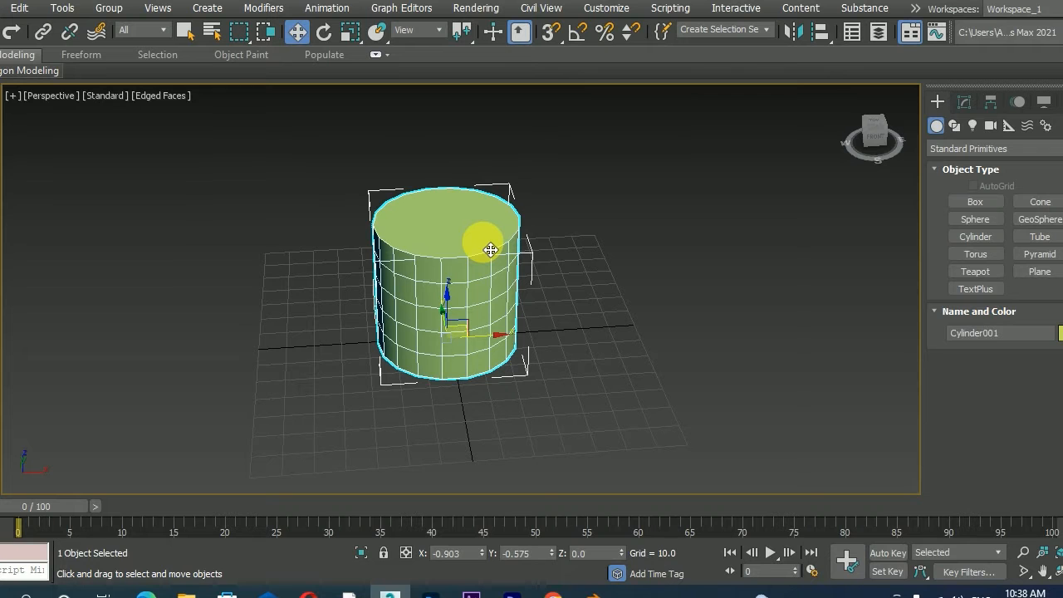
# - Try cloning the cylinder along the X axis as six separate copies, and undo the cloning
pyautogui.keyDown('alt'); pyautogui.moveTo(493, 304); pyautogui.dragTo(410, 331, button='middle'); pyautogui.keyUp('alt')
pyautogui.scroll(-2, 507, 307)
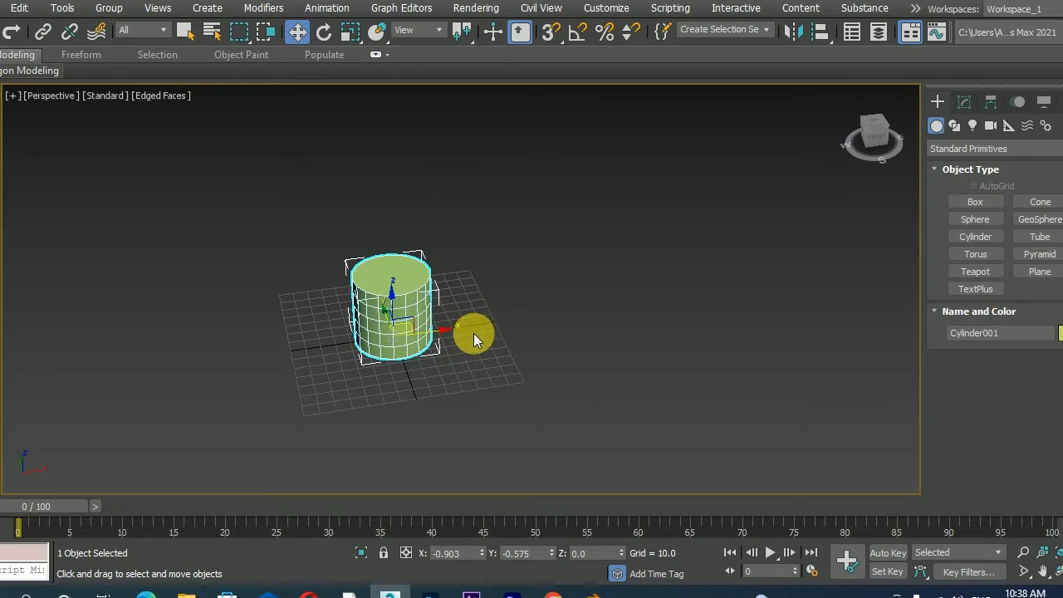
pyautogui.keyDown('shift'); pyautogui.moveTo(445, 341); pyautogui.dragTo(529, 335); pyautogui.keyUp('shift')
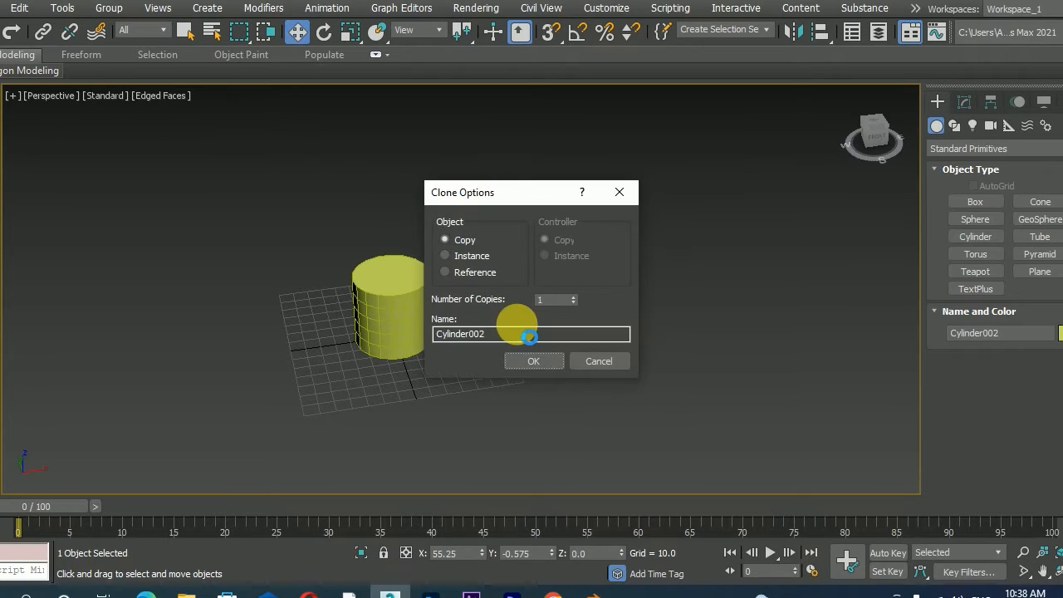
pyautogui.click(576, 298)
pyautogui.click(576, 298)
pyautogui.click(576, 298)
pyautogui.click(576, 297)
pyautogui.click(576, 297)
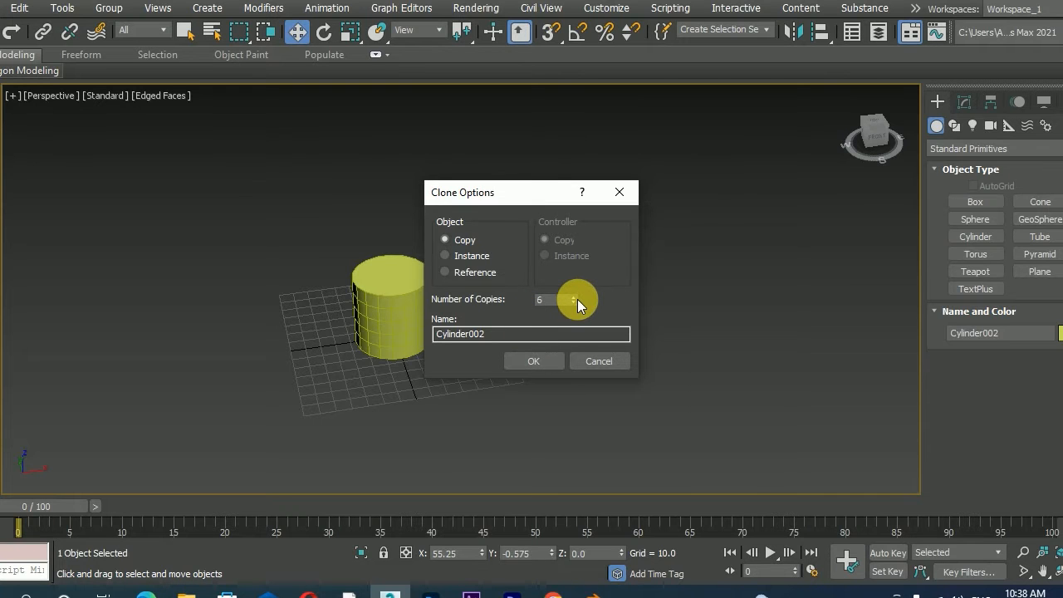
pyautogui.click(559, 354)
pyautogui.scroll(-3, 616, 308)
pyautogui.moveTo(612, 306); pyautogui.dragTo(519, 324, button='middle')
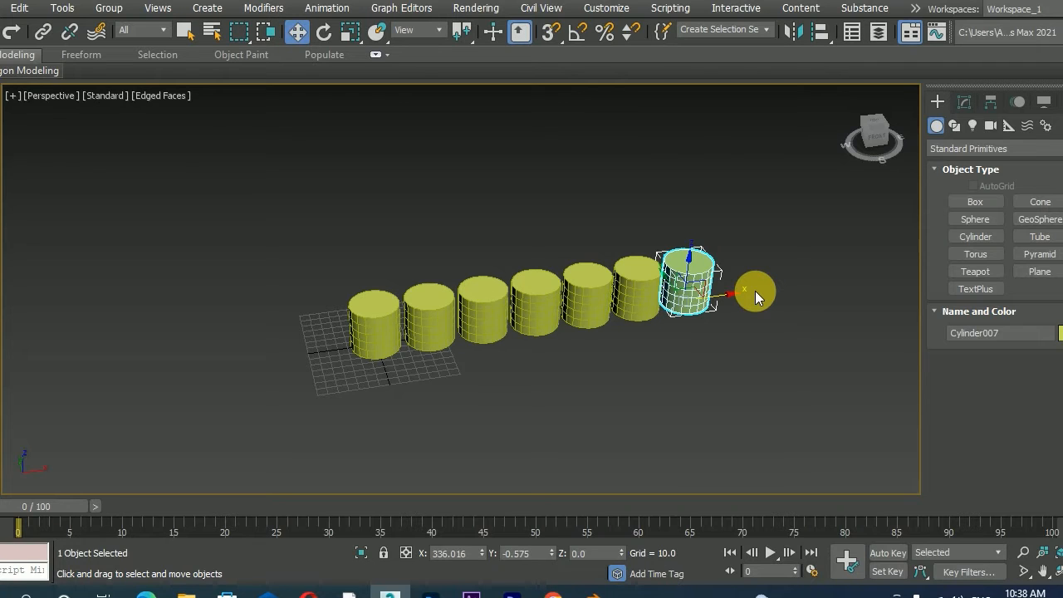
pyautogui.hotkey('ctrl', 'z')
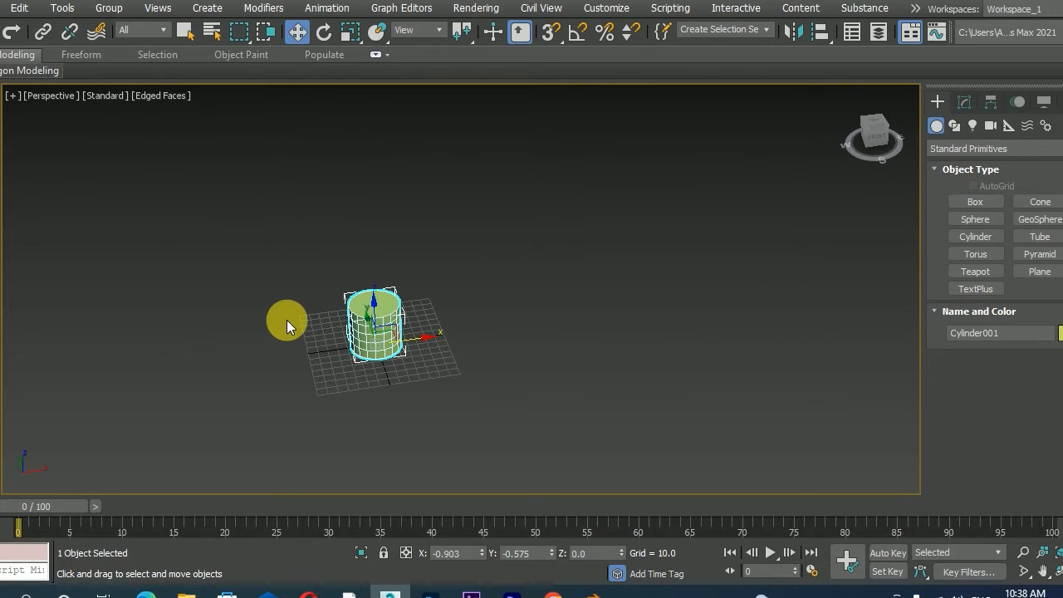
# - Create a thin cylinder about 3.4 in radius and 93.9 high beside the large cylinder
pyautogui.scroll(5, 325, 319)
pyautogui.moveTo(551, 320); pyautogui.dragTo(572, 240, button='middle')
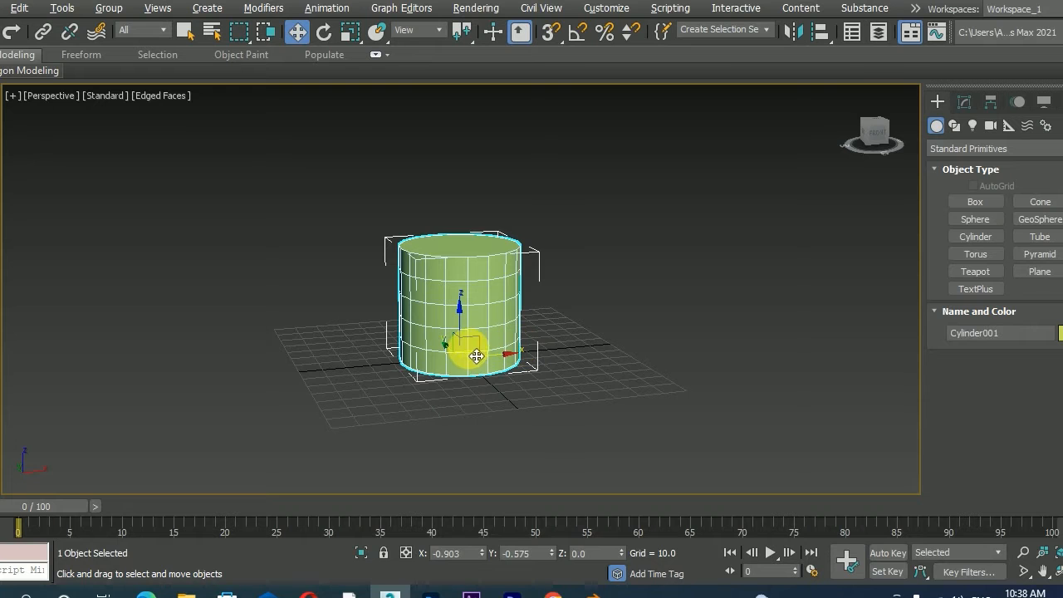
pyautogui.keyDown('alt'); pyautogui.moveTo(486, 309); pyautogui.dragTo(487, 349, button='middle'); pyautogui.keyUp('alt')
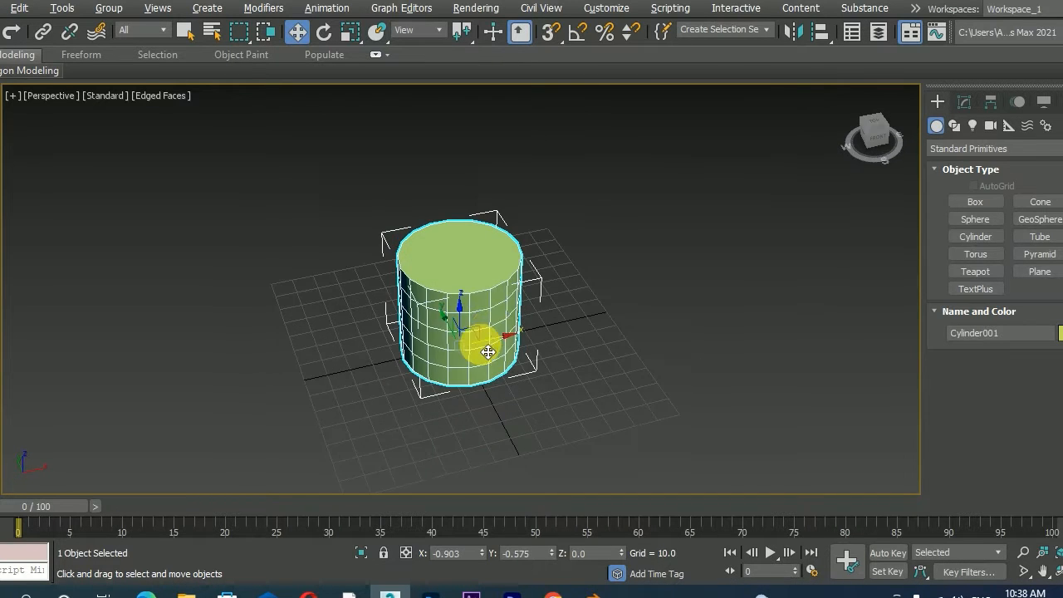
pyautogui.click(975, 237)
pyautogui.moveTo(759, 399); pyautogui.dragTo(782, 413)
pyautogui.click(823, 187)
pyautogui.keyDown('alt'); pyautogui.moveTo(782, 332); pyautogui.dragTo(770, 332, button='middle'); pyautogui.keyUp('alt')
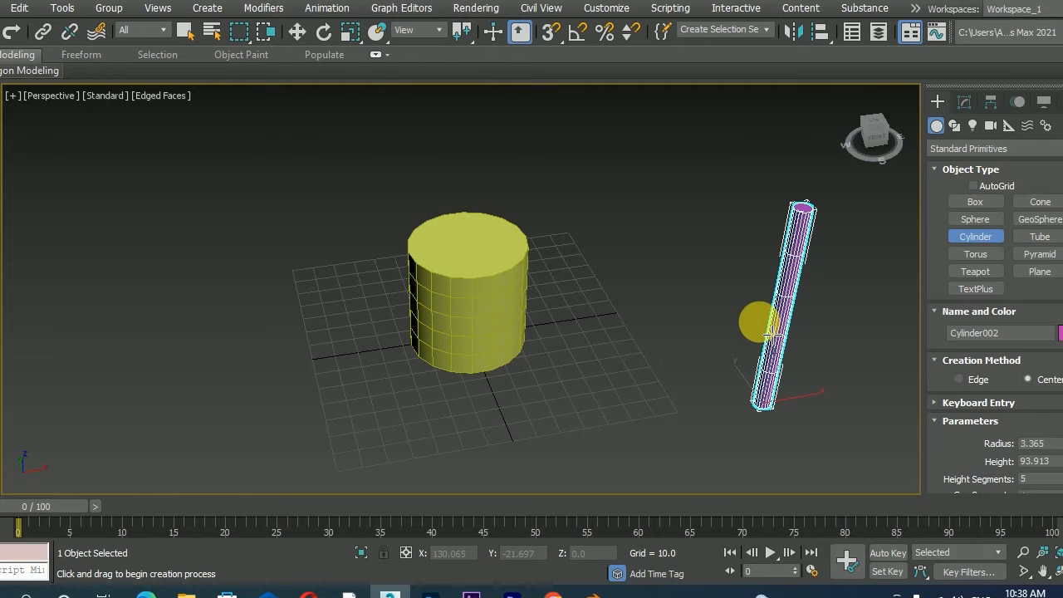
pyautogui.press('w')
pyautogui.keyDown('alt'); pyautogui.moveTo(742, 361); pyautogui.dragTo(683, 392, button='middle'); pyautogui.keyUp('alt')
pyautogui.moveTo(714, 330); pyautogui.dragTo(684, 341, button='middle')
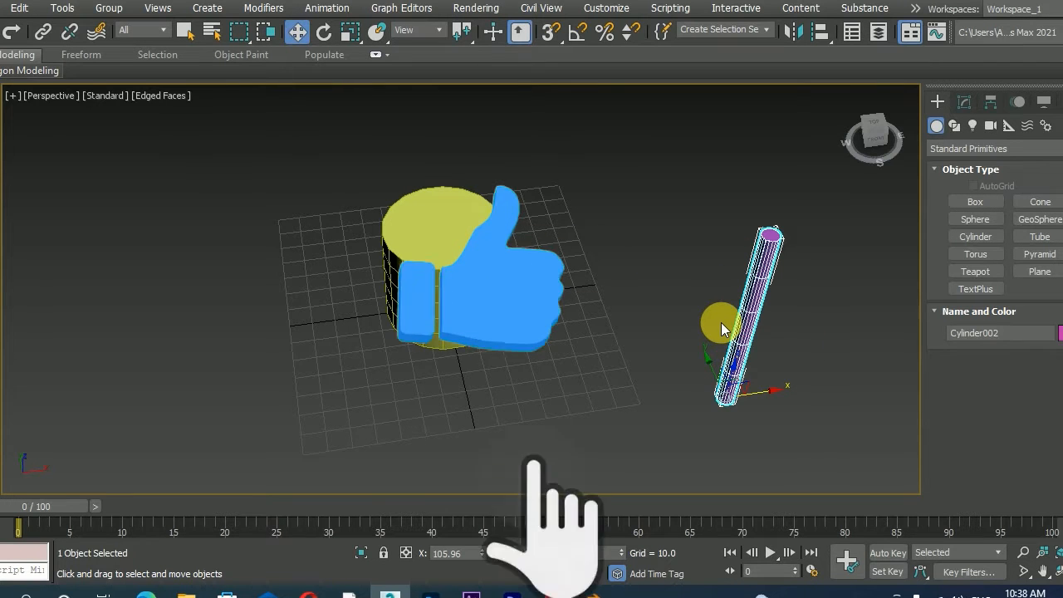
pyautogui.keyDown('alt'); pyautogui.moveTo(572, 317); pyautogui.dragTo(635, 307, button='middle'); pyautogui.keyUp('alt')
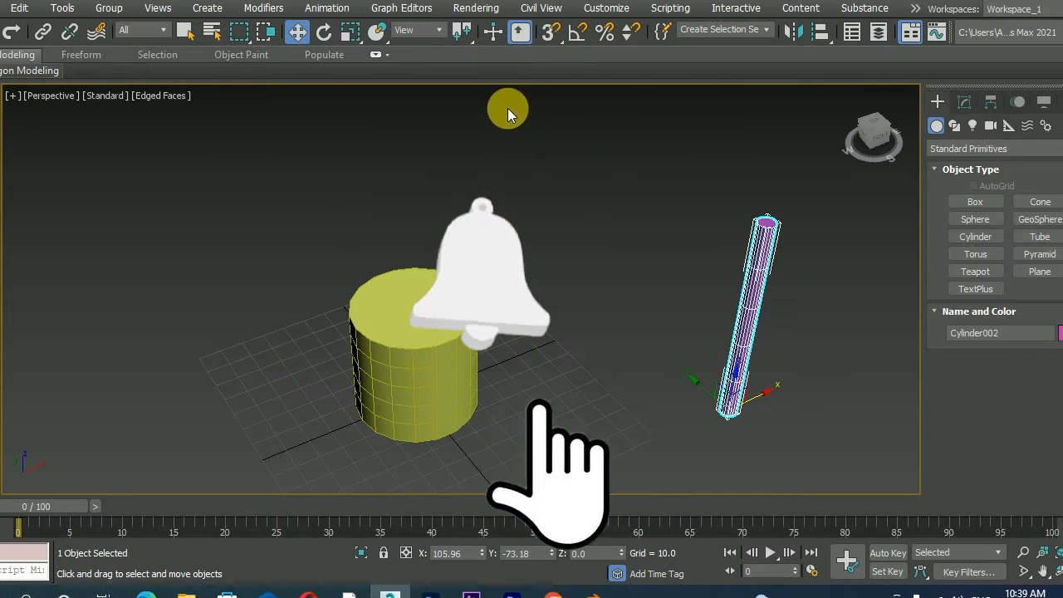
pyautogui.click(814, 35)
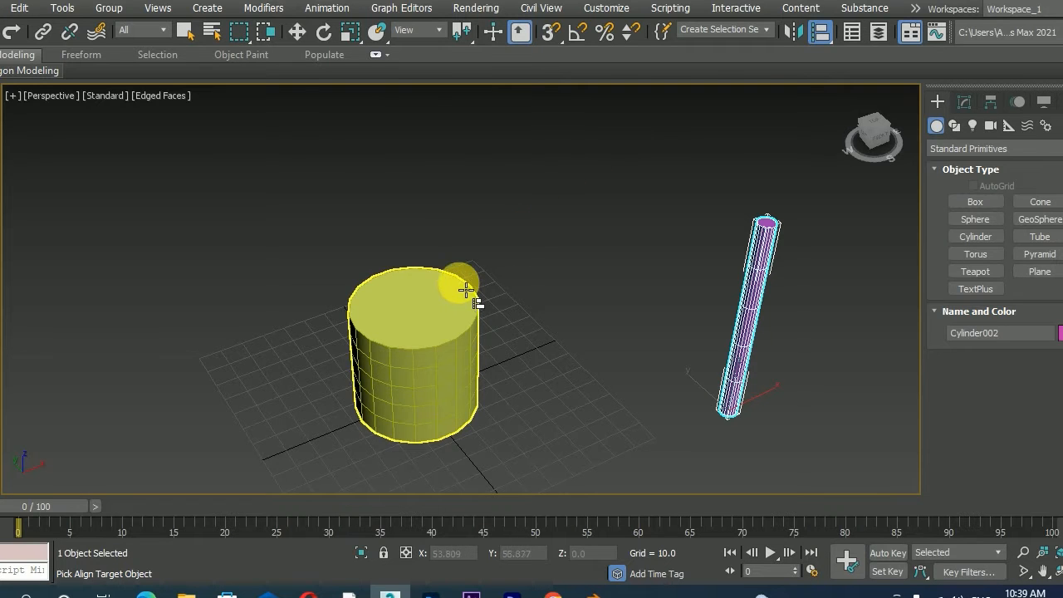
pyautogui.click(399, 324)
pyautogui.moveTo(463, 133); pyautogui.dragTo(752, 107)
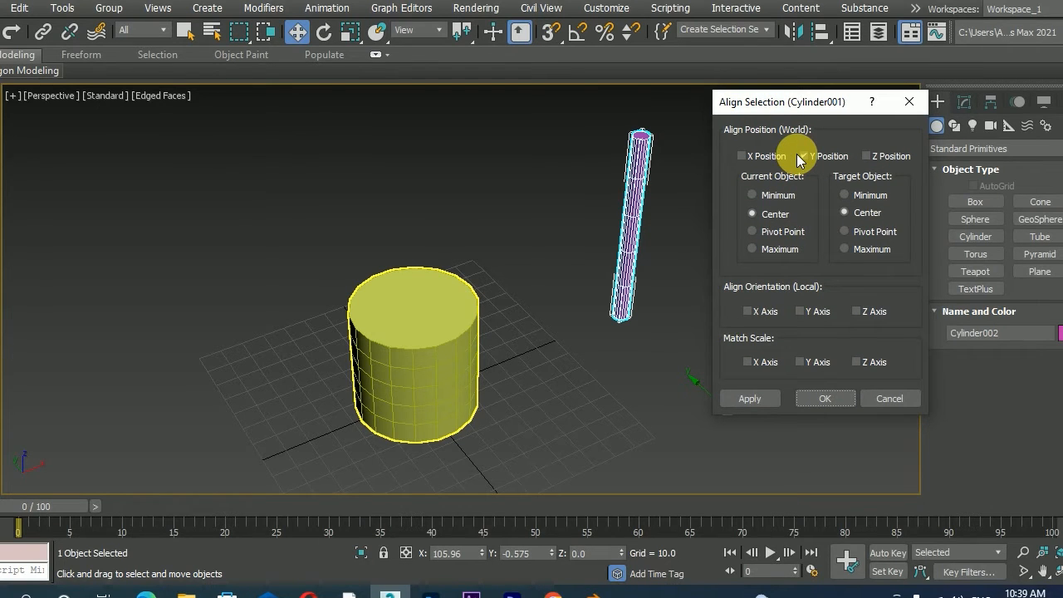
pyautogui.click(818, 158)
pyautogui.click(772, 158)
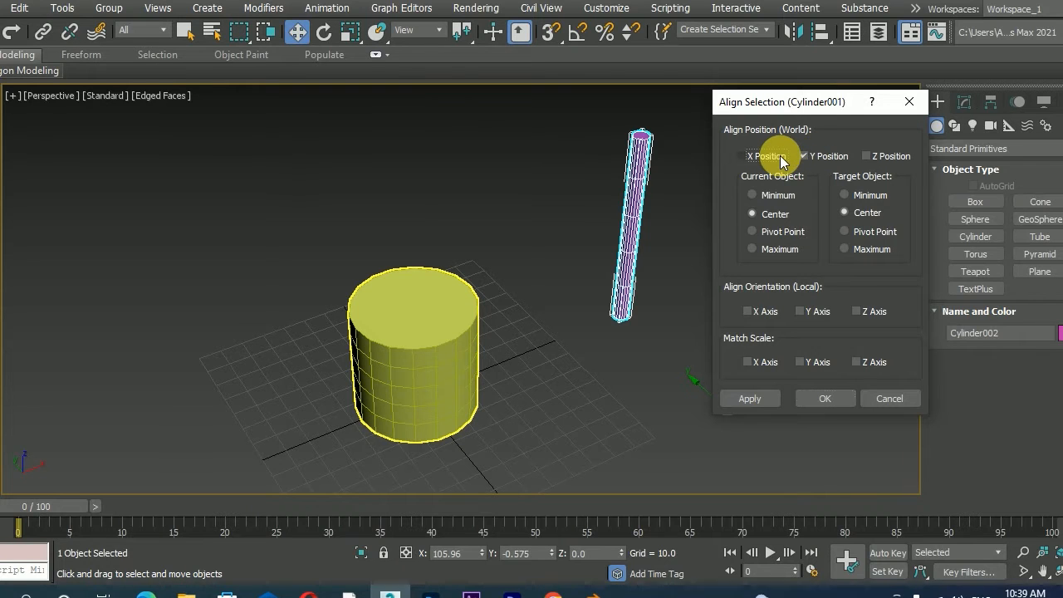
pyautogui.click(879, 157)
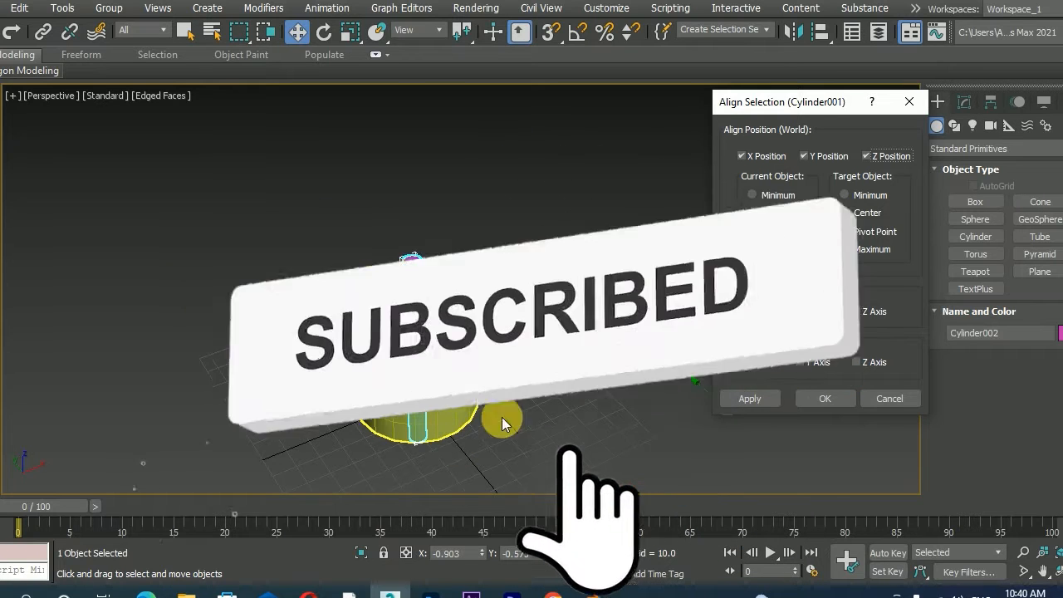
pyautogui.click(780, 233)
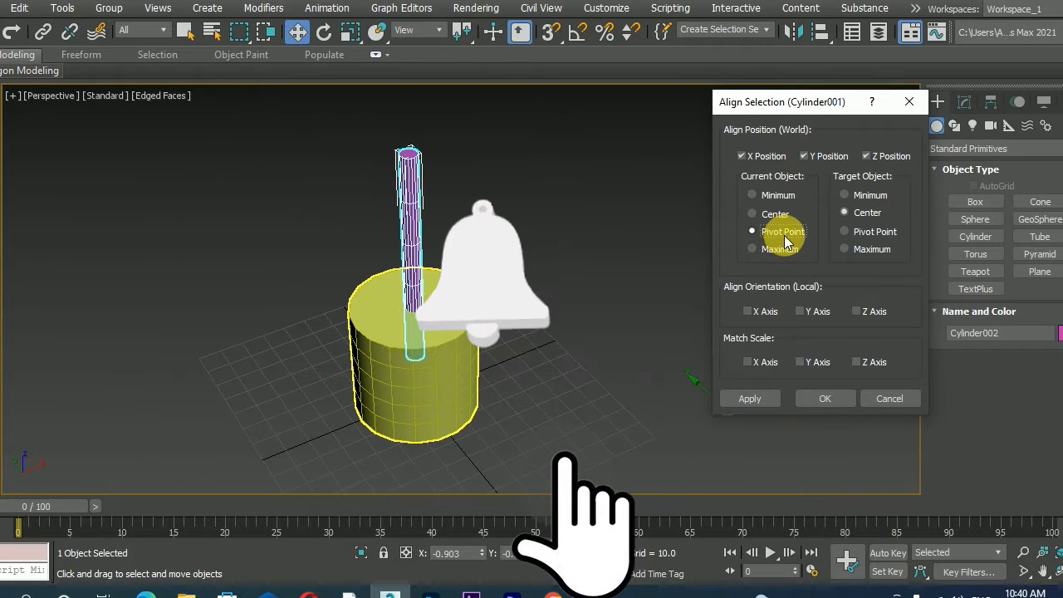
pyautogui.click(872, 237)
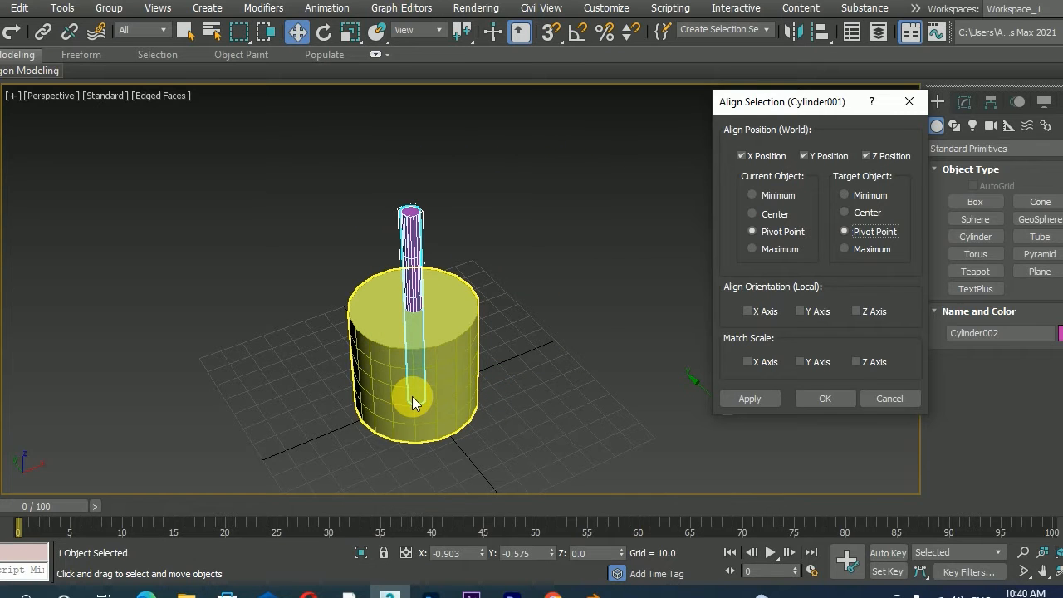
pyautogui.click(900, 400)
# - Align the thin cylinder to the large cylinder in X, Y and Z position, matching pivot point to pivot point
pyautogui.keyDown('alt'); pyautogui.moveTo(901, 400); pyautogui.dragTo(628, 326, button='middle'); pyautogui.keyUp('alt')
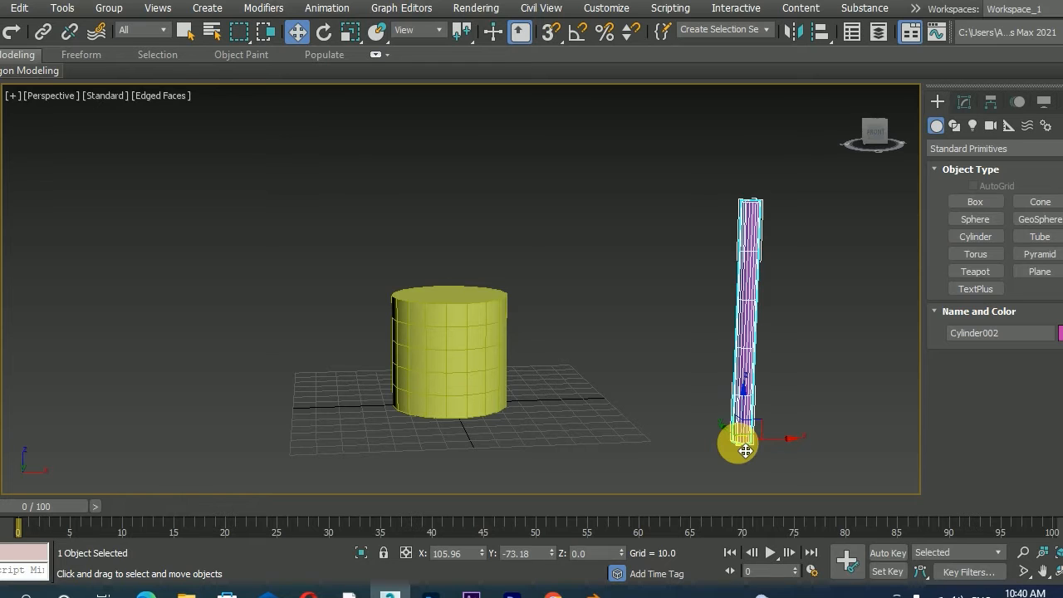
pyautogui.click(410, 363)
pyautogui.keyDown('alt'); pyautogui.moveTo(410, 363); pyautogui.dragTo(460, 350, button='middle'); pyautogui.keyUp('alt')
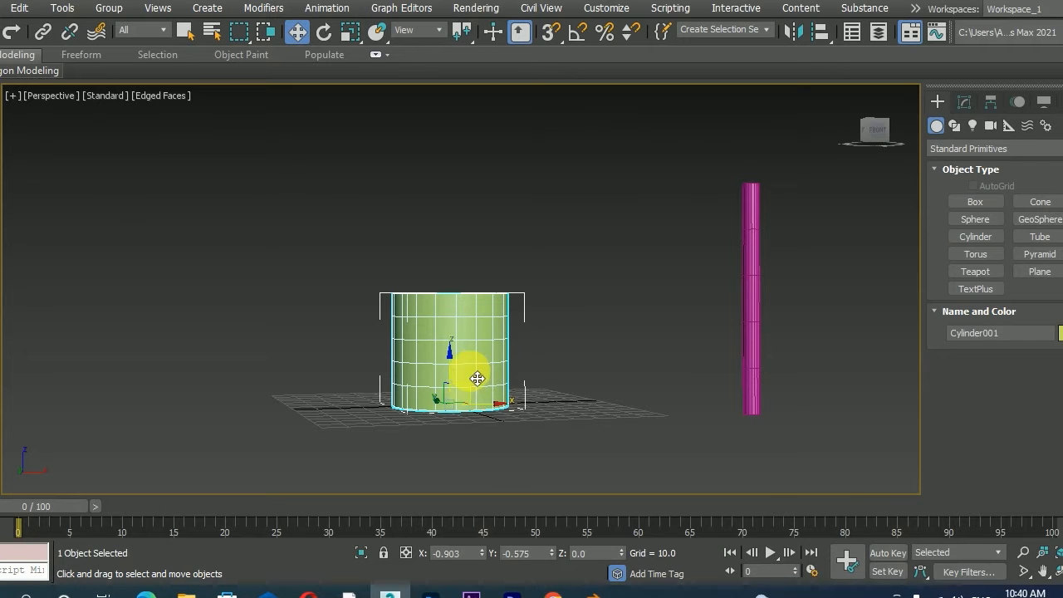
pyautogui.click(752, 224)
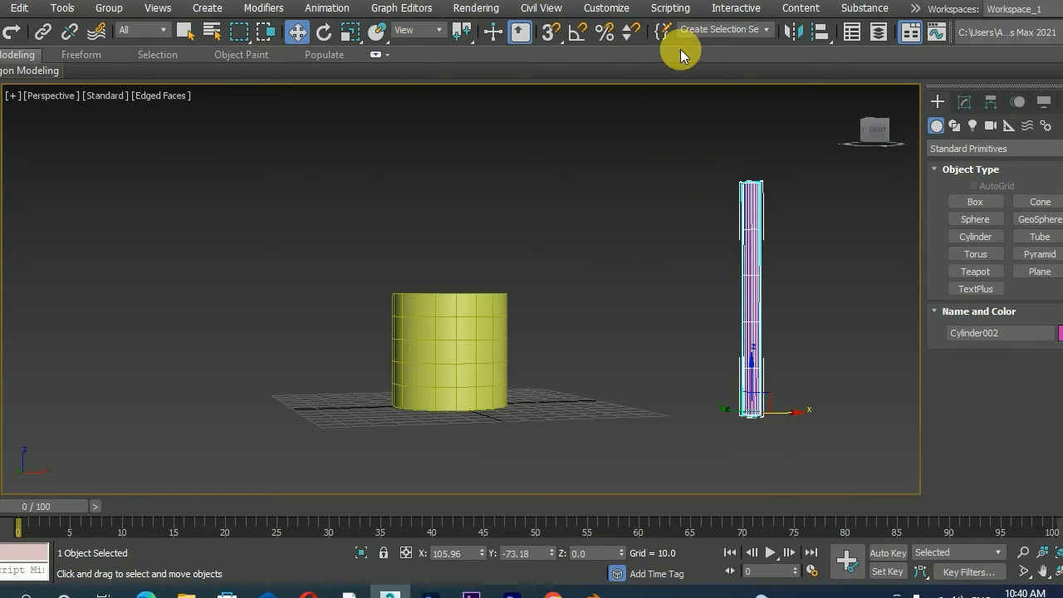
pyautogui.click(819, 31)
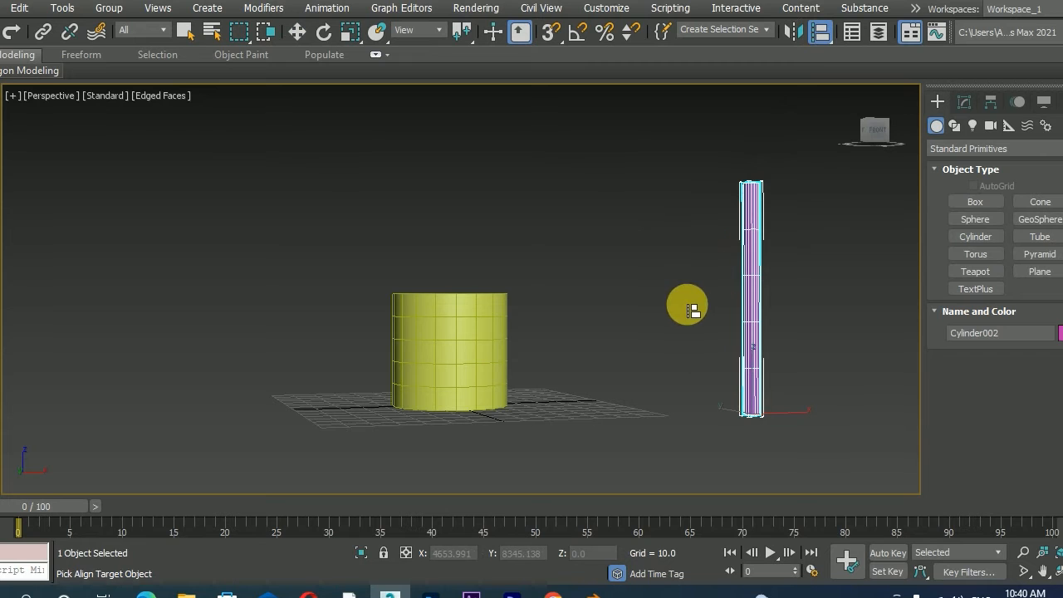
pyautogui.click(482, 343)
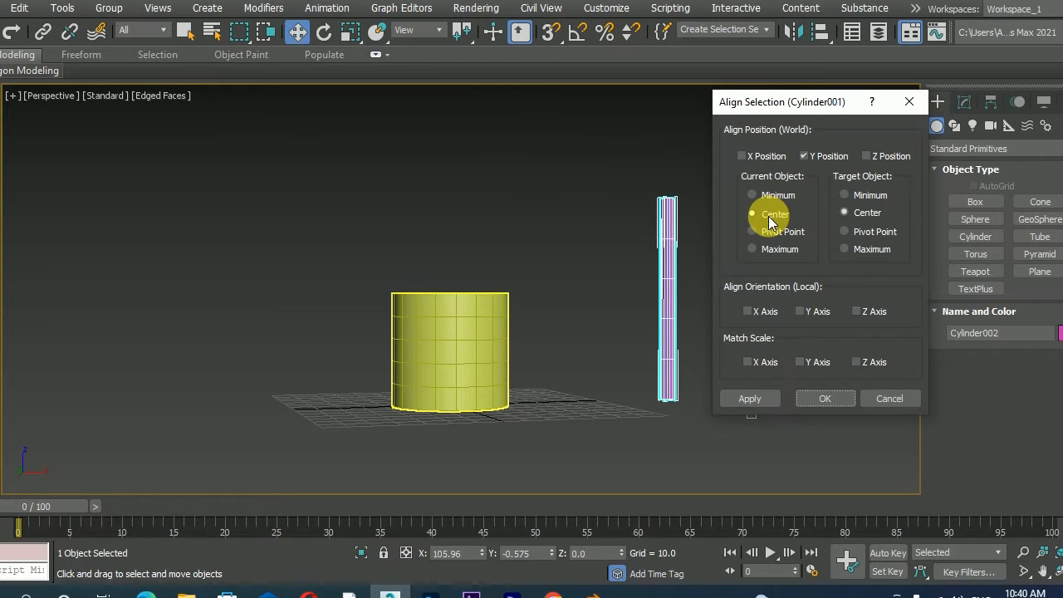
pyautogui.click(741, 156)
pyautogui.click(866, 156)
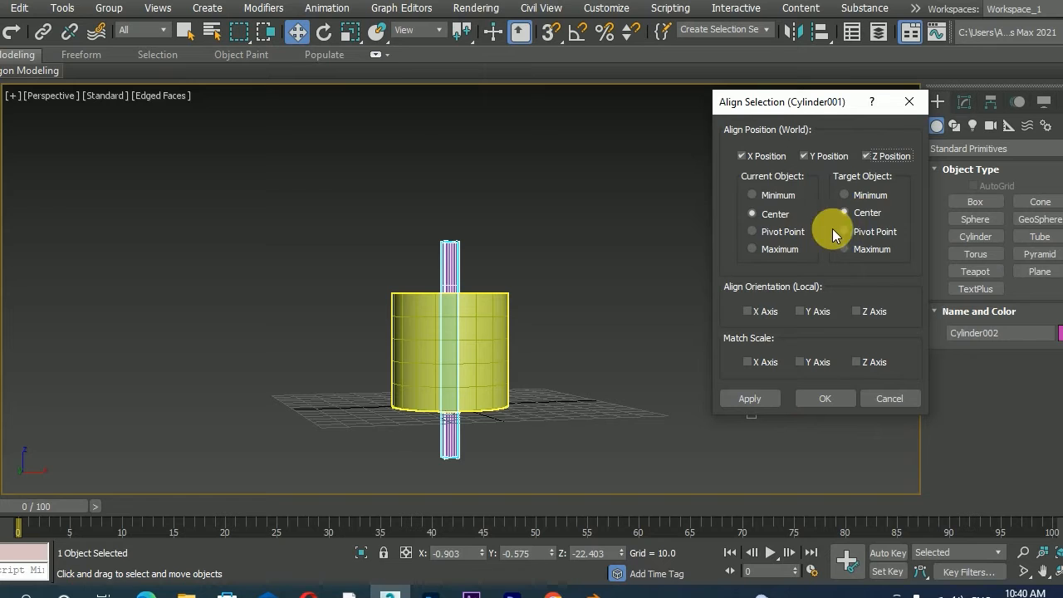
pyautogui.click(789, 232)
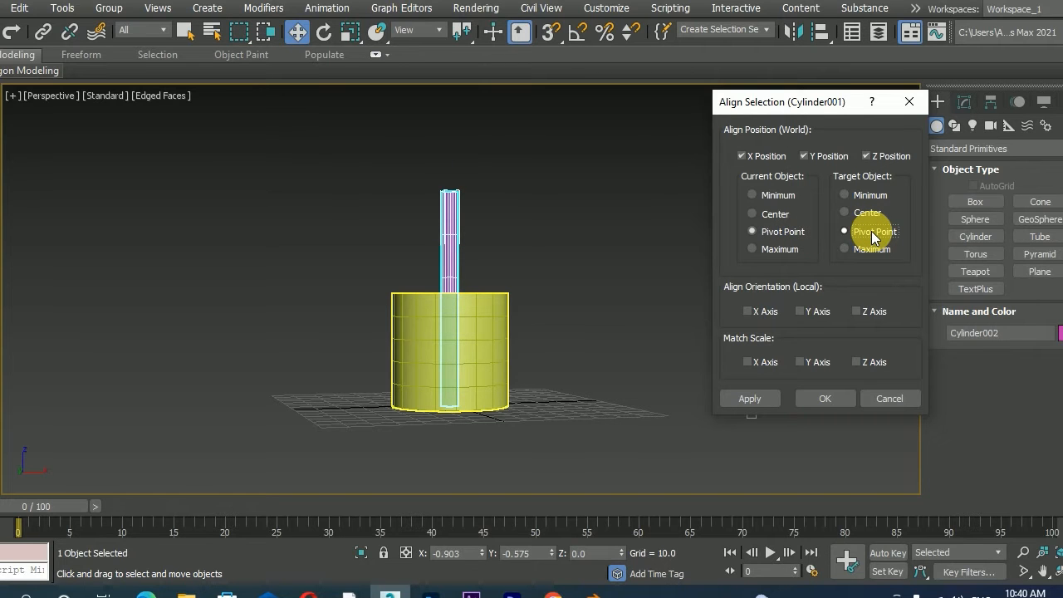
pyautogui.click(819, 400)
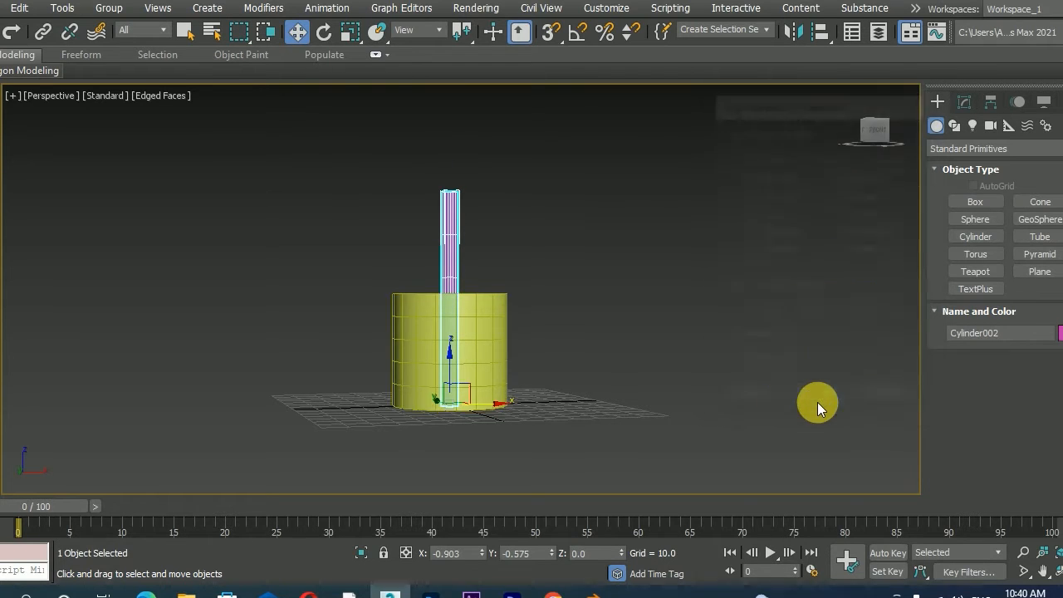
# - In the Top view, move the thin cylinder along negative X to about -20.8, just inside the large cylinder's edge
pyautogui.keyDown('alt'); pyautogui.moveTo(503, 311); pyautogui.dragTo(528, 381, button='middle'); pyautogui.keyUp('alt')
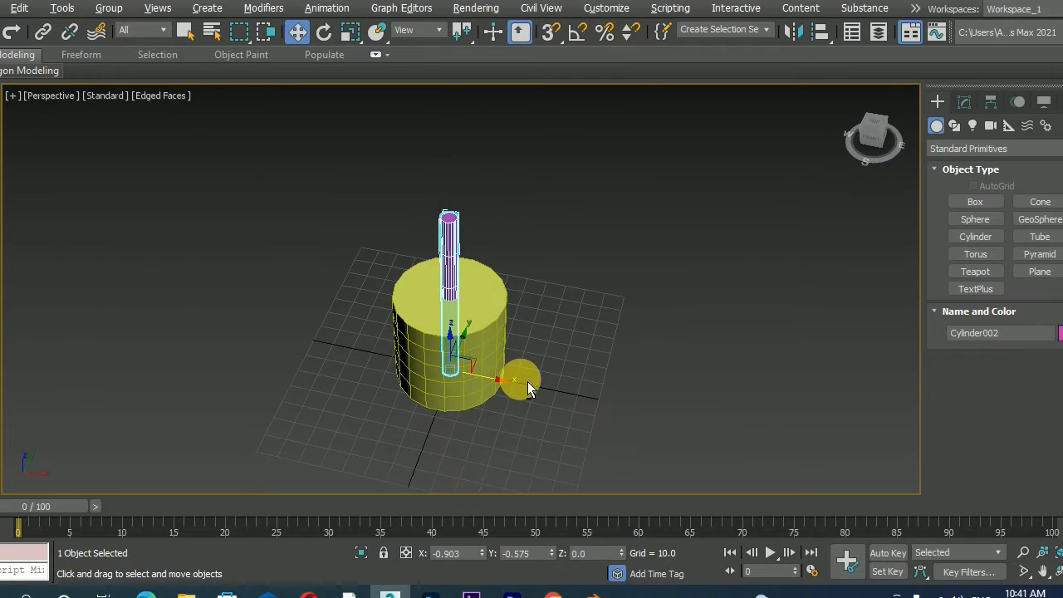
pyautogui.hotkey('alt', 'w')
pyautogui.scroll(8, 247, 215)
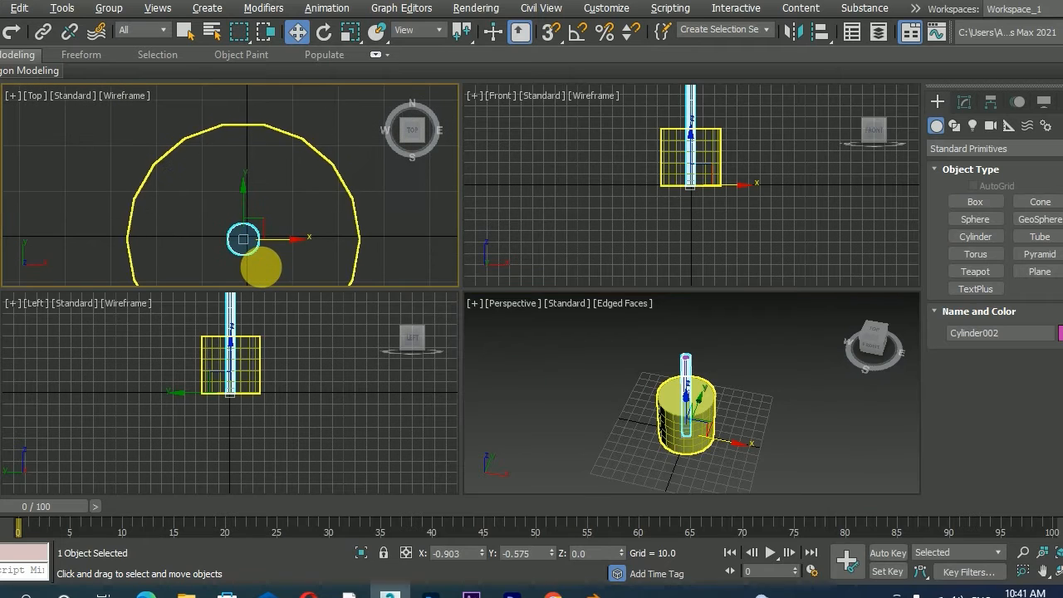
pyautogui.moveTo(291, 250); pyautogui.dragTo(202, 244)
# - In the Front view, raise the thin cylinder to about 48.4 in Z so it stands on the large cylinder's top, and deselect it
pyautogui.scroll(-4, 695, 138)
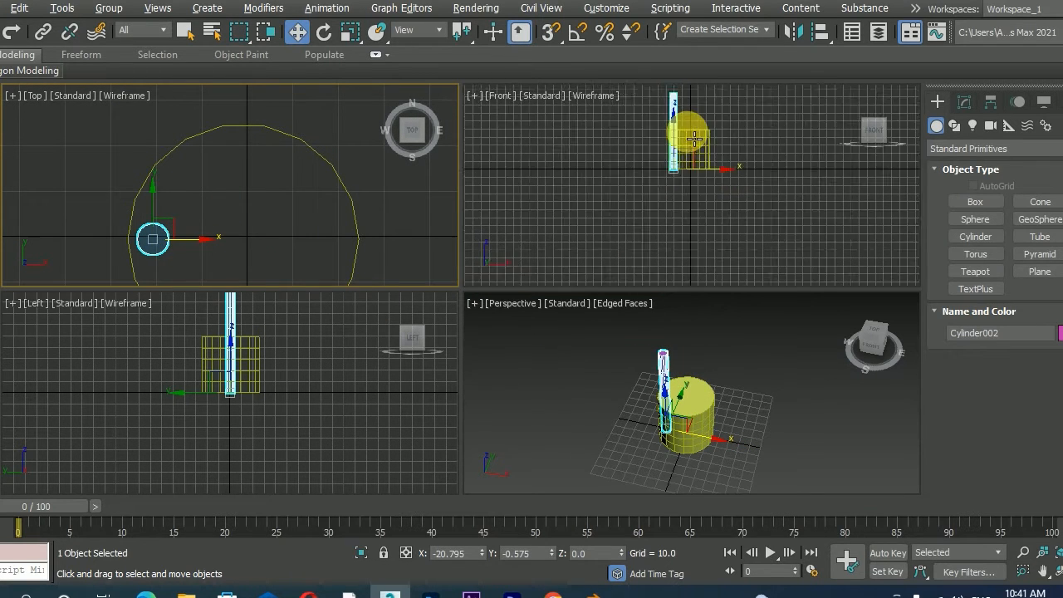
pyautogui.moveTo(695, 138); pyautogui.dragTo(684, 180, button='middle')
pyautogui.scroll(4, 682, 181)
pyautogui.moveTo(682, 181); pyautogui.dragTo(674, 124)
pyautogui.click(625, 162)
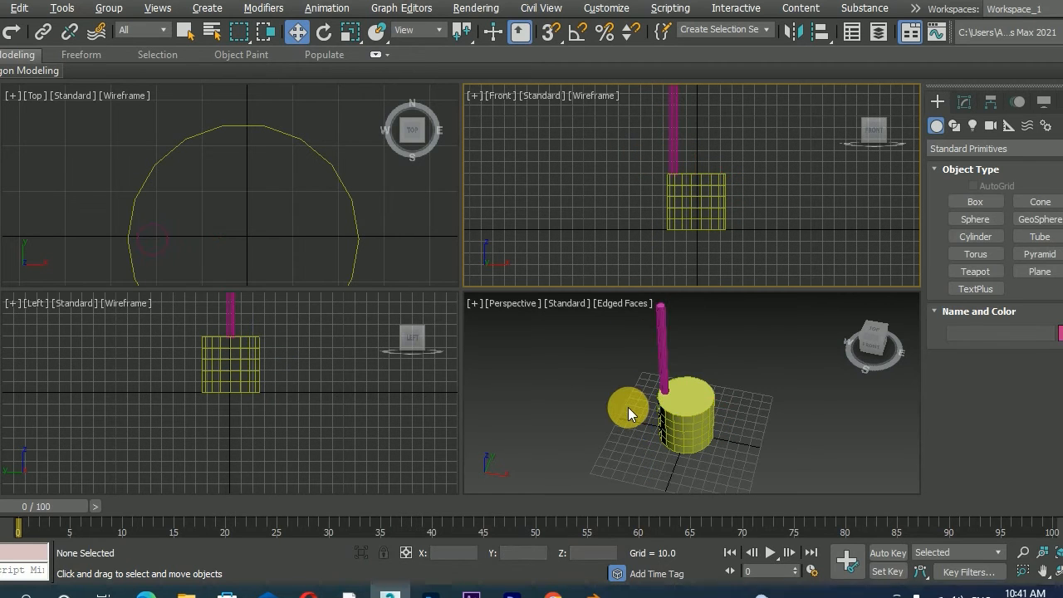
# - Maximize the Perspective view and select the thin cylinder standing on the large cylinder
pyautogui.click(628, 407)
pyautogui.hotkey('alt', 'w')
pyautogui.scroll(-5, 604, 318)
pyautogui.keyDown('alt'); pyautogui.moveTo(605, 318); pyautogui.dragTo(625, 264, button='middle'); pyautogui.keyUp('alt')
pyautogui.scroll(4, 562, 346)
pyautogui.keyDown('alt'); pyautogui.moveTo(561, 346); pyautogui.dragTo(567, 349, button='middle'); pyautogui.keyUp('alt')
pyautogui.moveTo(546, 204); pyautogui.dragTo(439, 236)
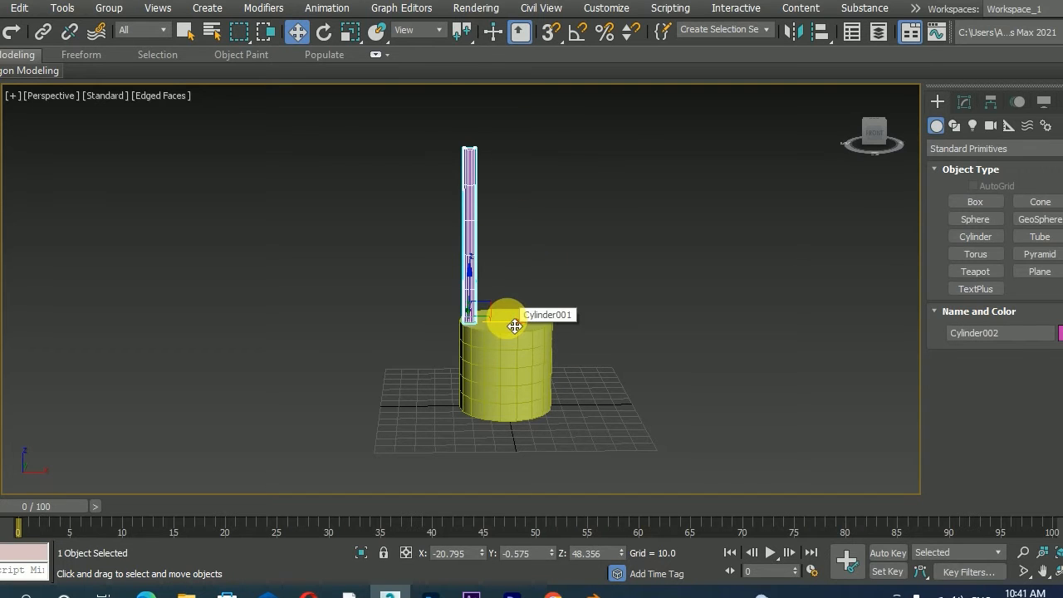
# - Try moving the thin cylinder along positive X to about 39.6, and undo the move
pyautogui.moveTo(525, 324); pyautogui.dragTo(624, 325)
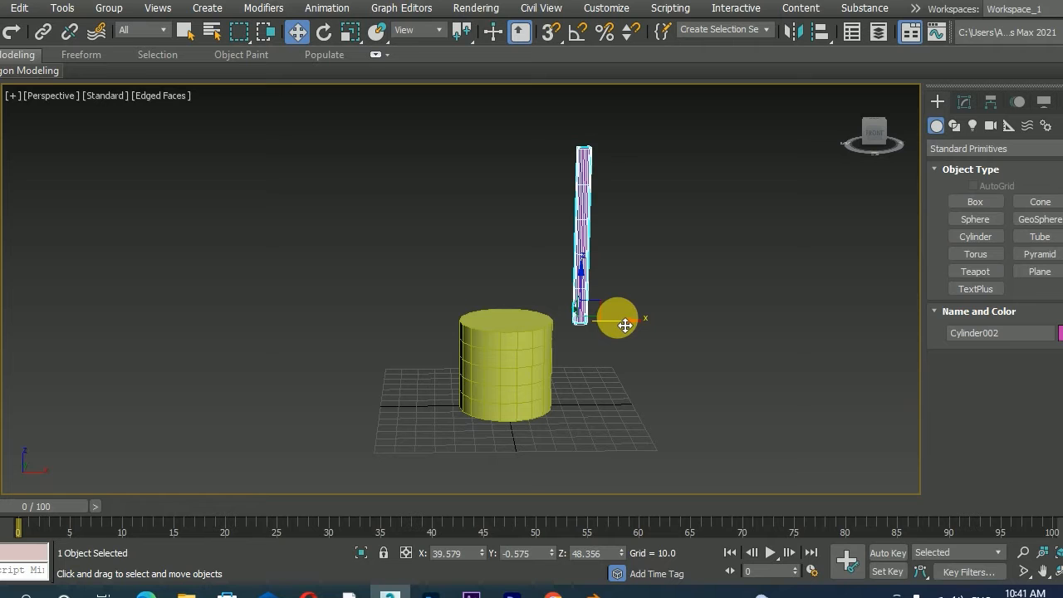
pyautogui.hotkey('ctrl', 'z')
pyautogui.keyDown('alt'); pyautogui.moveTo(624, 325); pyautogui.dragTo(575, 305, button='middle'); pyautogui.keyUp('alt')
pyautogui.scroll(3, 543, 315)
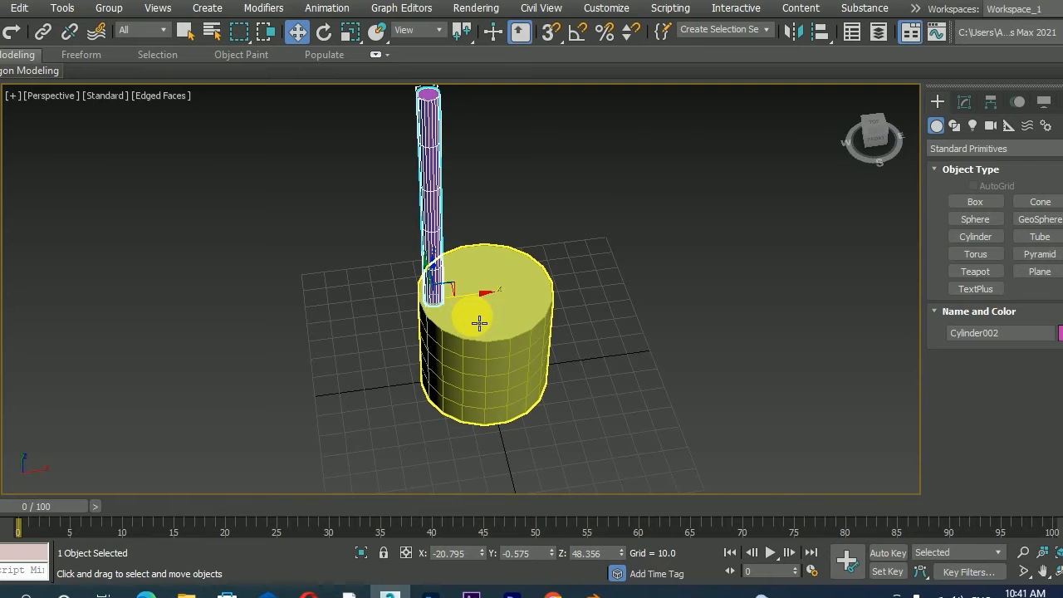
pyautogui.keyDown('alt'); pyautogui.moveTo(485, 324); pyautogui.dragTo(510, 304, button='middle'); pyautogui.keyUp('alt')
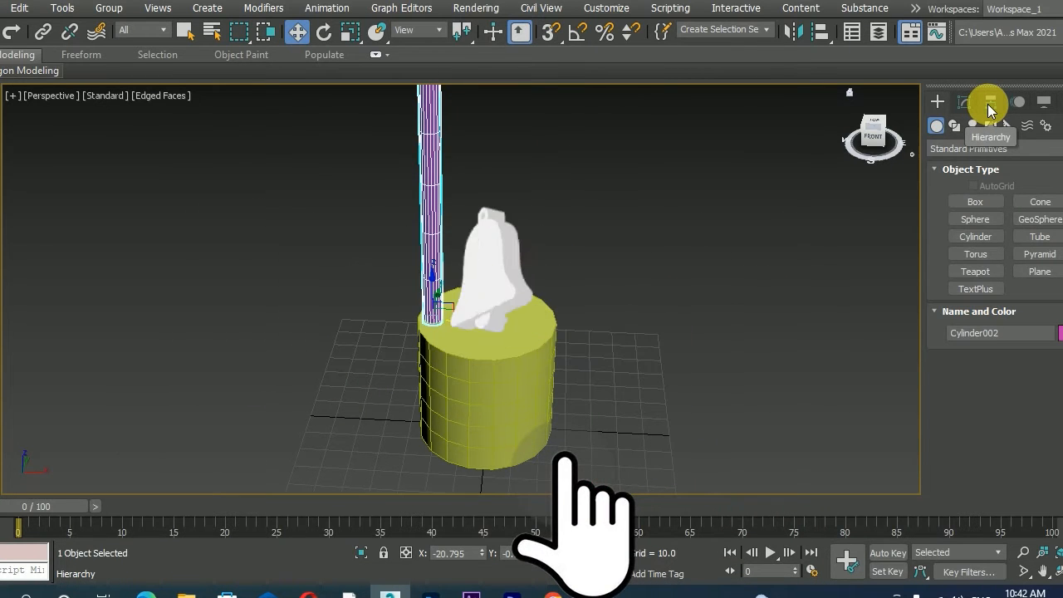
# - Move only the thin cylinder's pivot away from it, to about X 70.2, Y 32.5, and leave pivot-only editing
pyautogui.click(988, 103)
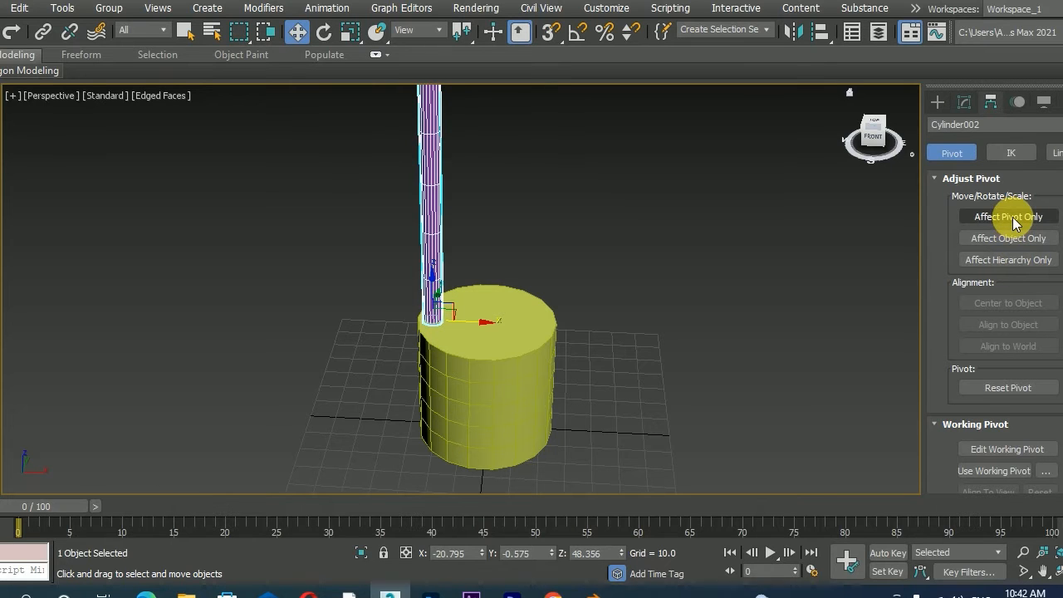
pyautogui.click(1010, 218)
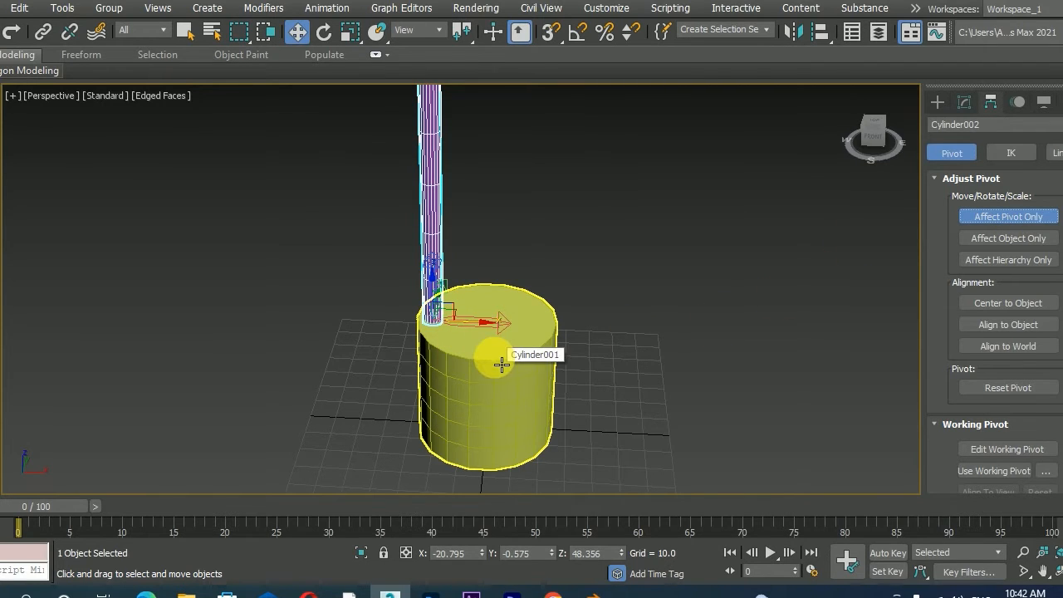
pyautogui.moveTo(496, 331); pyautogui.dragTo(679, 273)
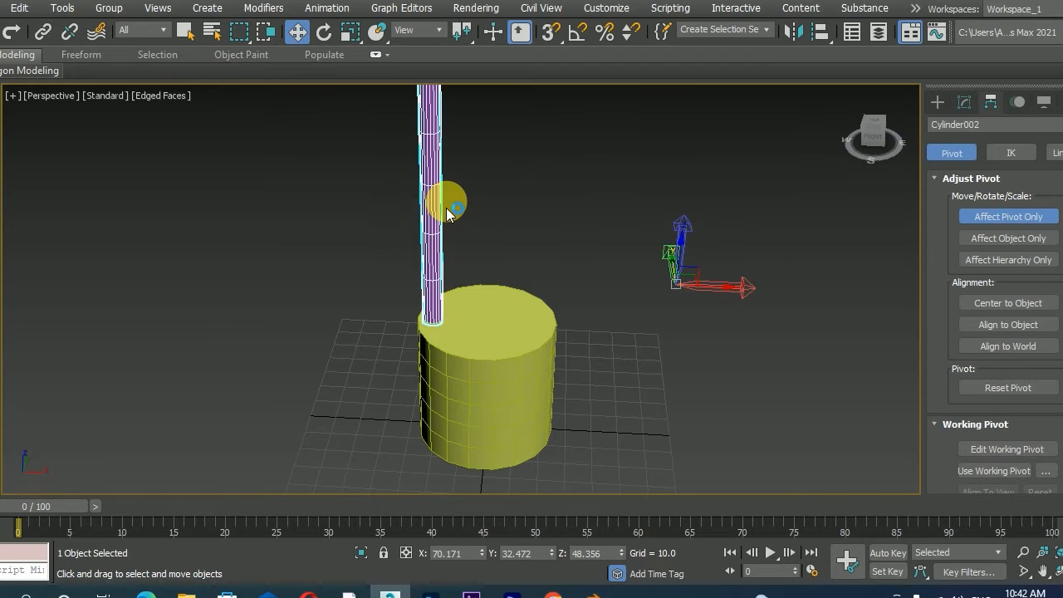
pyautogui.scroll(-3, 441, 197)
pyautogui.click(976, 219)
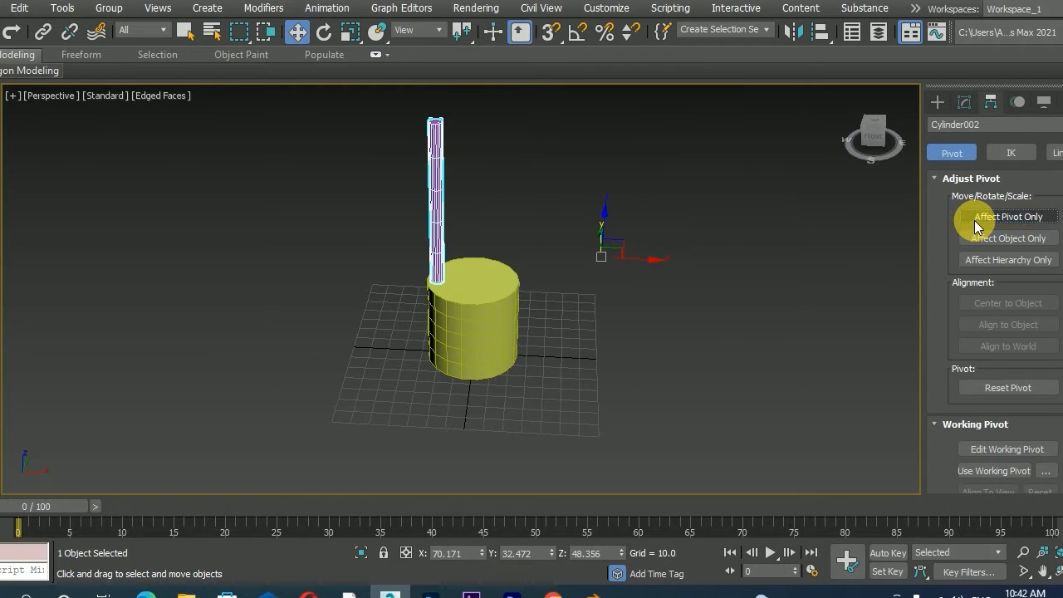
# - Try rotating the thin cylinder about Y by about 154.7° around its offset pivot and about 56.9° around its base pivot, undoing both
pyautogui.click(325, 34)
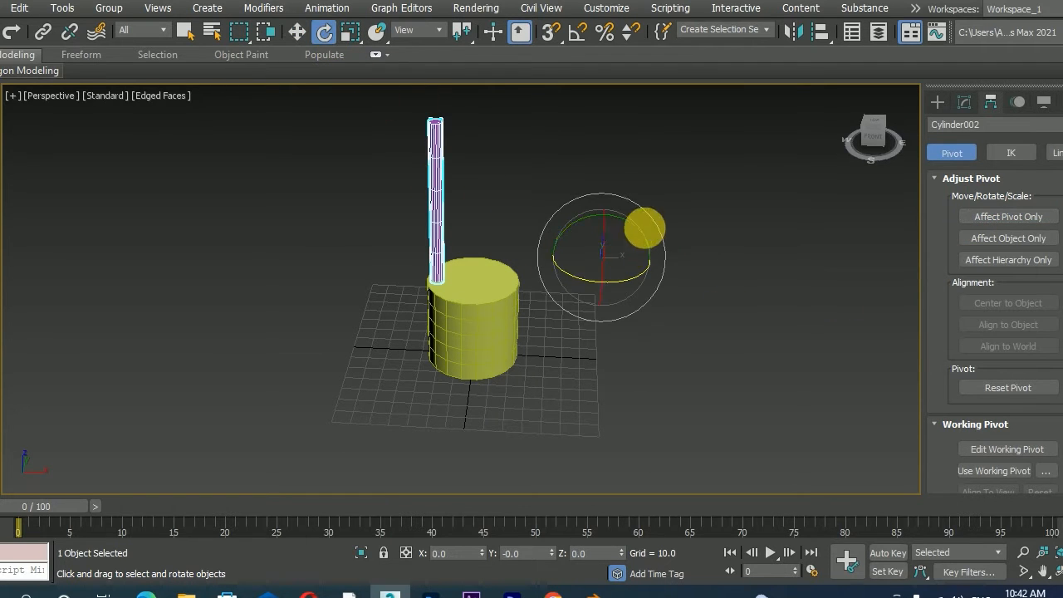
pyautogui.moveTo(640, 225); pyautogui.dragTo(703, 512)
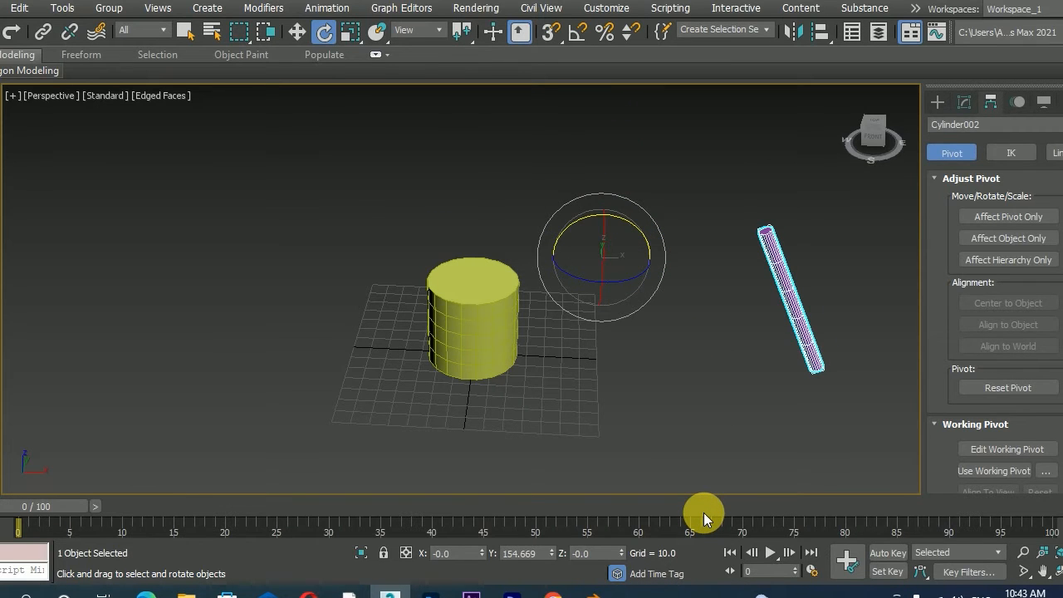
pyautogui.hotkey('ctrl', 'z')
pyautogui.moveTo(473, 264); pyautogui.dragTo(536, 336)
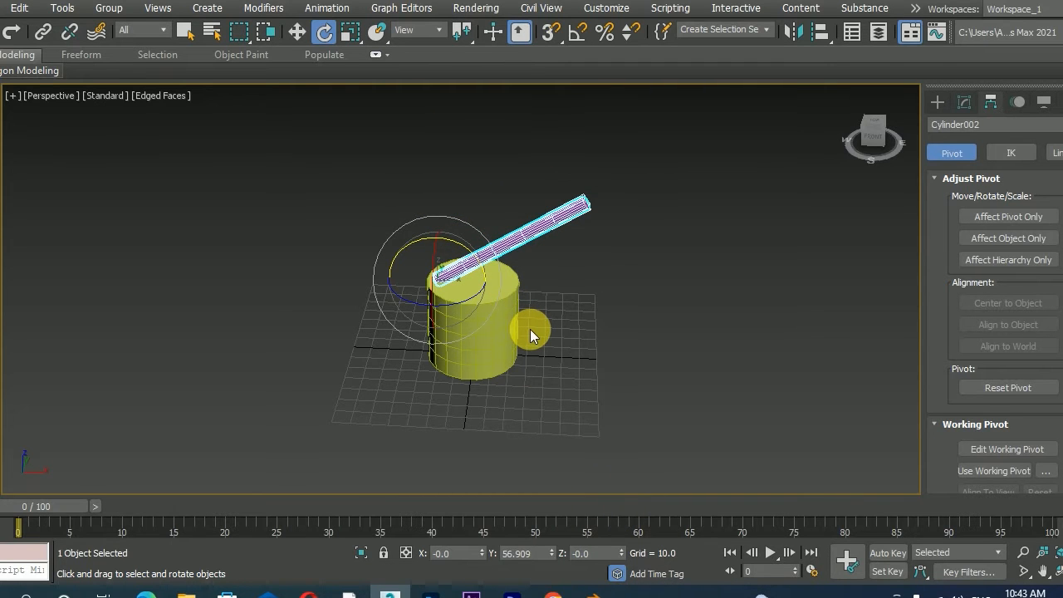
pyautogui.hotkey('ctrl', 'z')
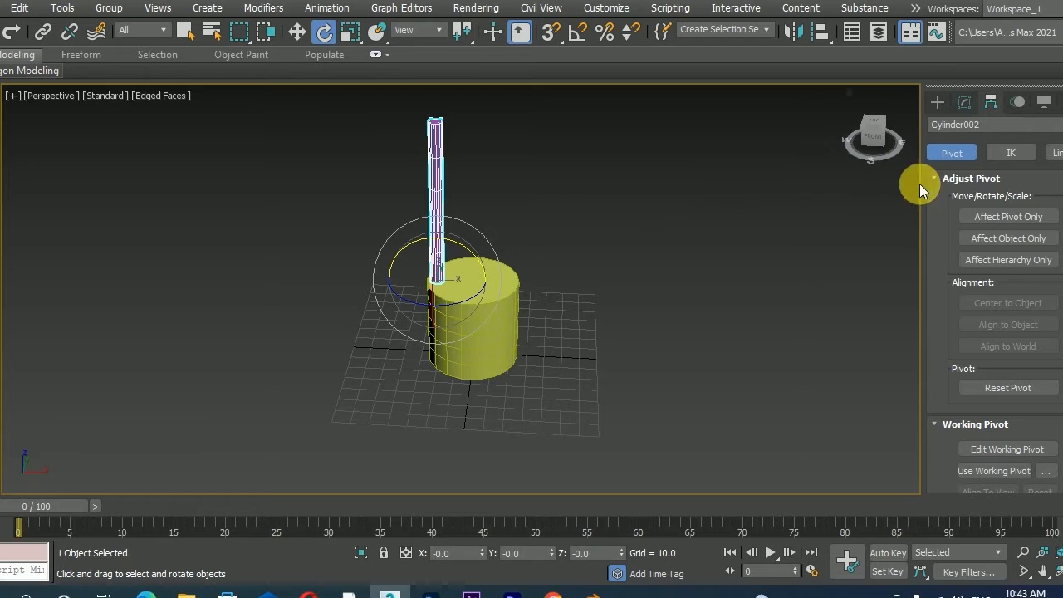
# - Turn on Affect Pivot Only and move the thin cylinder's pivot along X to about 1.3
pyautogui.click(992, 216)
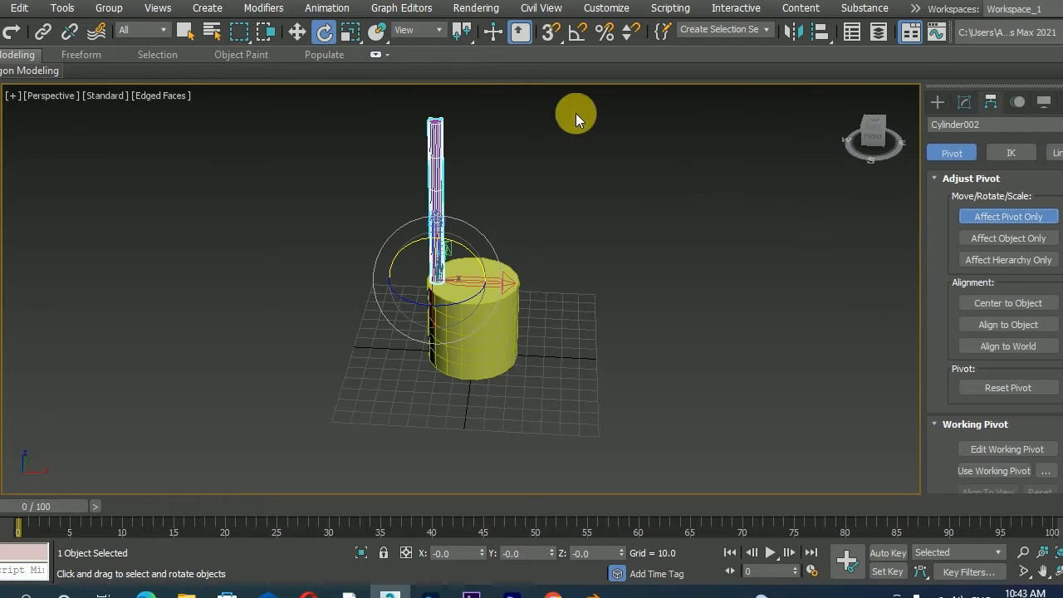
pyautogui.click(298, 32)
pyautogui.moveTo(497, 289); pyautogui.dragTo(532, 289)
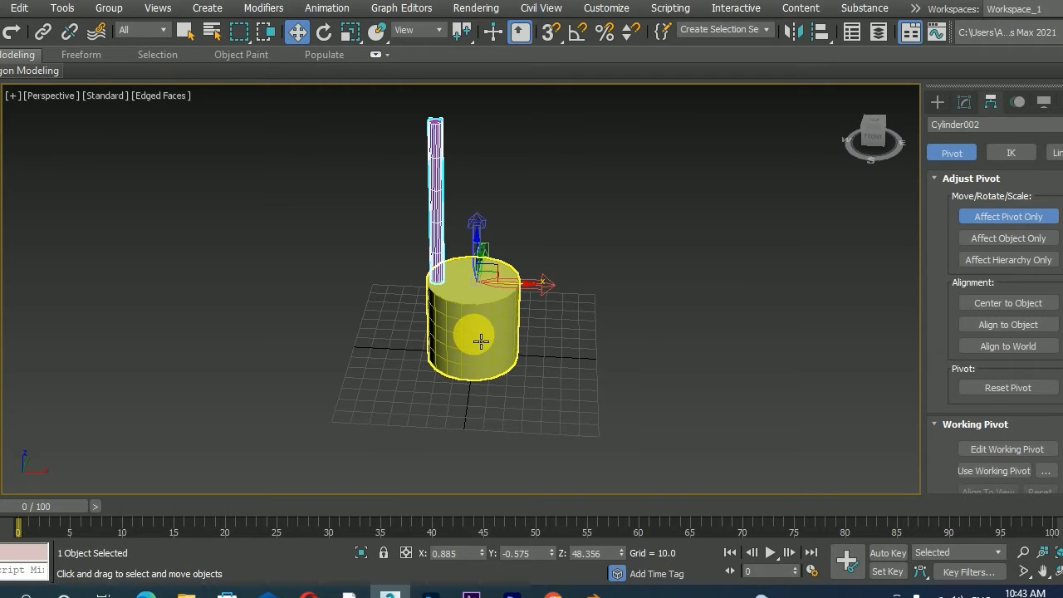
pyautogui.moveTo(538, 288); pyautogui.dragTo(538, 289)
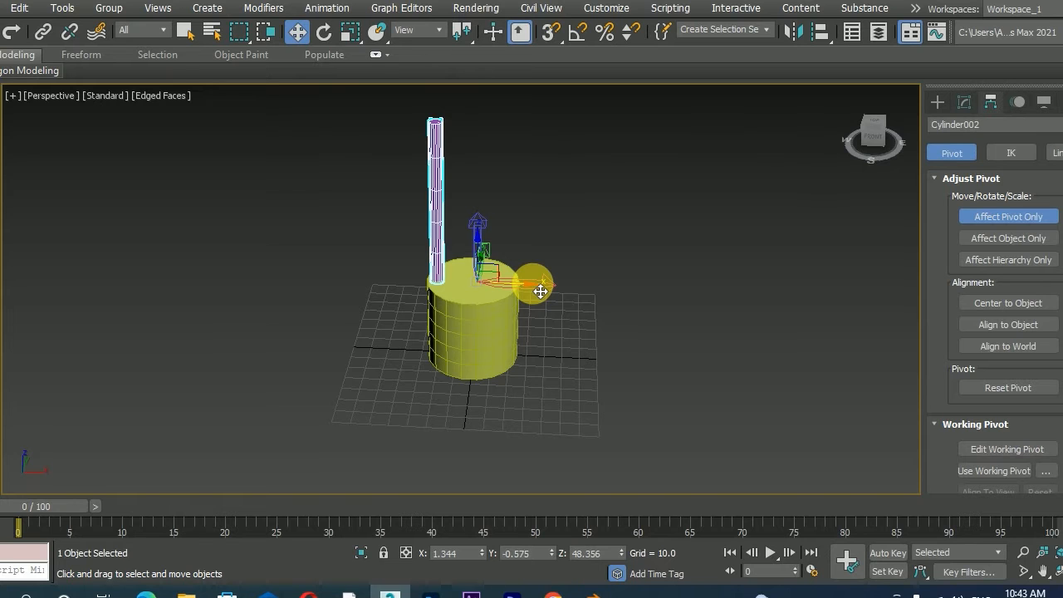
# - Align the thin cylinder's pivot to the large cylinder's pivot point in X, Y and Z, and turn off Affect Pivot Only
pyautogui.click(821, 33)
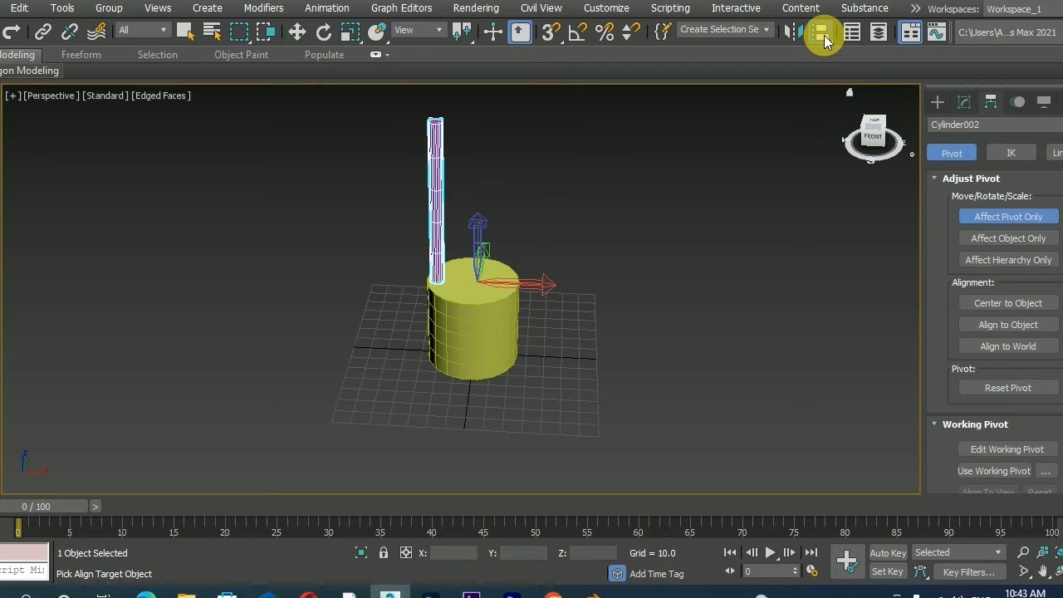
pyautogui.click(491, 328)
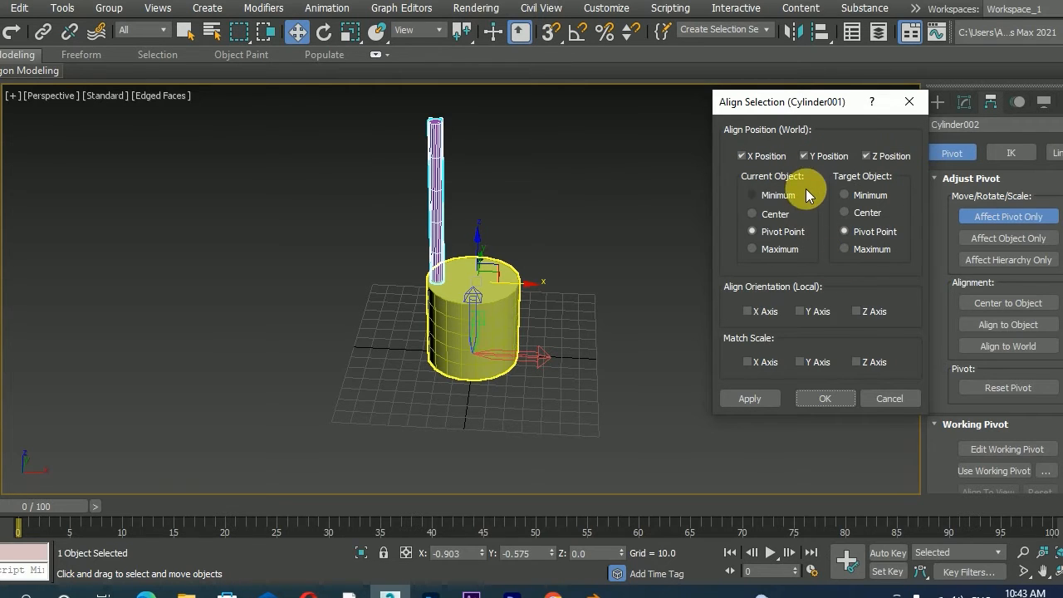
pyautogui.click(752, 159)
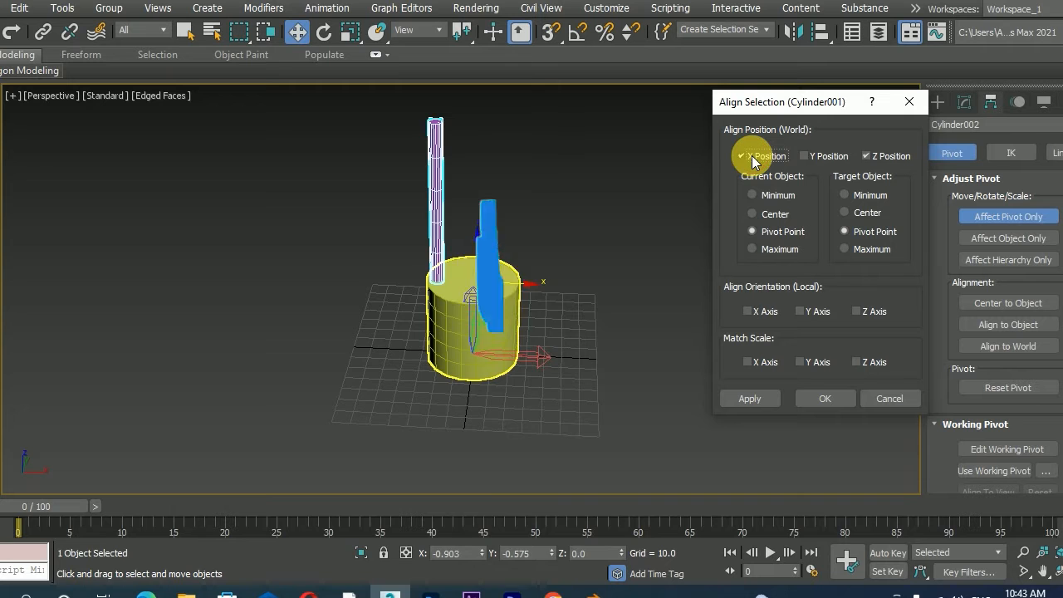
pyautogui.click(874, 158)
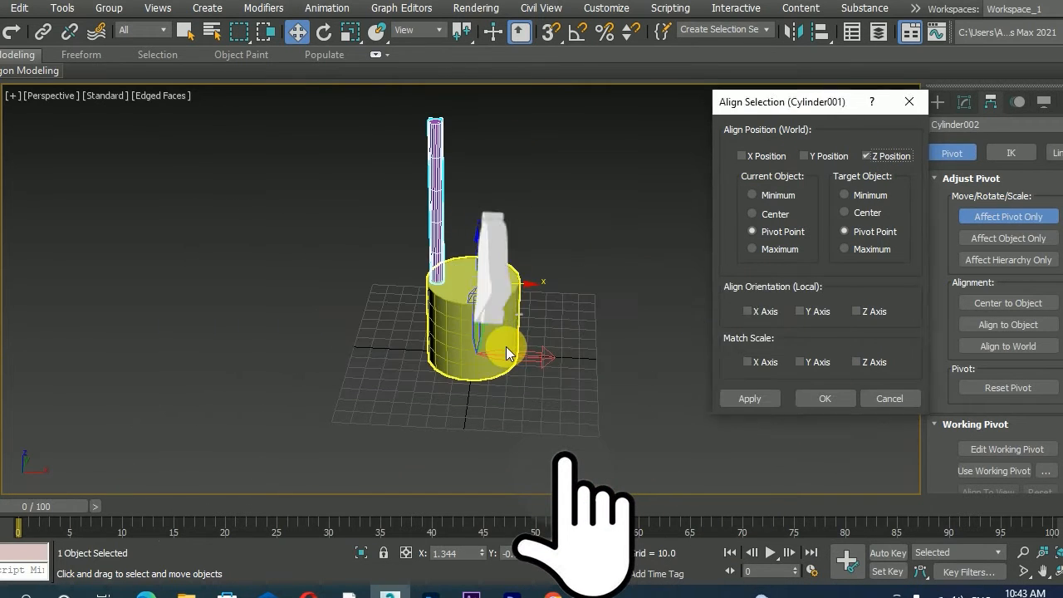
pyautogui.click(826, 157)
pyautogui.click(759, 157)
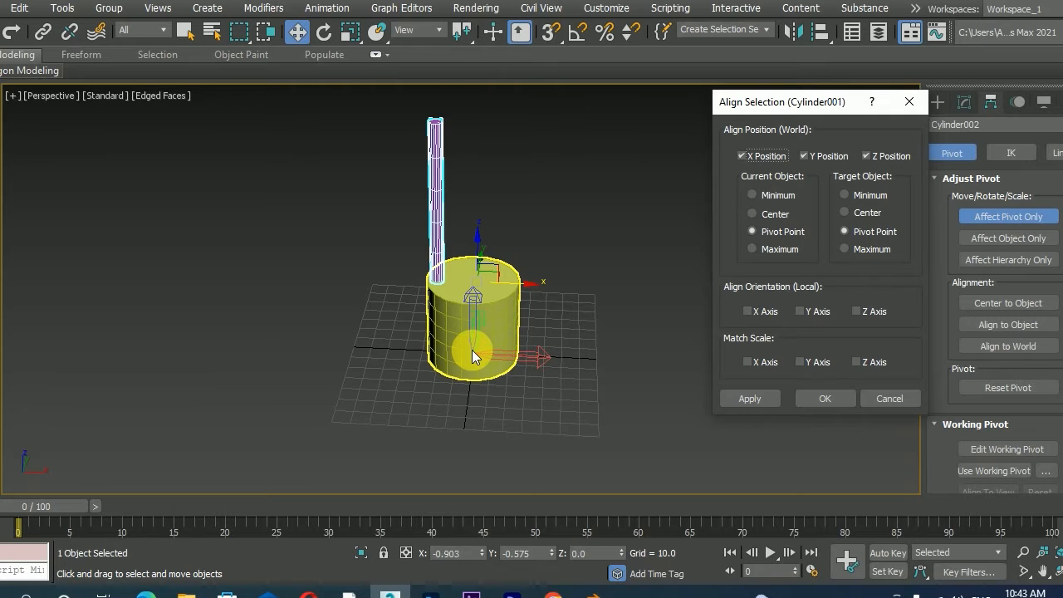
pyautogui.click(826, 400)
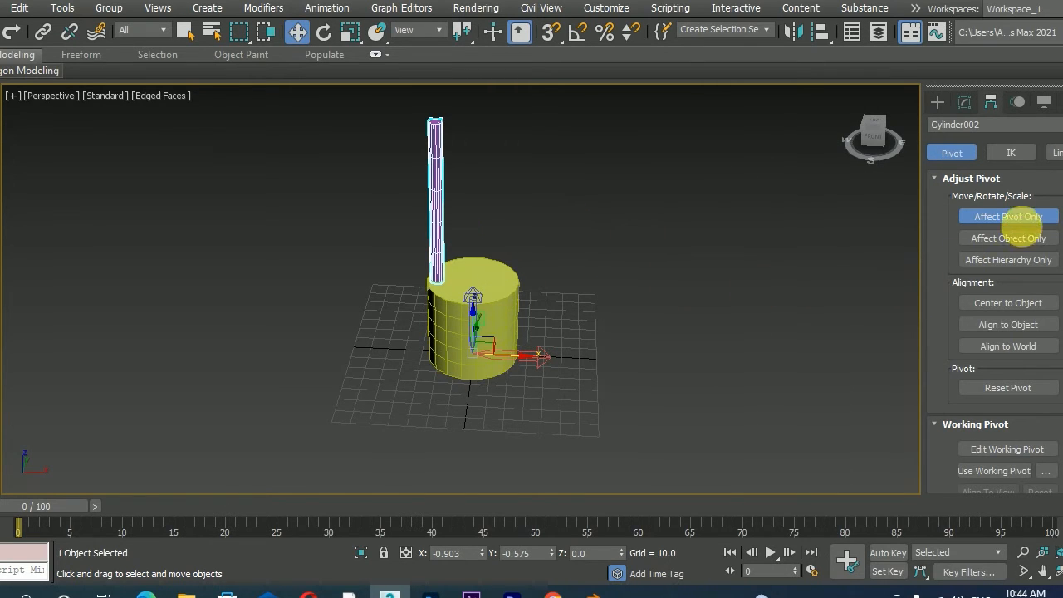
pyautogui.click(1021, 217)
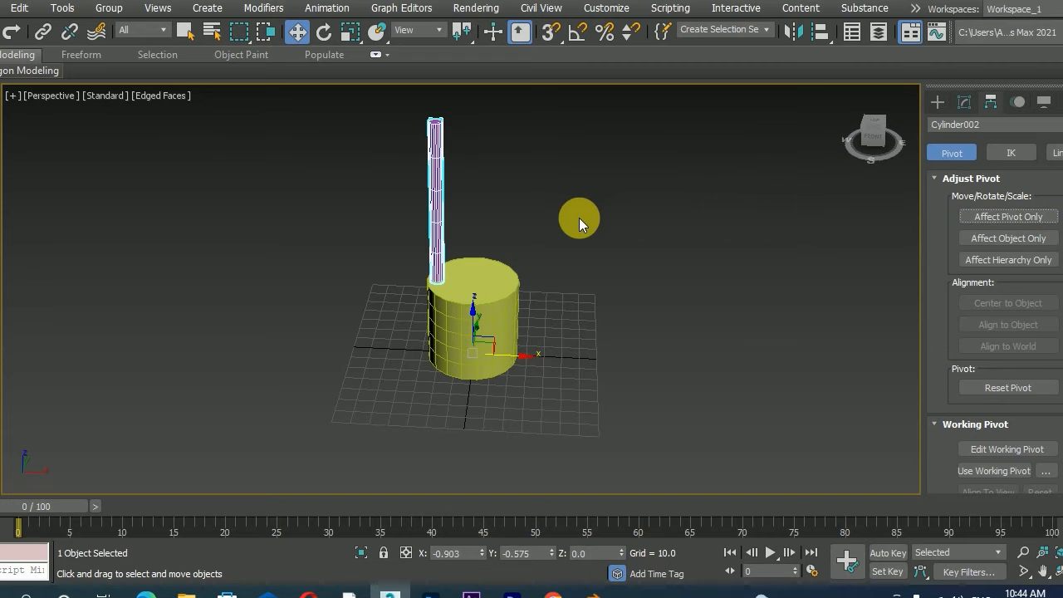
# - Try rotate-cloning the thin cylinder about Z by about -44.7° with seven copies around the large cylinder, and undo the copies
pyautogui.keyDown('alt'); pyautogui.moveTo(579, 218); pyautogui.dragTo(517, 332, button='middle'); pyautogui.keyUp('alt')
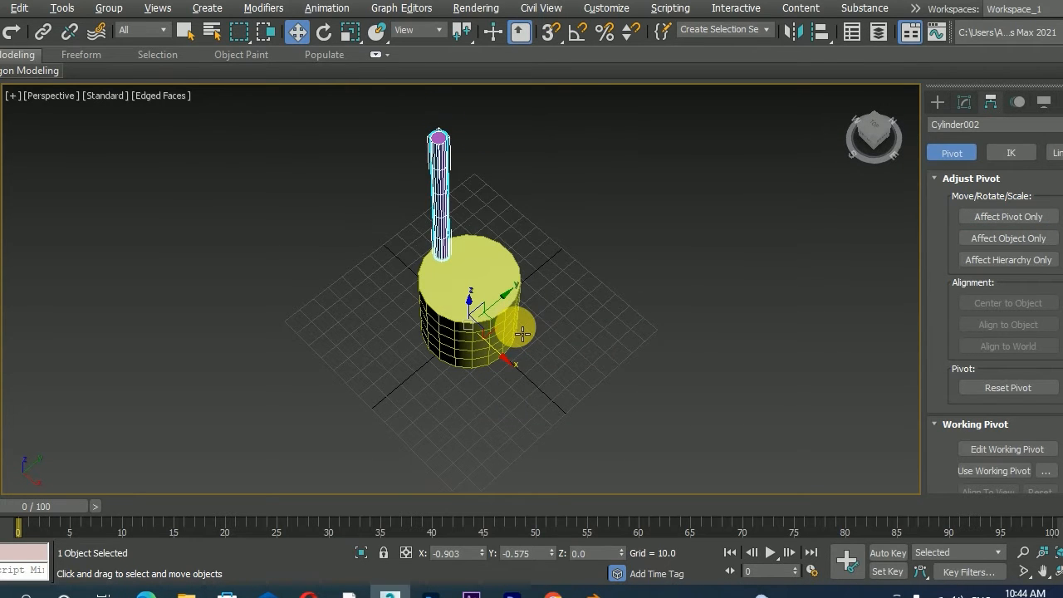
pyautogui.press('e')
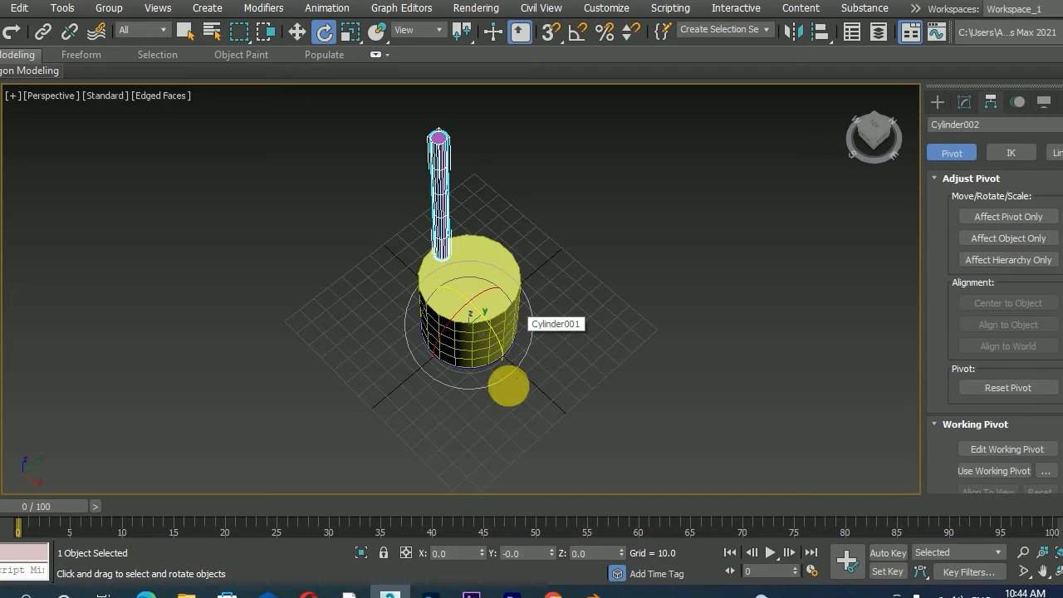
pyautogui.keyDown('shift'); pyautogui.moveTo(491, 377); pyautogui.dragTo(412, 380); pyautogui.keyUp('shift')
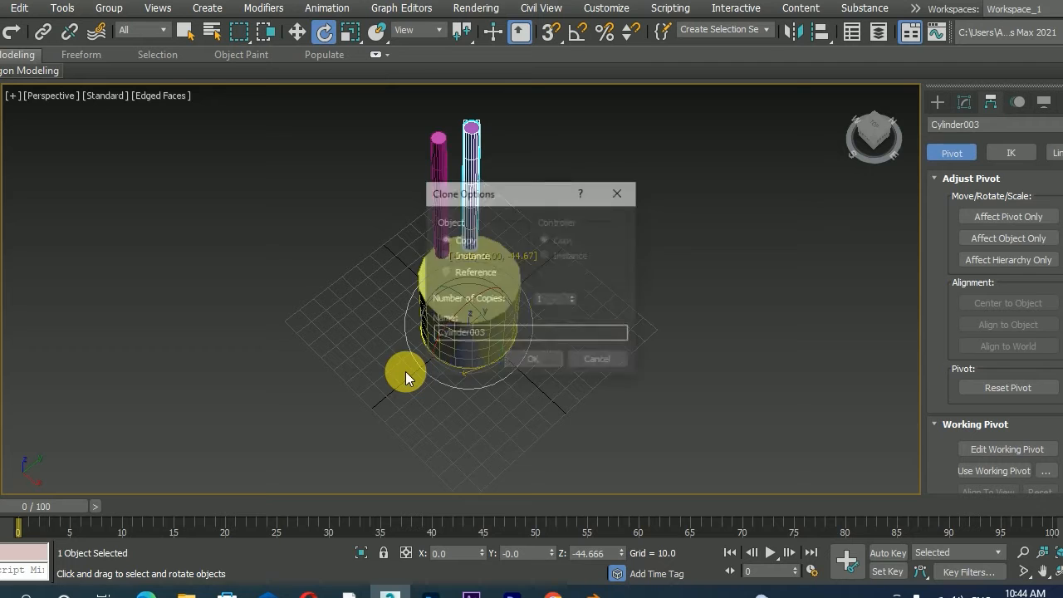
pyautogui.moveTo(593, 195); pyautogui.dragTo(943, 178)
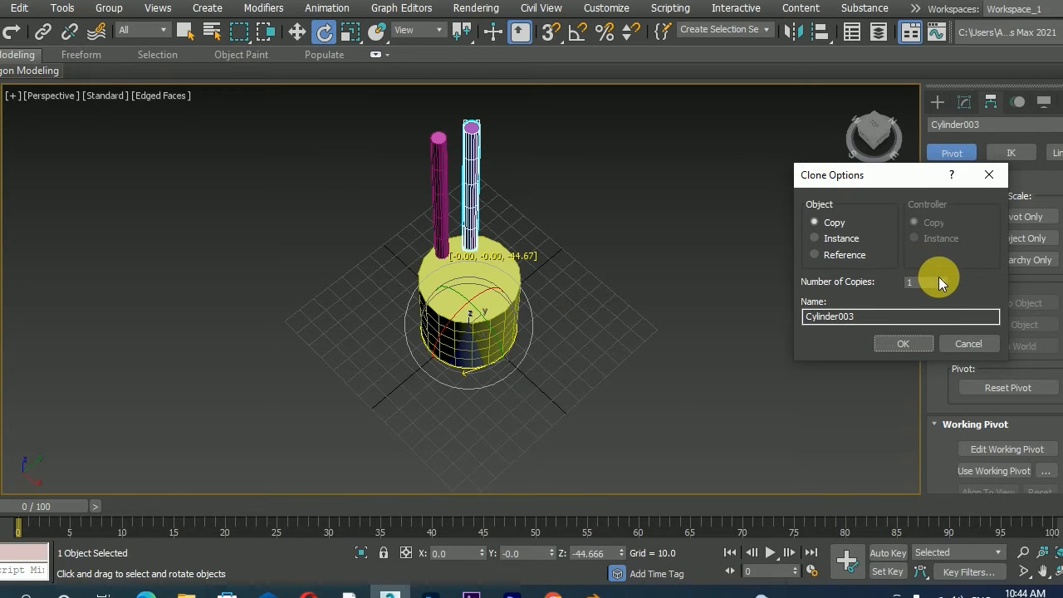
pyautogui.click(903, 343)
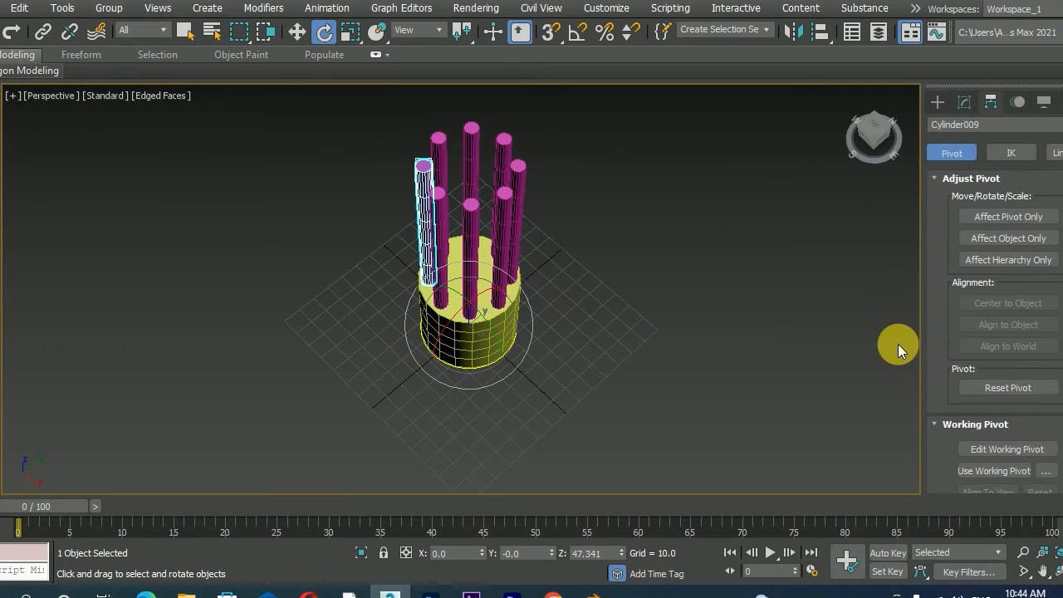
pyautogui.keyDown('alt'); pyautogui.moveTo(822, 350); pyautogui.dragTo(562, 332, button='middle'); pyautogui.keyUp('alt')
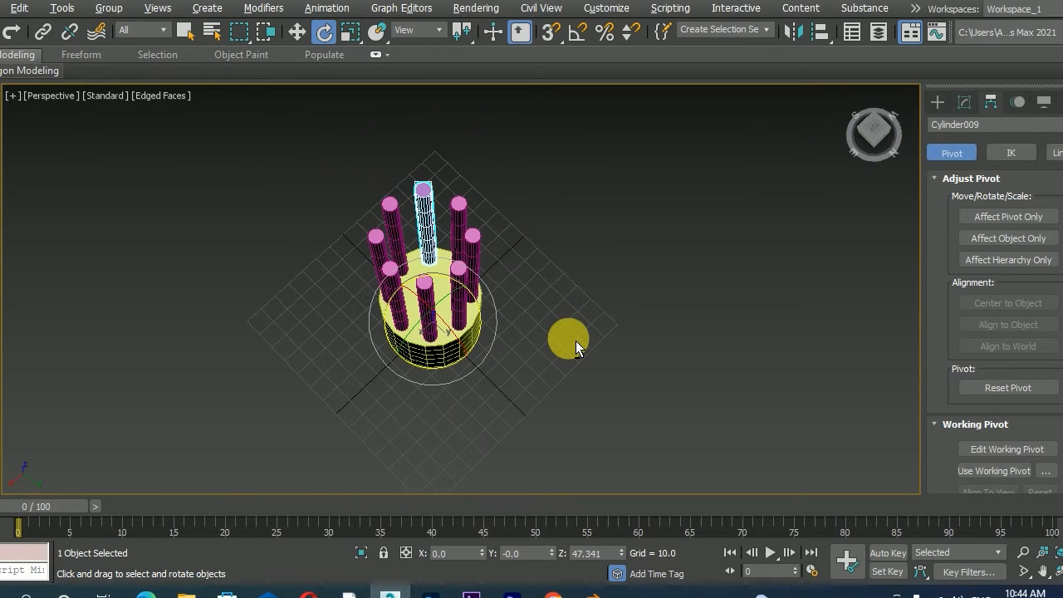
pyautogui.hotkey('ctrl', 'z')
# - Try rotate-cloning the thin cylinder about Z by about -38.5° as a single copy, and undo it
pyautogui.keyDown('alt'); pyautogui.moveTo(521, 300); pyautogui.dragTo(504, 474, button='middle'); pyautogui.keyUp('alt')
pyautogui.moveTo(504, 453)
pyautogui.keyDown('shift'); pyautogui.mouseDown()
pyautogui.moveTo(482, 446)
pyautogui.moveTo(431, 460)
pyautogui.mouseUp(); pyautogui.keyUp('shift')
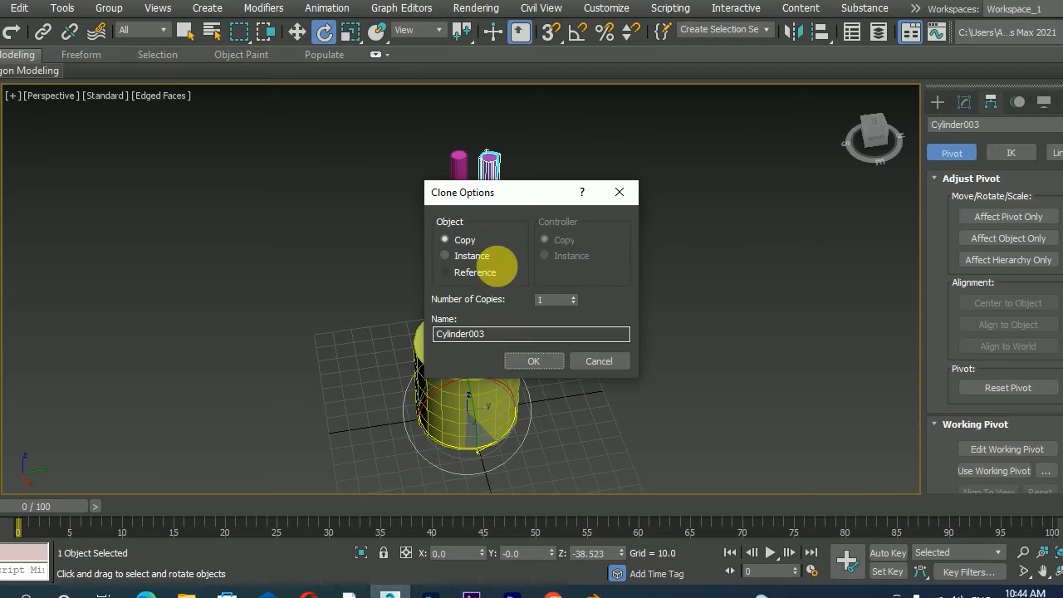
pyautogui.moveTo(520, 202); pyautogui.dragTo(713, 197)
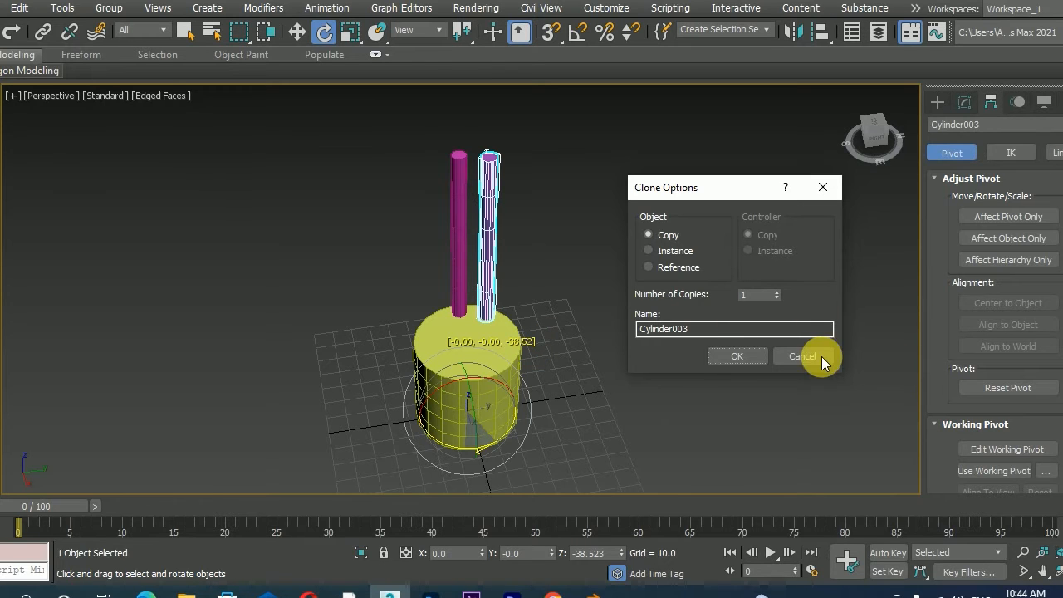
pyautogui.click(748, 357)
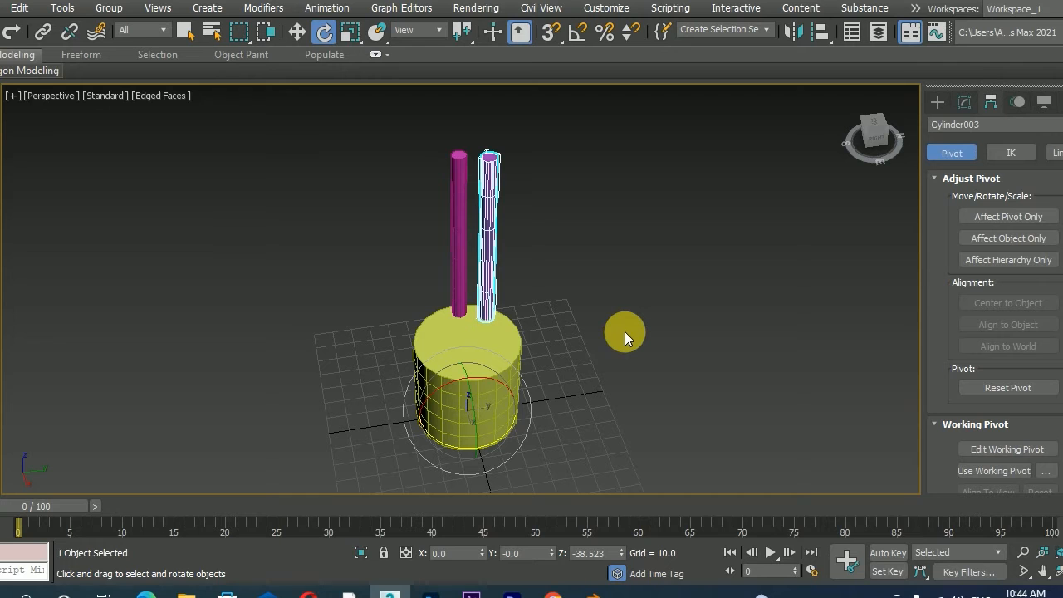
pyautogui.hotkey('ctrl', 'z')
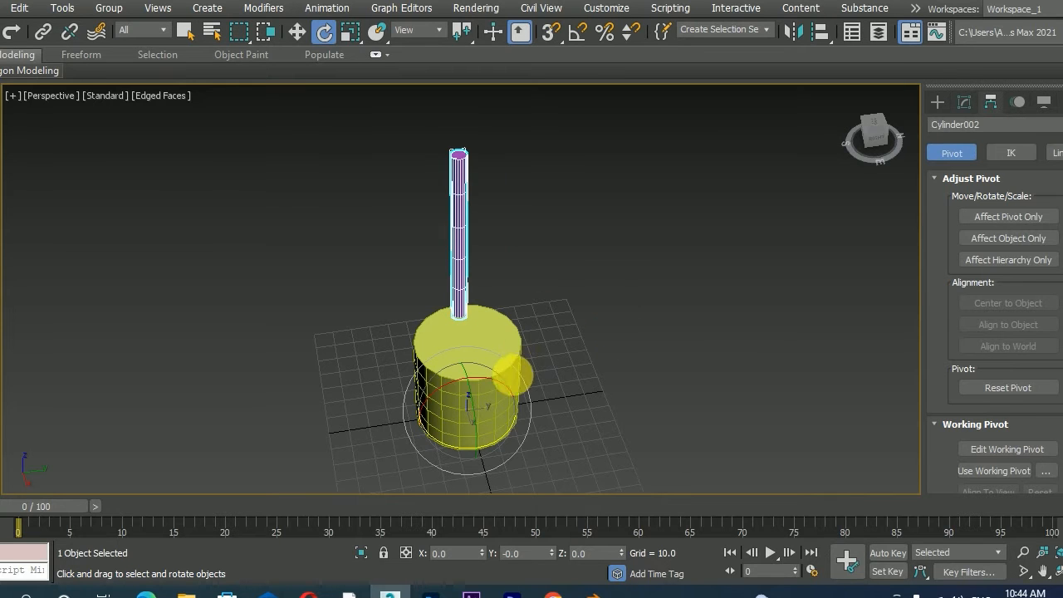
pyautogui.moveTo(488, 453)
pyautogui.keyDown('shift'); pyautogui.mouseDown()
pyautogui.moveTo(422, 453)
pyautogui.moveTo(420, 463)
pyautogui.mouseUp(); pyautogui.keyUp('shift')
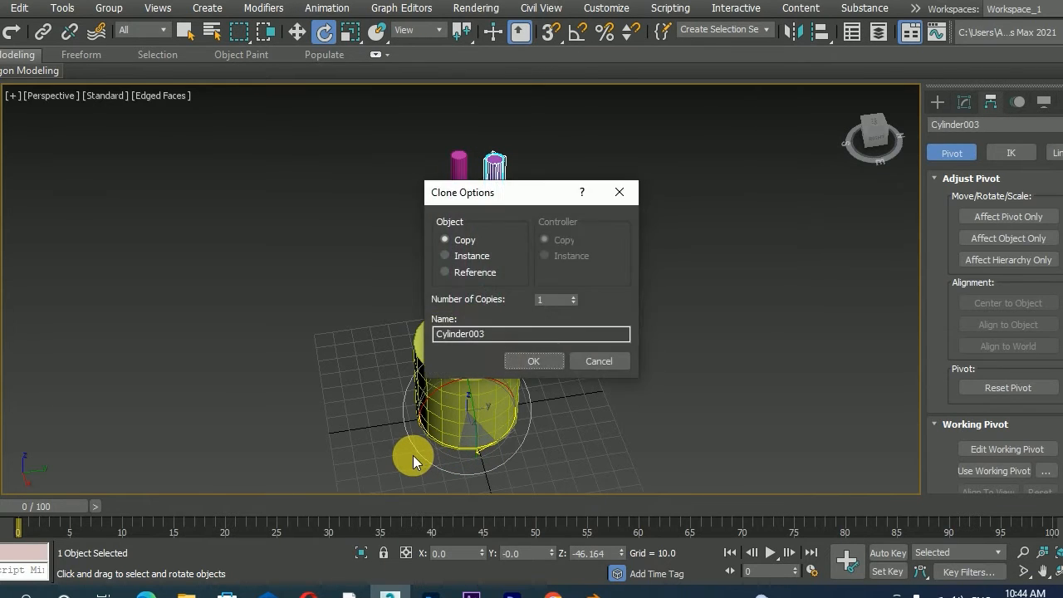
pyautogui.moveTo(567, 192); pyautogui.dragTo(782, 192)
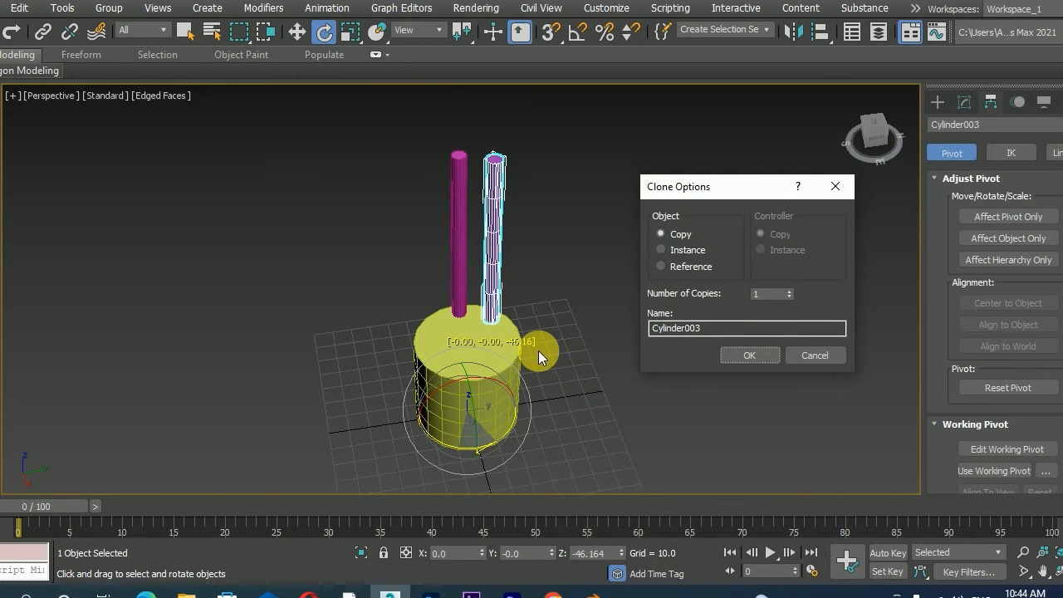
pyautogui.click(812, 354)
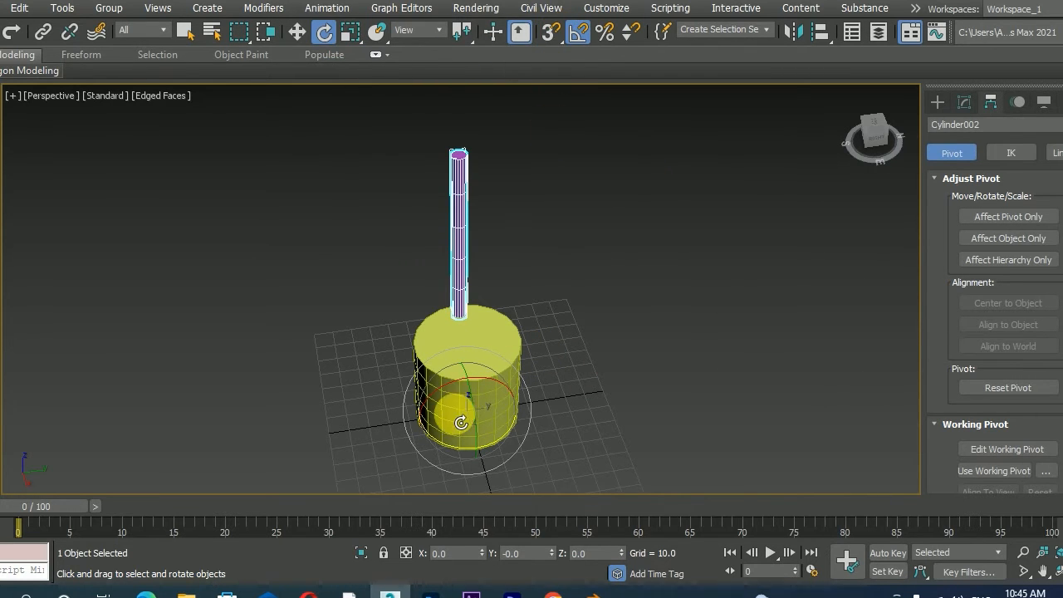
# - Try rotate-cloning the thin cylinder about Z by -45° with nine copies around the large cylinder
pyautogui.keyDown('shift'); pyautogui.moveTo(501, 437); pyautogui.dragTo(463, 454); pyautogui.keyUp('shift')
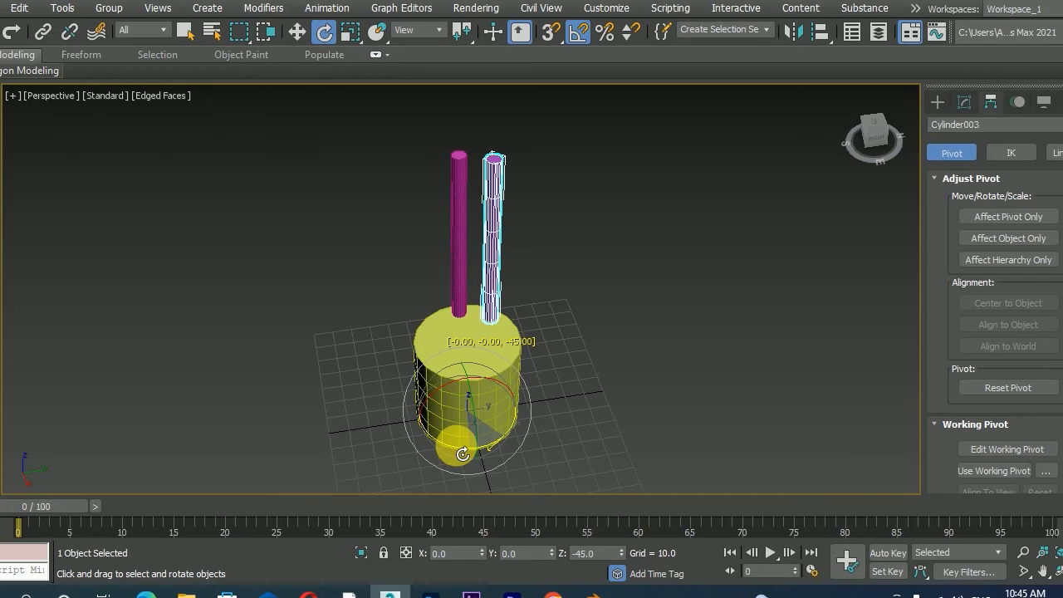
pyautogui.keyDown('shift'); pyautogui.moveTo(465, 453); pyautogui.dragTo(459, 445); pyautogui.keyUp('shift')
pyautogui.moveTo(498, 190); pyautogui.dragTo(769, 97)
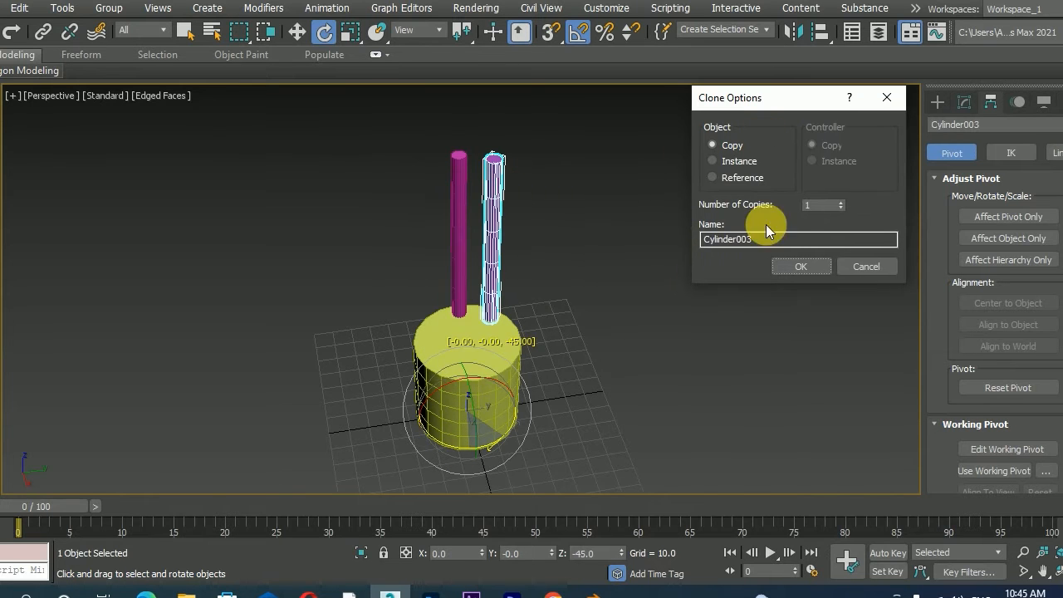
pyautogui.click(843, 203)
pyautogui.click(843, 203)
pyautogui.click(843, 202)
pyautogui.click(843, 203)
pyautogui.click(842, 202)
pyautogui.moveTo(841, 209); pyautogui.dragTo(836, 237)
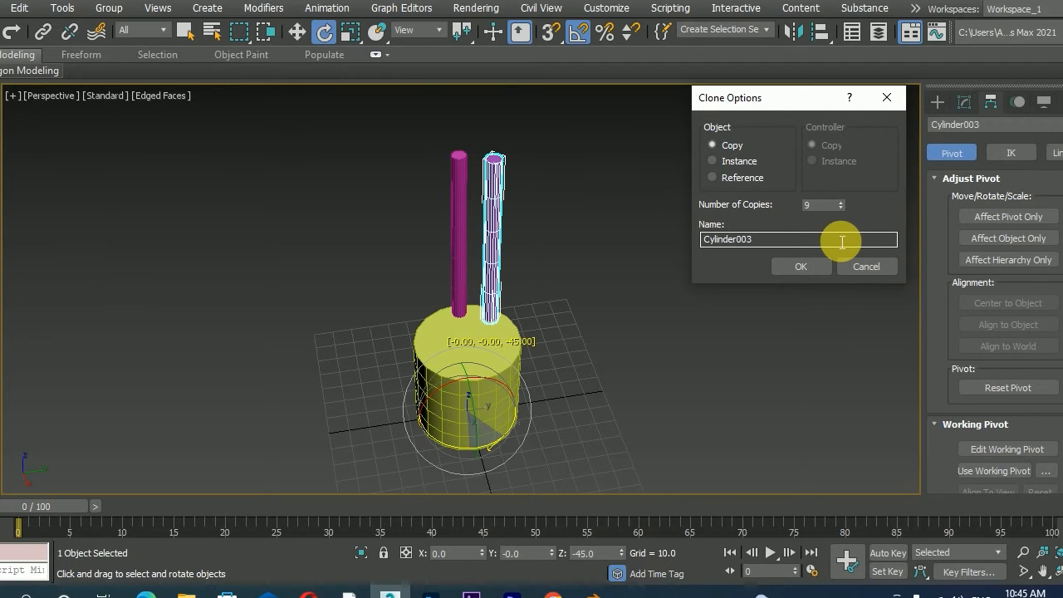
pyautogui.click(813, 269)
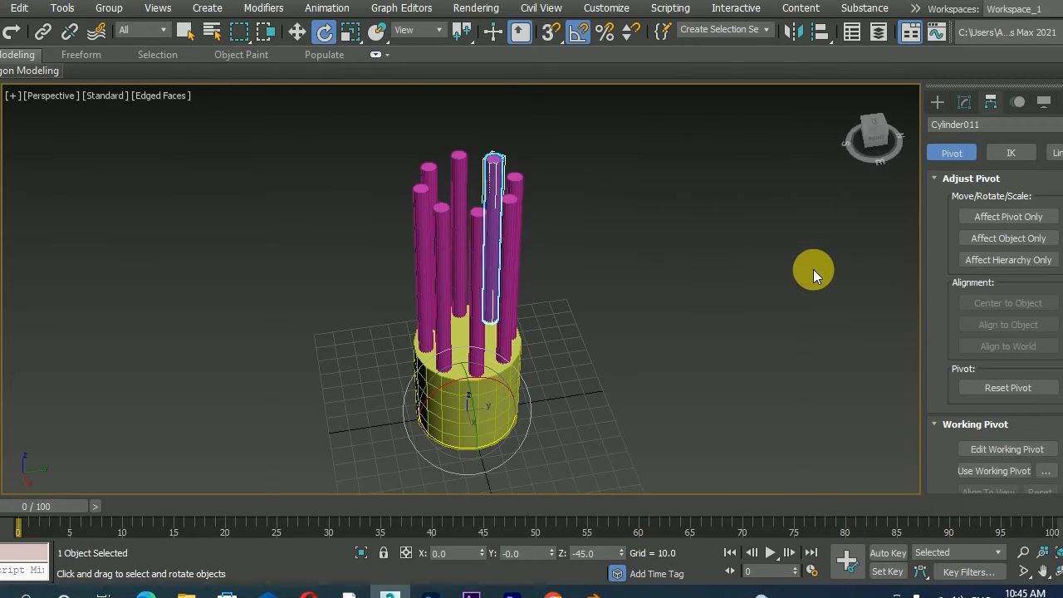
# - Move two of the overlapping thin cylinders along X, to about -16.9 and about -28.3, to expose the duplicates beneath them
pyautogui.keyDown('alt'); pyautogui.moveTo(571, 228); pyautogui.dragTo(589, 258, button='middle'); pyautogui.keyUp('alt')
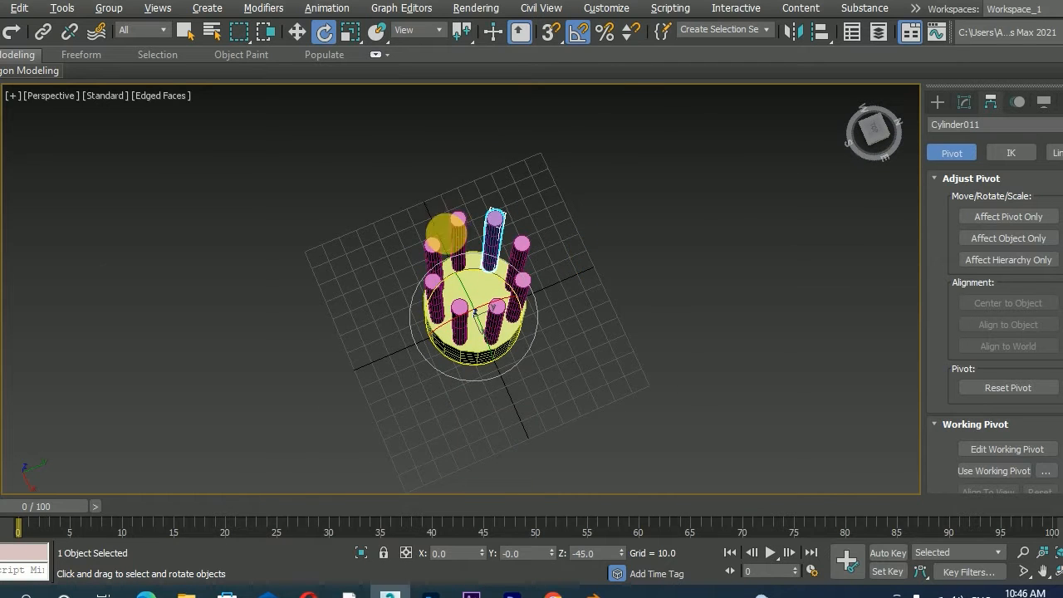
pyautogui.scroll(5, 514, 260)
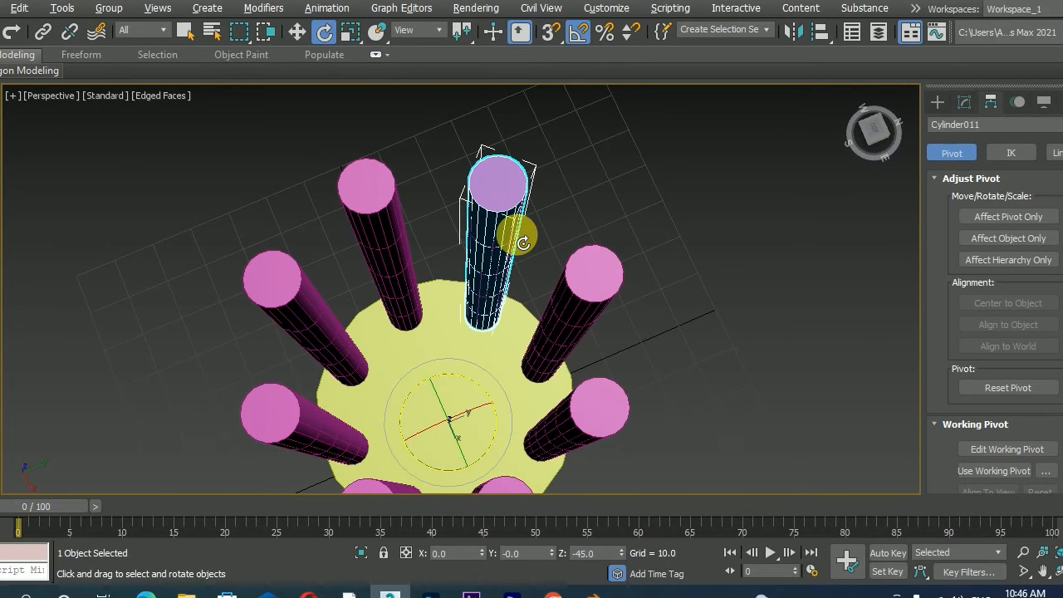
pyautogui.scroll(-5, 518, 233)
pyautogui.keyDown('alt'); pyautogui.moveTo(524, 247); pyautogui.dragTo(536, 200, button='middle'); pyautogui.keyUp('alt')
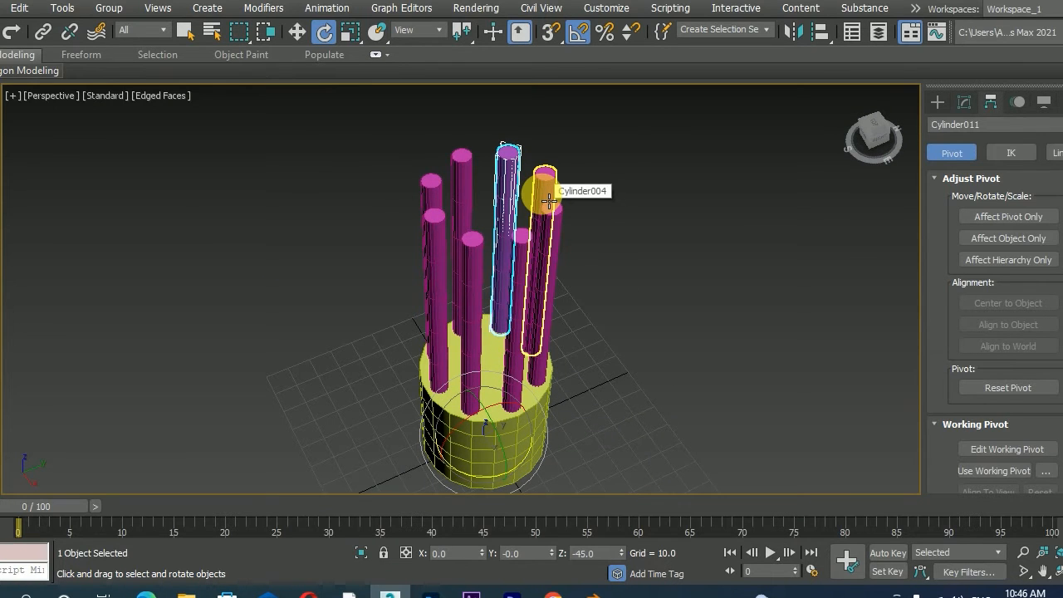
pyautogui.press('w')
pyautogui.moveTo(510, 472); pyautogui.dragTo(484, 440)
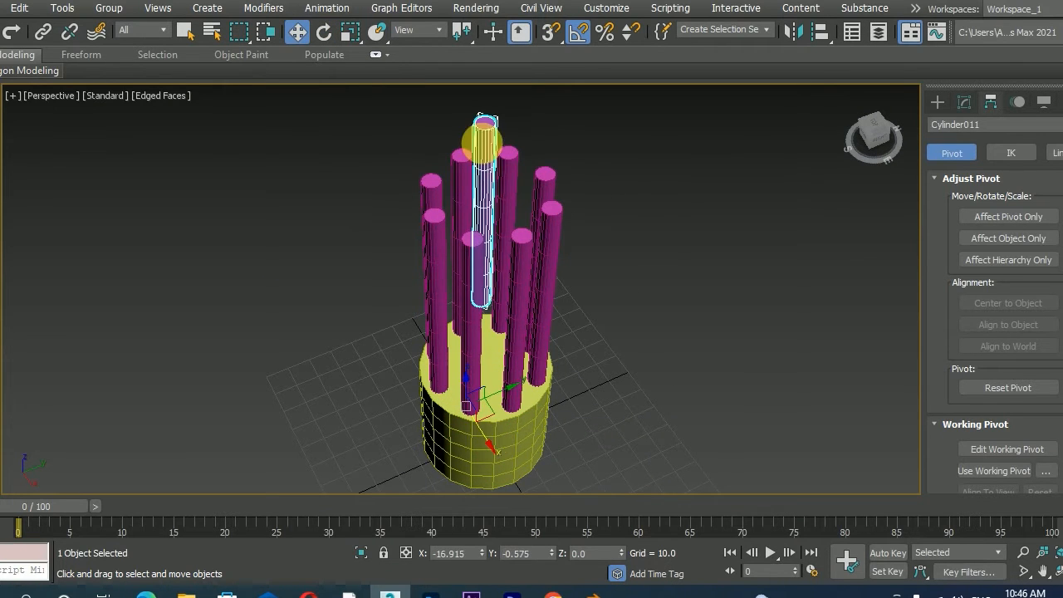
pyautogui.click(480, 456)
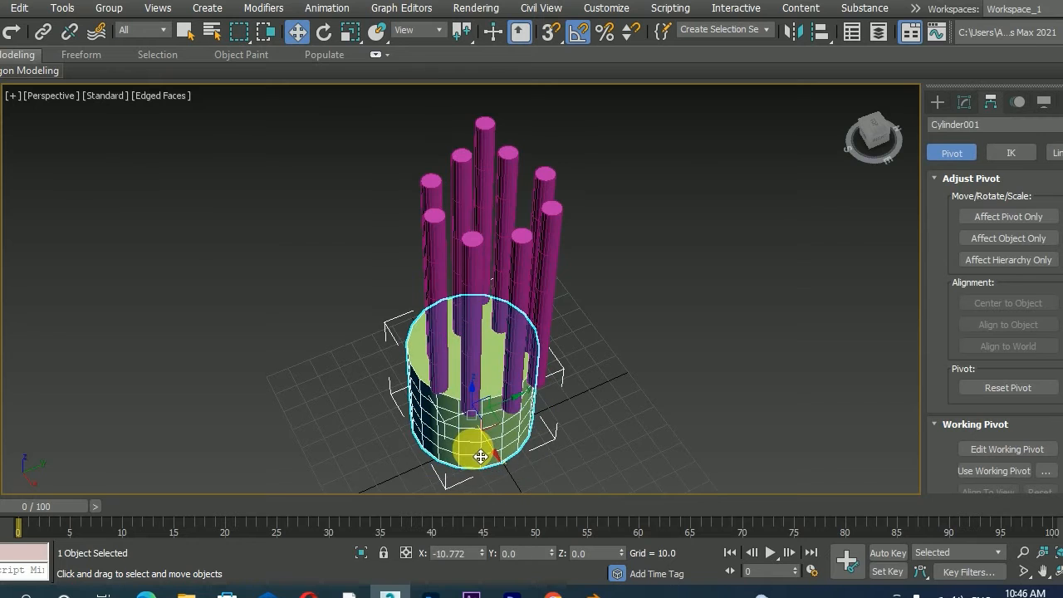
pyautogui.click(467, 213)
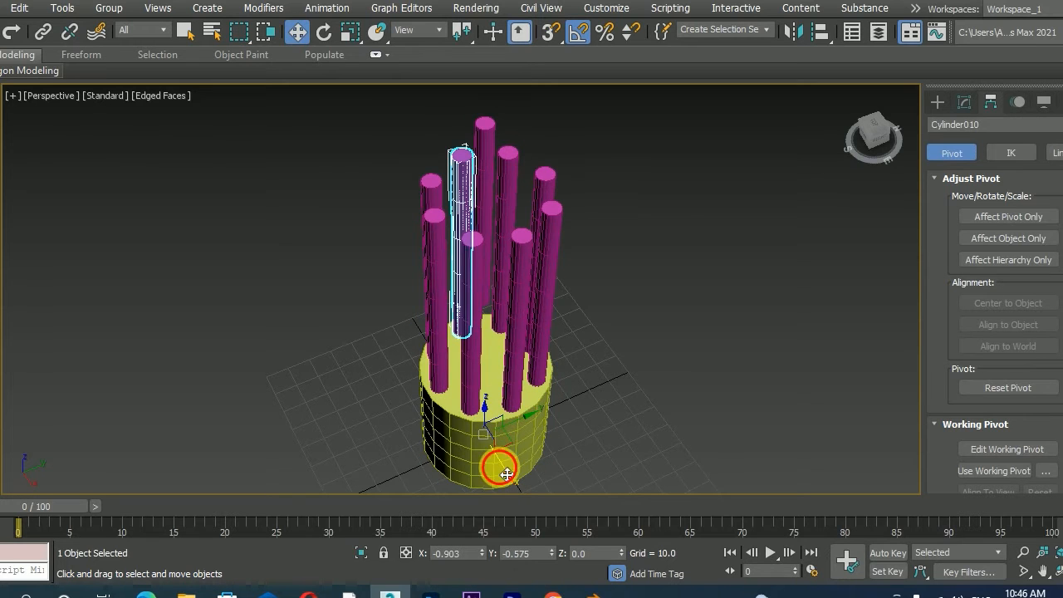
pyautogui.moveTo(507, 474); pyautogui.dragTo(467, 430)
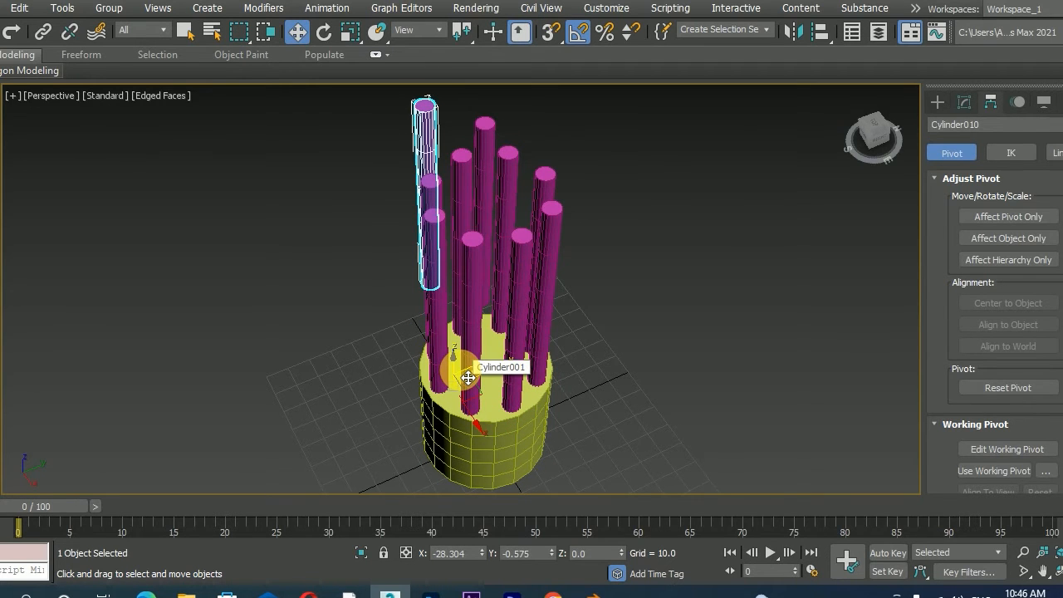
# - Undo the moves of the two thin cylinder copies
pyautogui.scroll(-3, 504, 268)
pyautogui.keyDown('alt'); pyautogui.moveTo(504, 268); pyautogui.dragTo(513, 191, button='middle'); pyautogui.keyUp('alt')
pyautogui.hotkey('ctrl', 'z')
pyautogui.hotkey('ctrl', 'z')
pyautogui.hotkey('ctrl', 'z')
pyautogui.hotkey('ctrl', 'z')
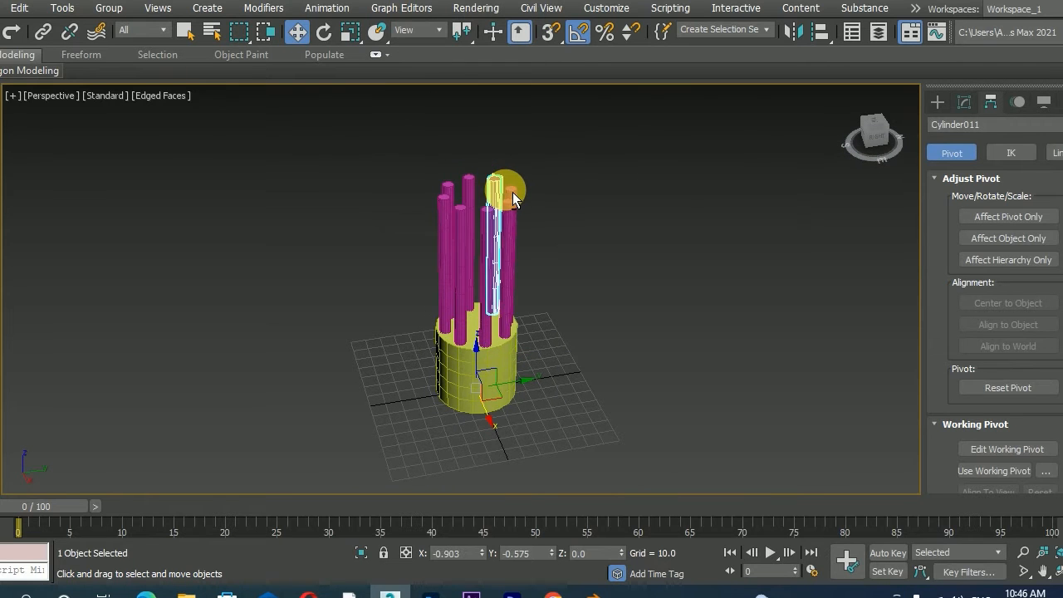
# - Undo the rotated copies and the pivot alignment, and select the original thin cylinder
pyautogui.click(609, 183)
pyautogui.scroll(5, 553, 292)
pyautogui.keyDown('alt'); pyautogui.moveTo(552, 292); pyautogui.dragTo(559, 230, button='middle'); pyautogui.keyUp('alt')
pyautogui.scroll(-4, 585, 262)
pyautogui.click(427, 226)
pyautogui.keyDown('alt'); pyautogui.moveTo(427, 226); pyautogui.dragTo(462, 299, button='middle'); pyautogui.keyUp('alt')
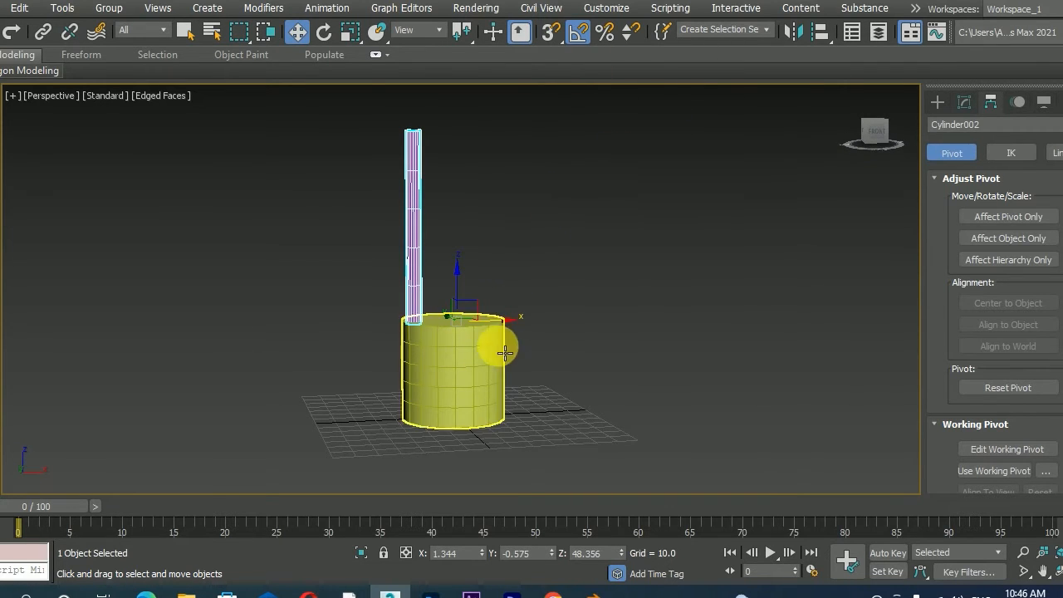
# - With Affect Pivot Only on, align the thin cylinder's pivot to the large cylinder's pivot point in X, Y and Z, then turn the mode off
pyautogui.keyDown('alt'); pyautogui.moveTo(498, 344); pyautogui.dragTo(609, 263, button='middle'); pyautogui.keyUp('alt')
pyautogui.click(971, 219)
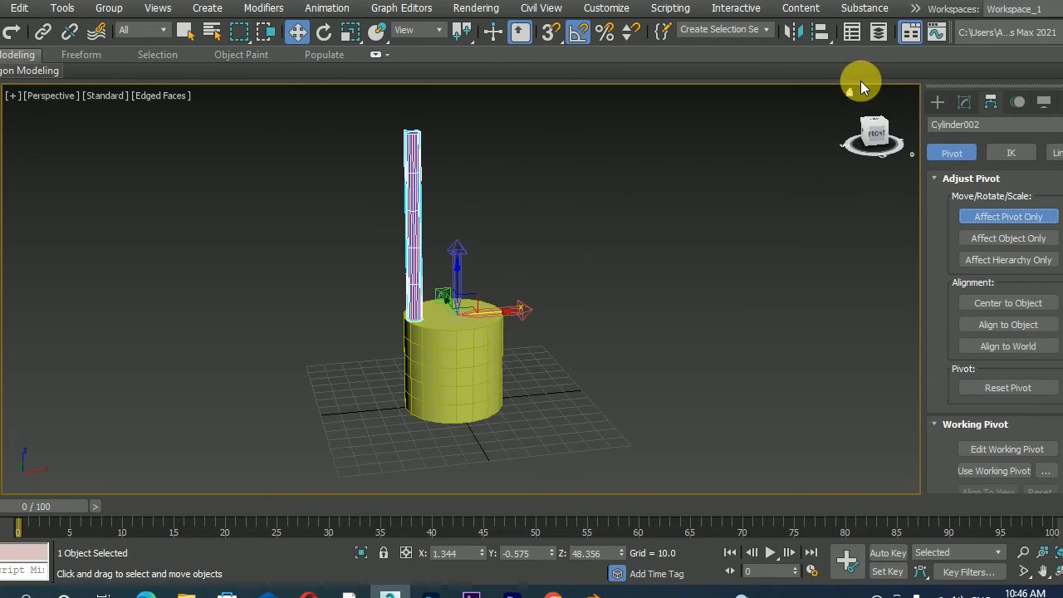
pyautogui.click(815, 35)
pyautogui.click(462, 392)
pyautogui.click(872, 233)
pyautogui.click(820, 401)
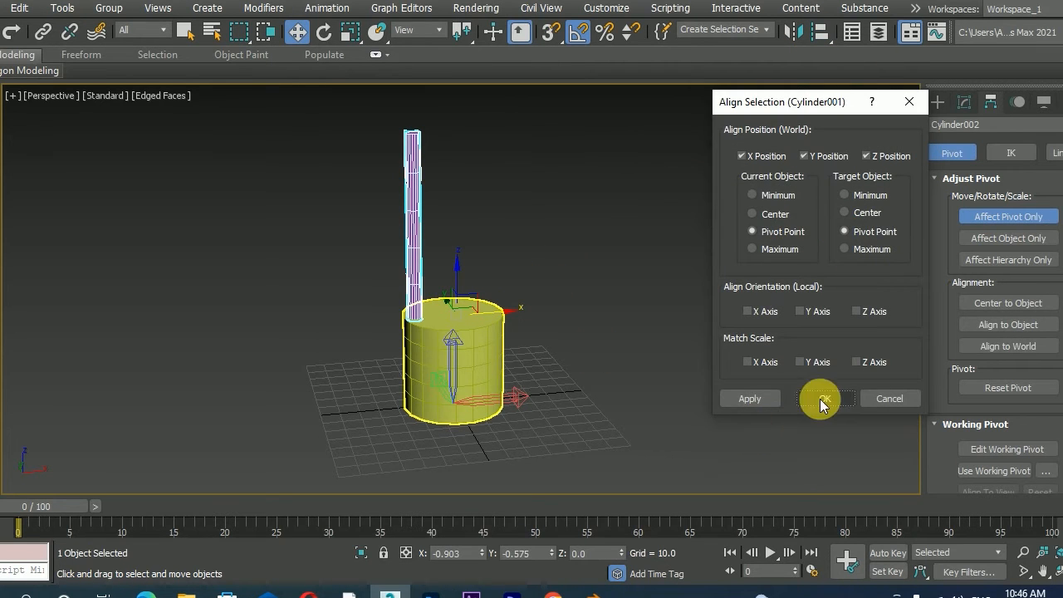
pyautogui.click(990, 221)
pyautogui.keyDown('alt'); pyautogui.moveTo(596, 319); pyautogui.dragTo(591, 342, button='middle'); pyautogui.keyUp('alt')
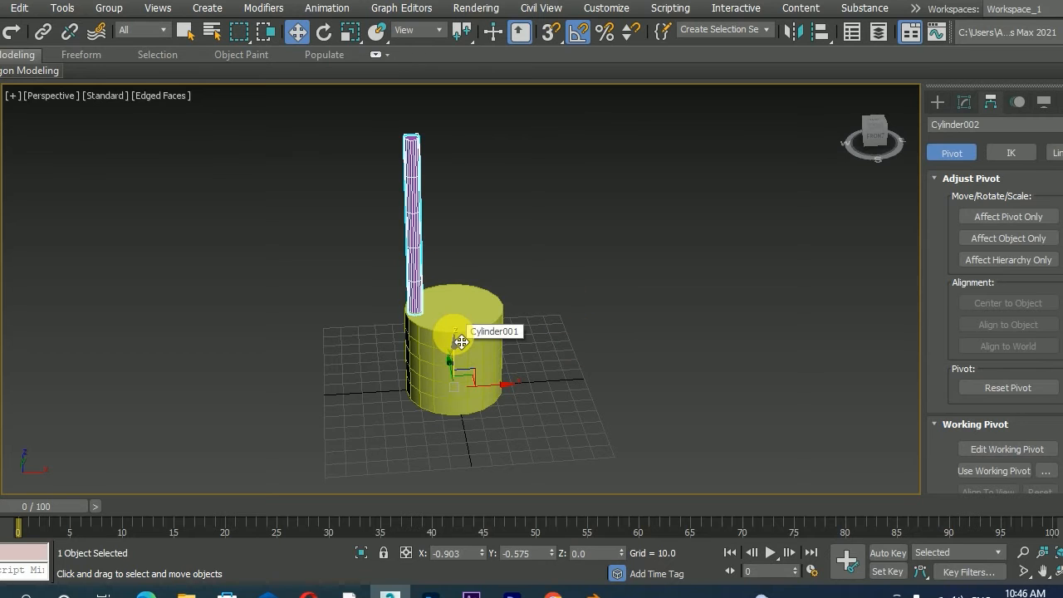
# - Open the Array tool for the thin cylinder, turn on its preview, and set the object type to Copy
pyautogui.click(60, 10)
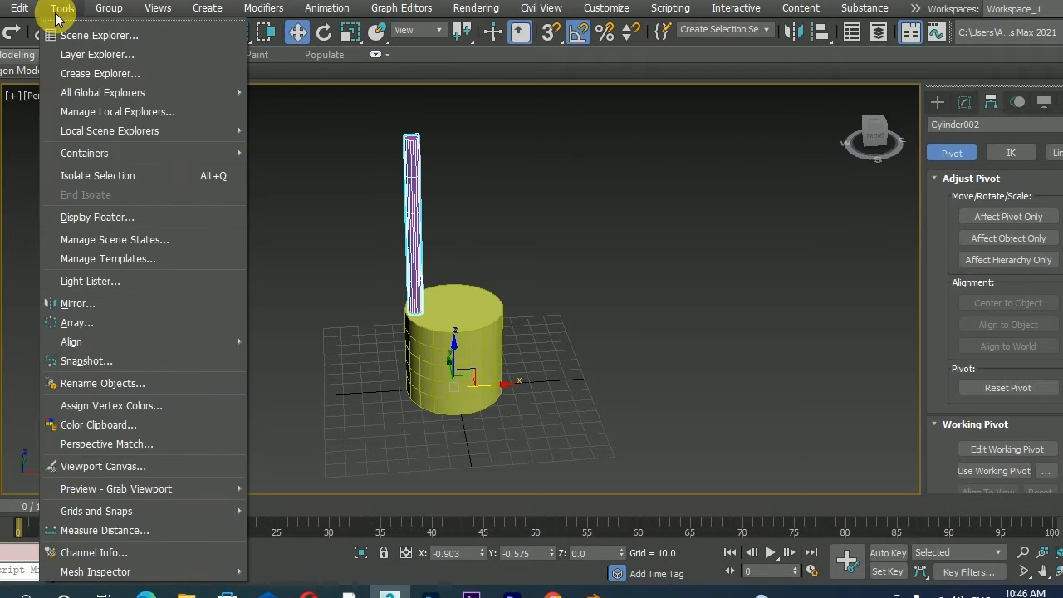
pyautogui.click(75, 323)
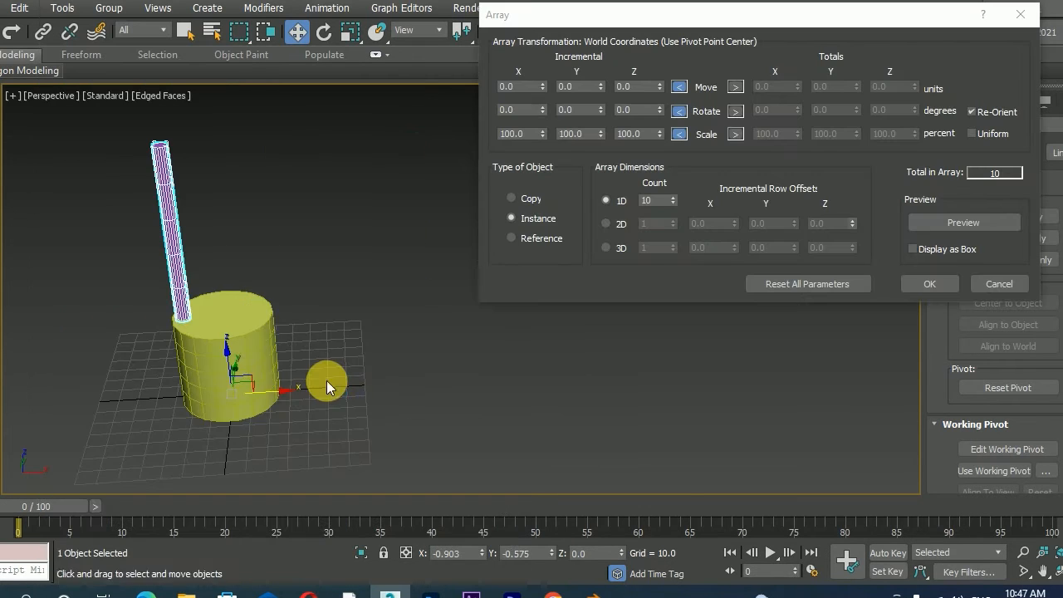
pyautogui.scroll(-3, 327, 381)
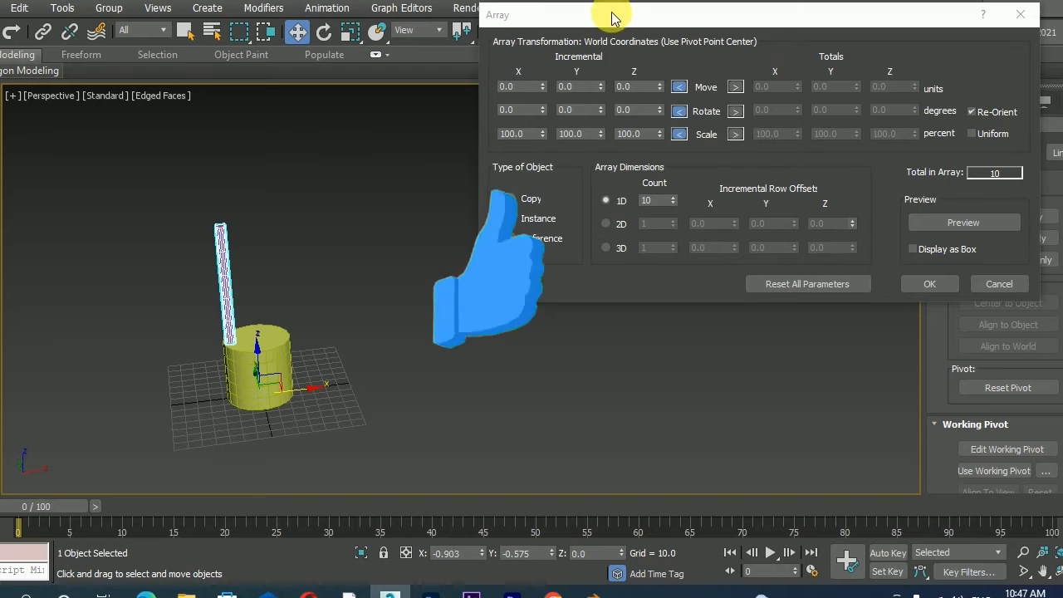
pyautogui.moveTo(609, 14); pyautogui.dragTo(579, 29)
pyautogui.click(955, 238)
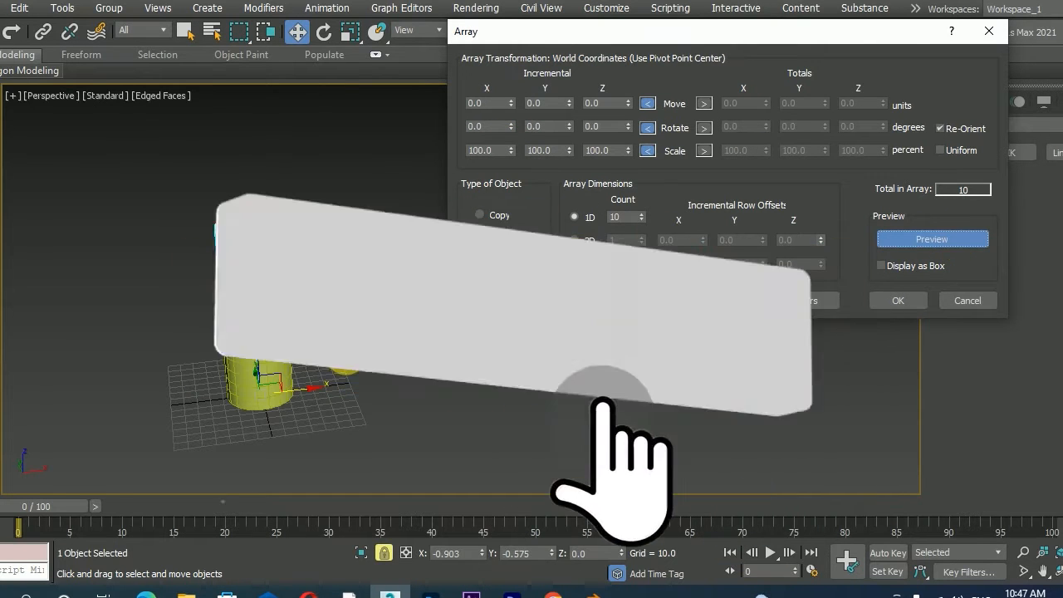
pyautogui.click(581, 229)
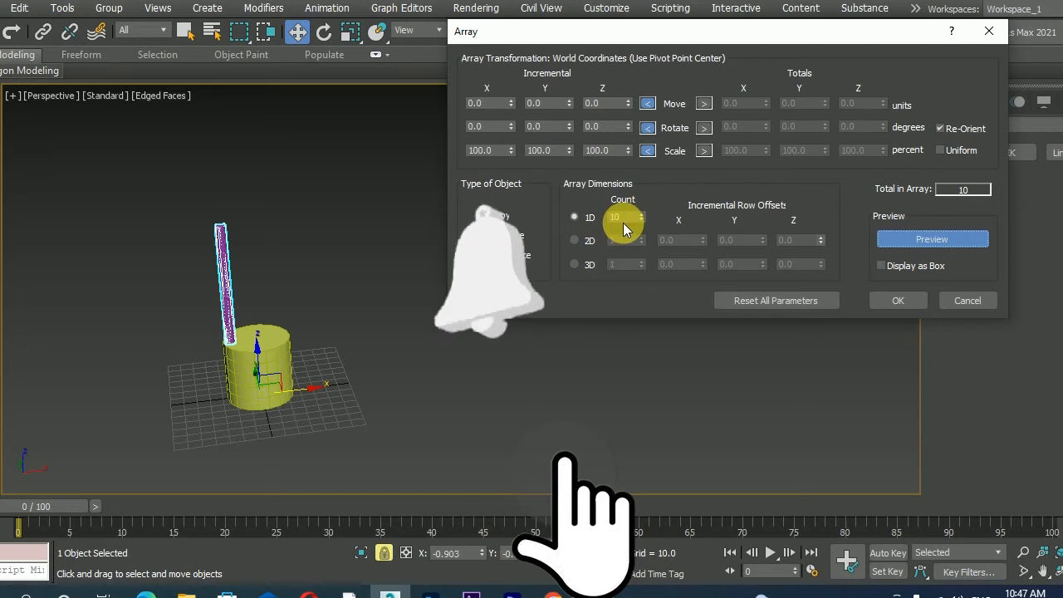
pyautogui.doubleClick(624, 218)
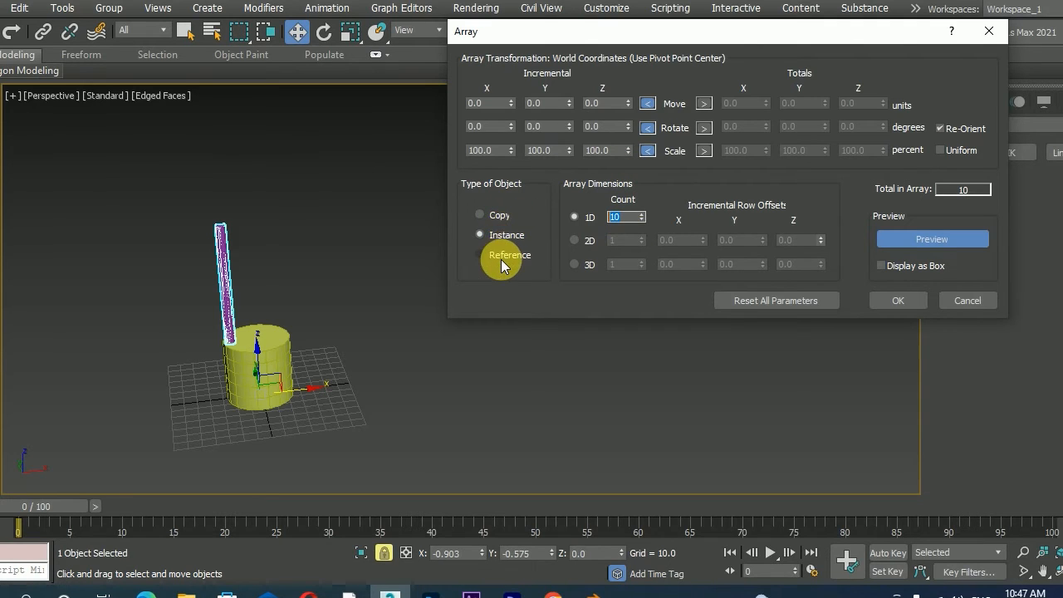
pyautogui.click(498, 219)
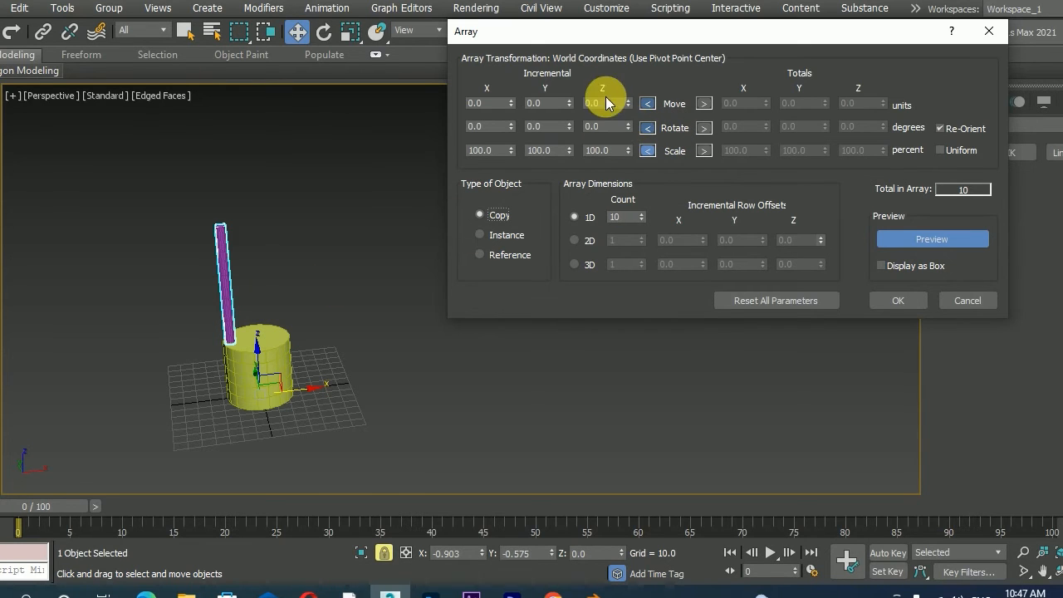
# - Try incremental Z rotations of 31° and -25° in the array, and set the value to 36°
pyautogui.moveTo(633, 131); pyautogui.dragTo(630, 100)
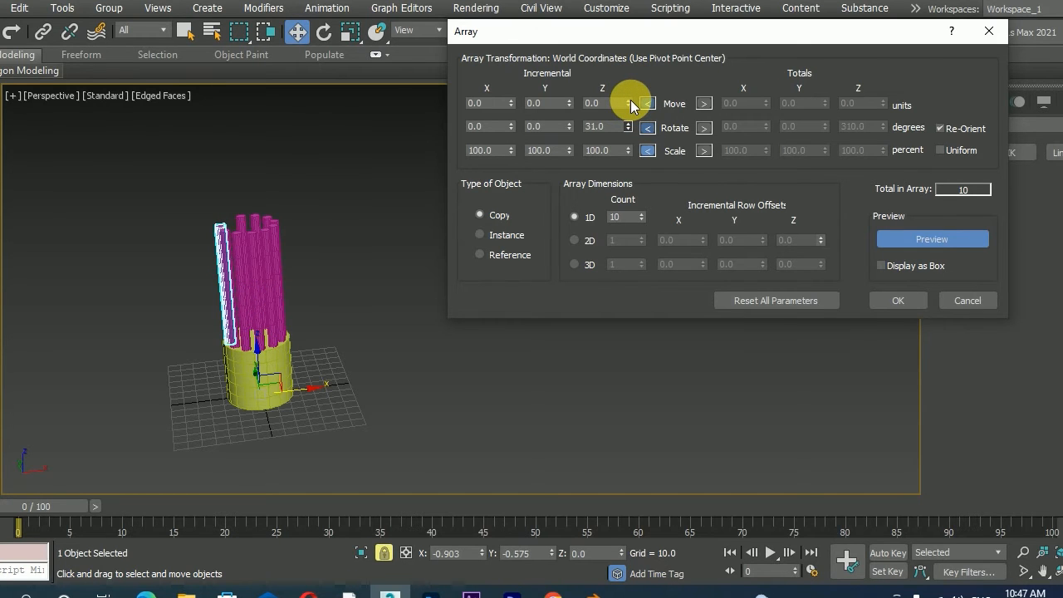
pyautogui.moveTo(627, 98); pyautogui.dragTo(609, 207)
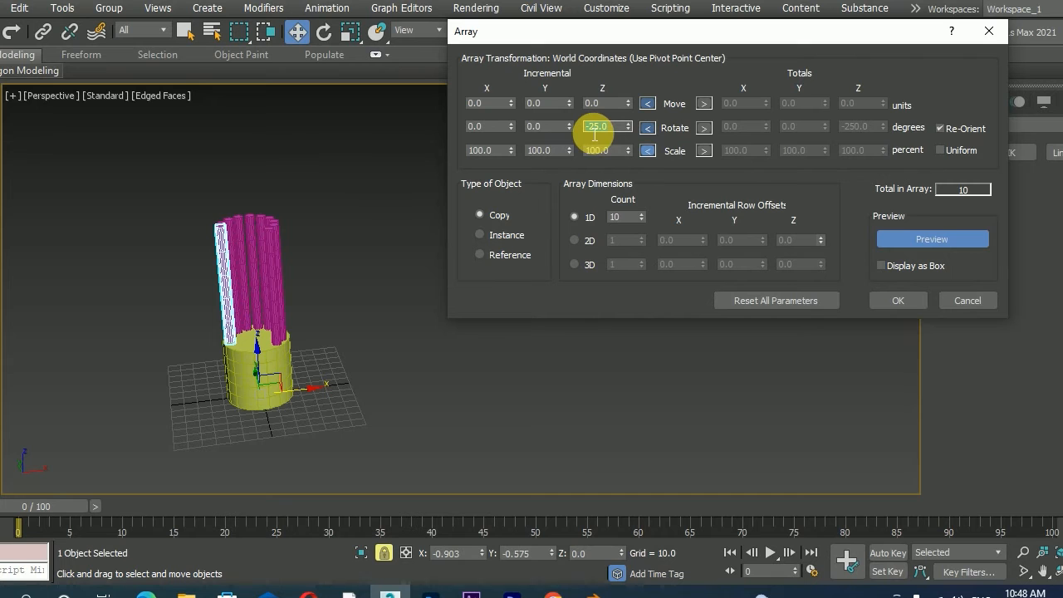
pyautogui.write('36')
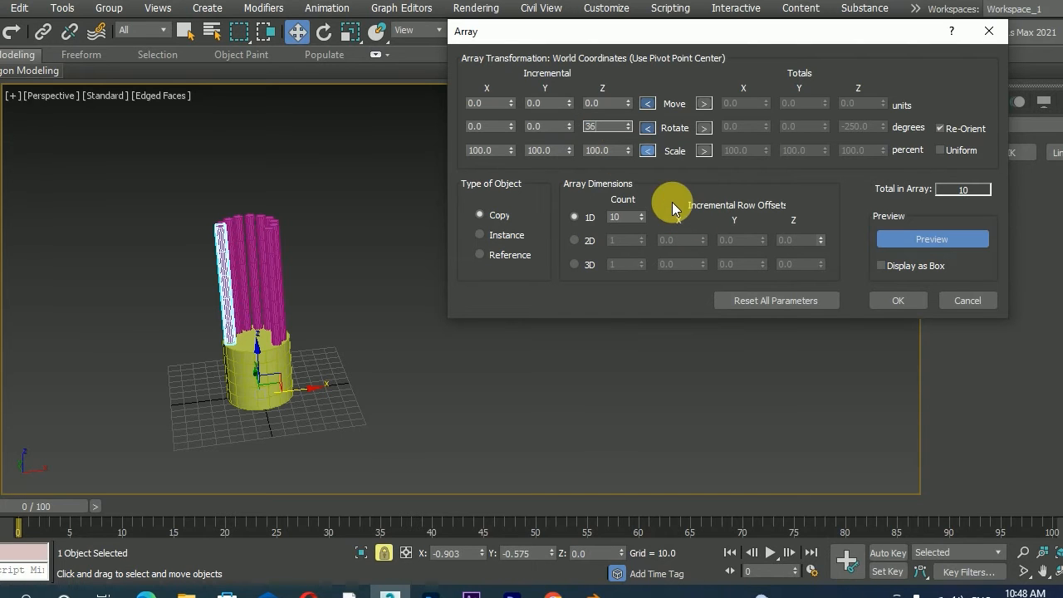
pyautogui.click(605, 150)
pyautogui.moveTo(376, 185); pyautogui.dragTo(366, 238, button='middle')
pyautogui.keyDown('alt'); pyautogui.moveTo(388, 141); pyautogui.dragTo(363, 242, button='middle'); pyautogui.keyUp('alt')
pyautogui.scroll(4, 216, 266)
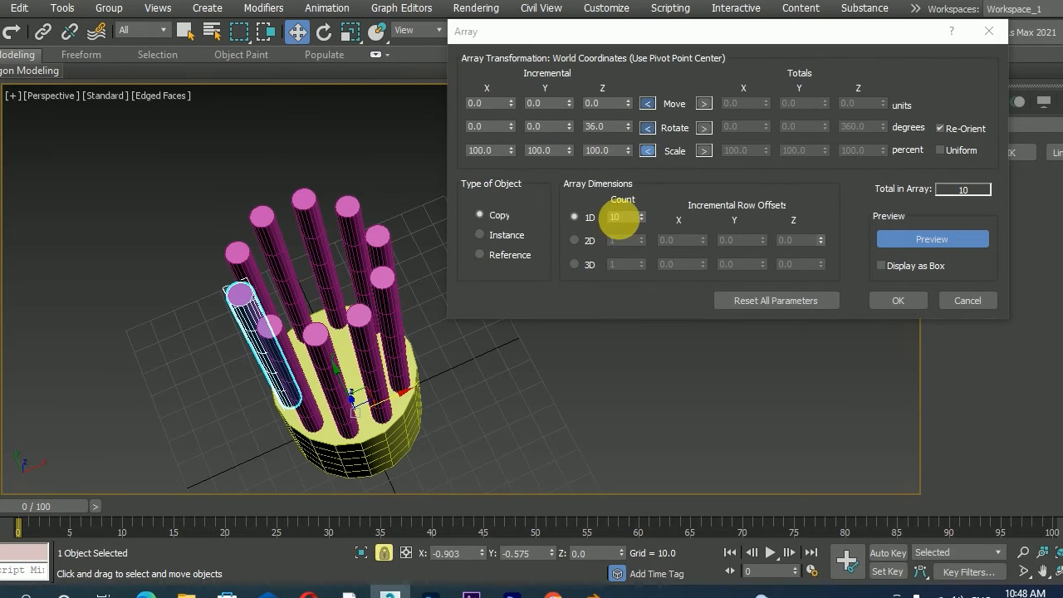
# - Set the array's 1D count to 15 and its incremental Z rotation to 24°
pyautogui.doubleClick(614, 217)
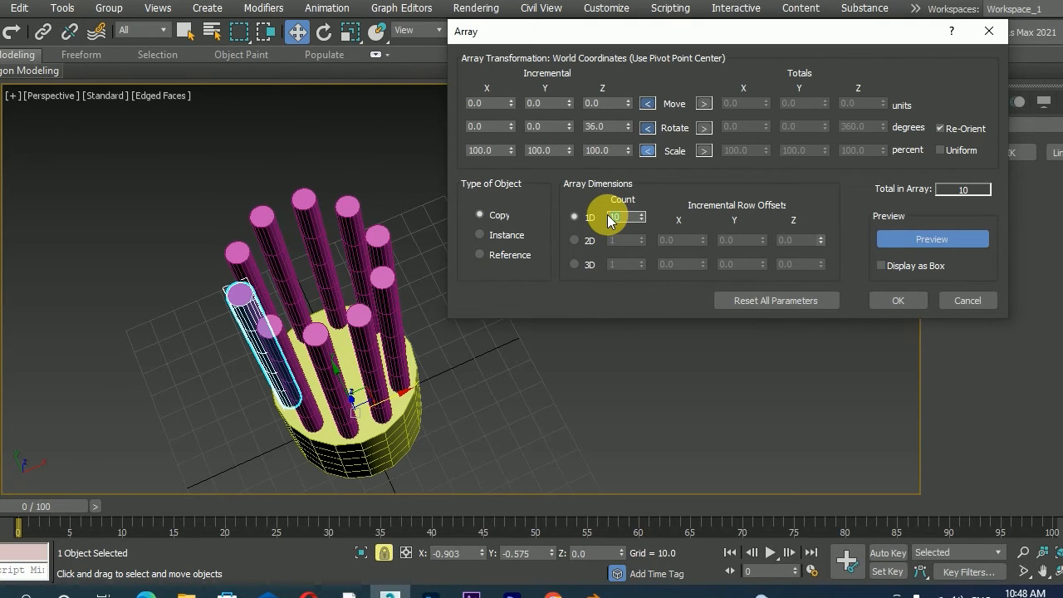
pyautogui.write('15')
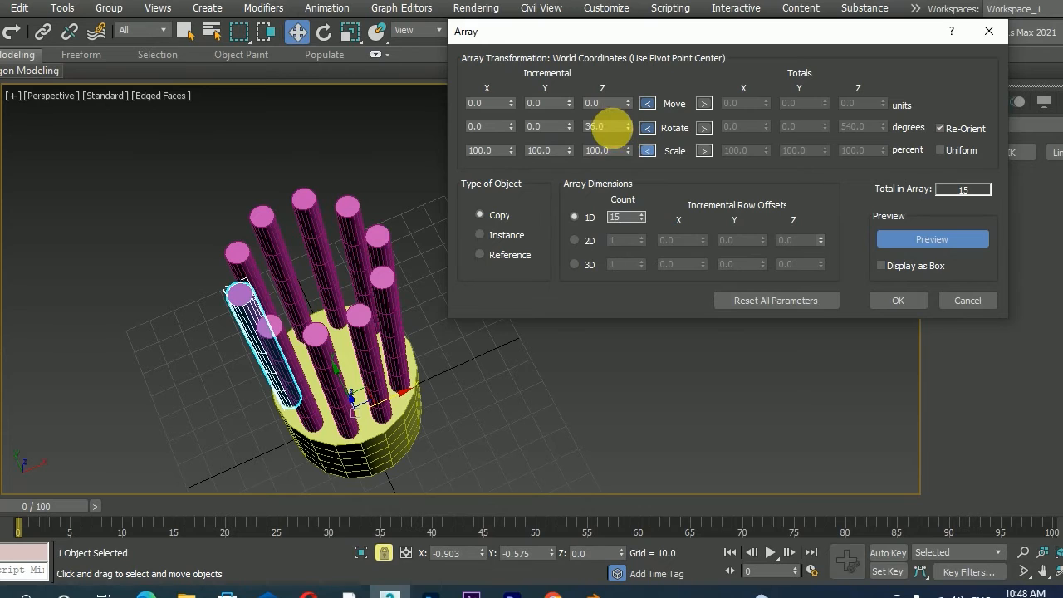
pyautogui.doubleClick(606, 127)
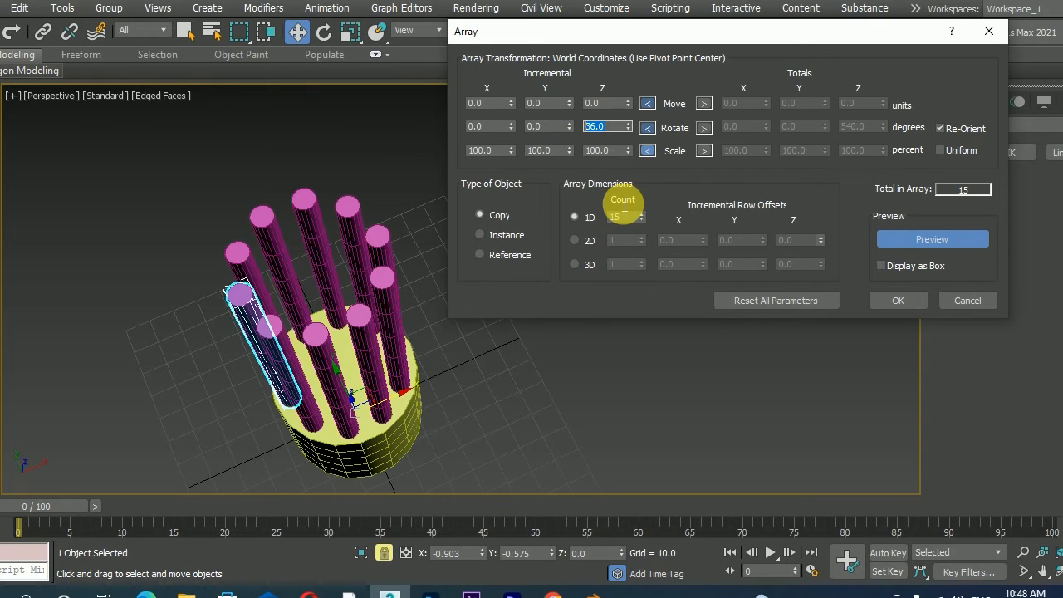
pyautogui.write('24')
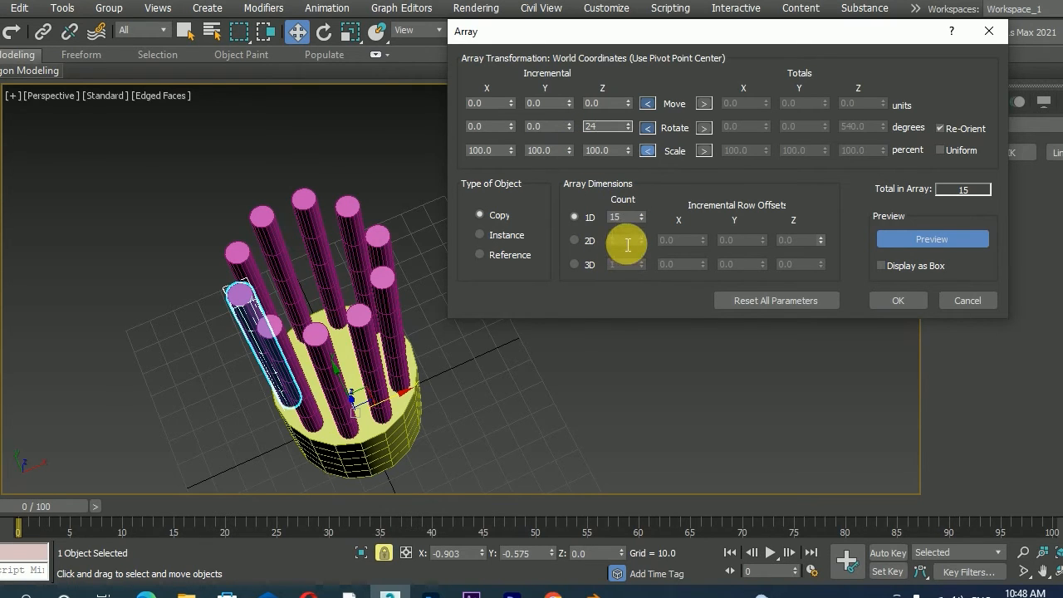
pyautogui.click(627, 219)
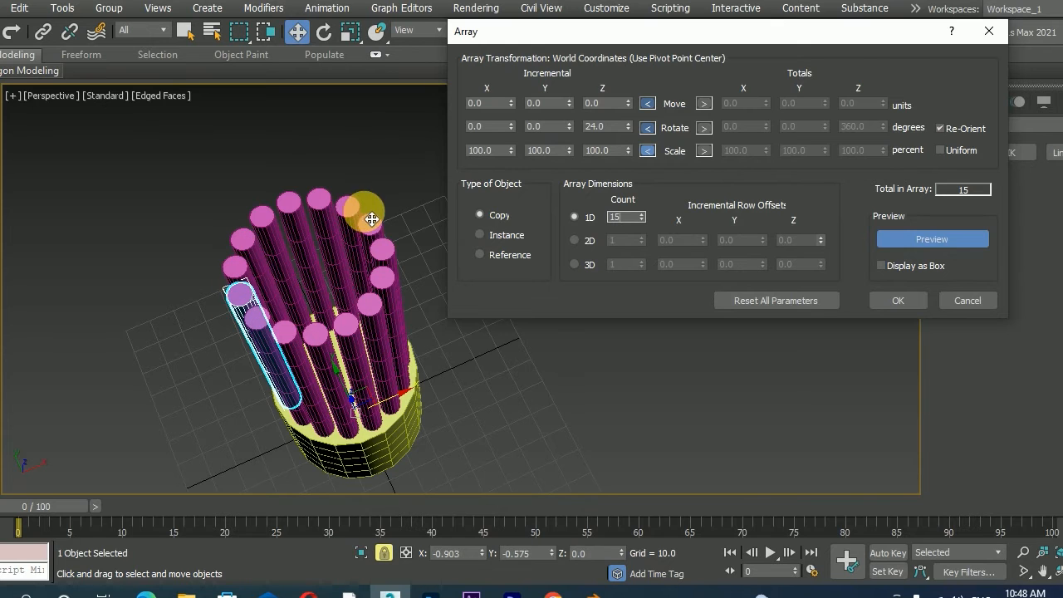
pyautogui.keyDown('alt'); pyautogui.moveTo(267, 332); pyautogui.dragTo(373, 268, button='middle'); pyautogui.keyUp('alt')
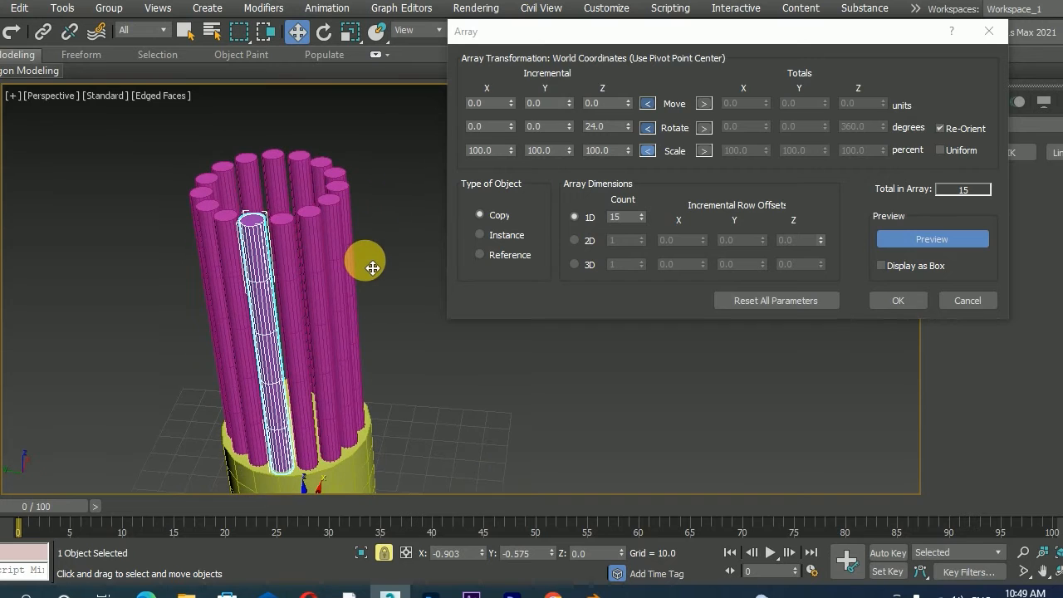
# - Try an incremental Z rotation of -19° in the array preview, and set the value back to 24°
pyautogui.moveTo(628, 127); pyautogui.dragTo(625, 161)
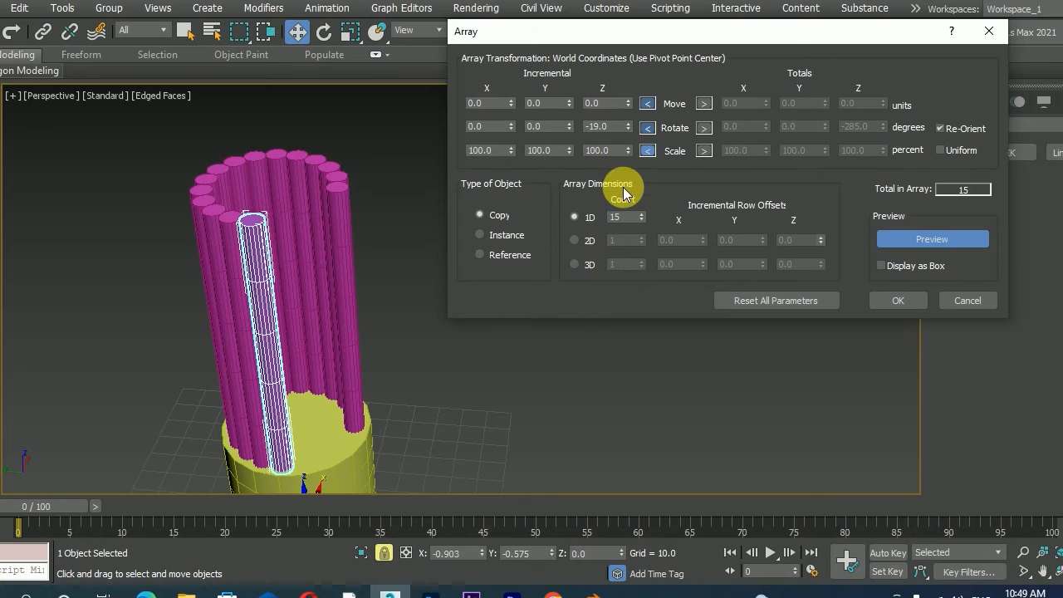
pyautogui.doubleClick(616, 219)
pyautogui.doubleClick(604, 127)
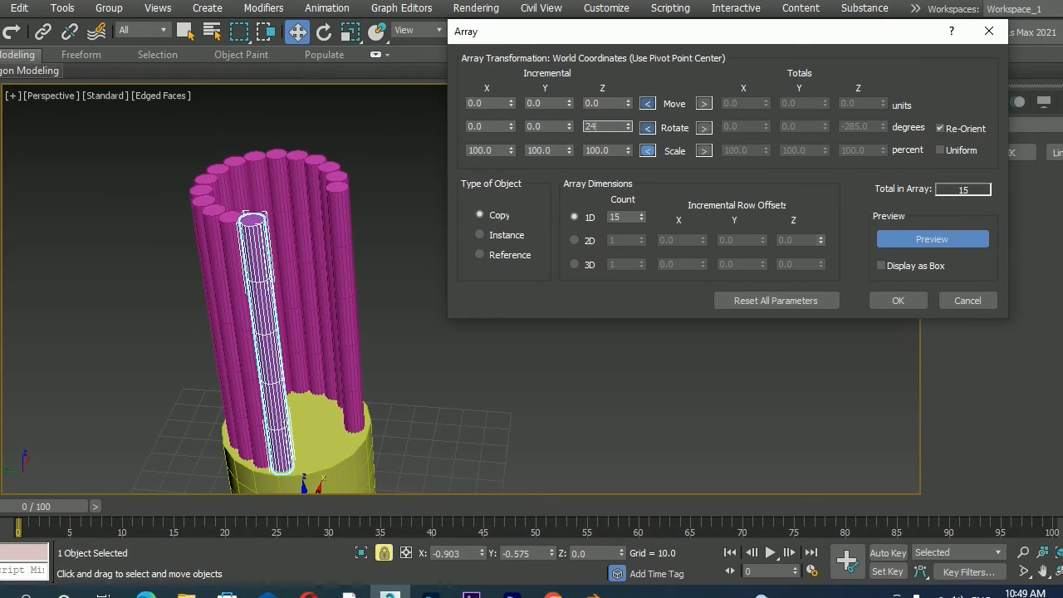
# - Apply a 24° incremental Z rotation to spread the array's 15 copies around the full circle
pyautogui.write('24')
pyautogui.click(598, 154)
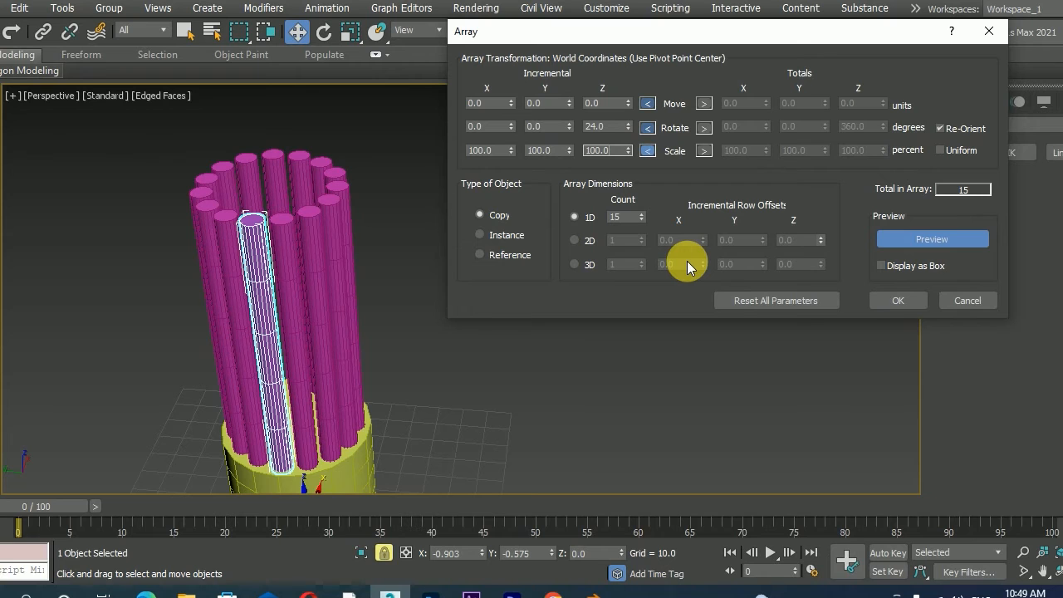
pyautogui.keyDown('alt'); pyautogui.moveTo(392, 336); pyautogui.dragTo(326, 216, button='middle'); pyautogui.keyUp('alt')
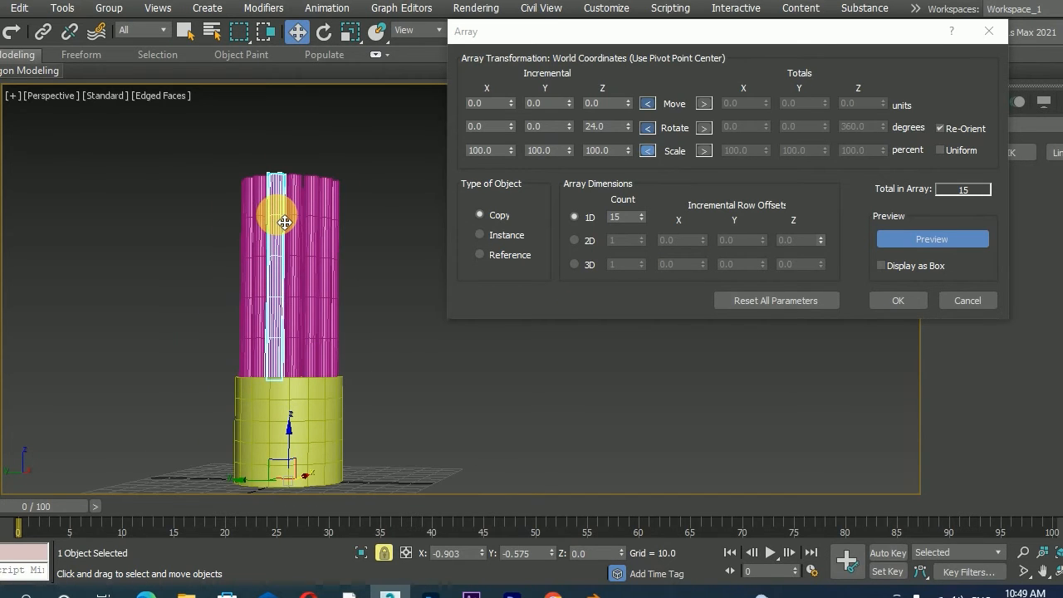
pyautogui.keyDown('alt'); pyautogui.moveTo(268, 177); pyautogui.dragTo(379, 195, button='middle'); pyautogui.keyUp('alt')
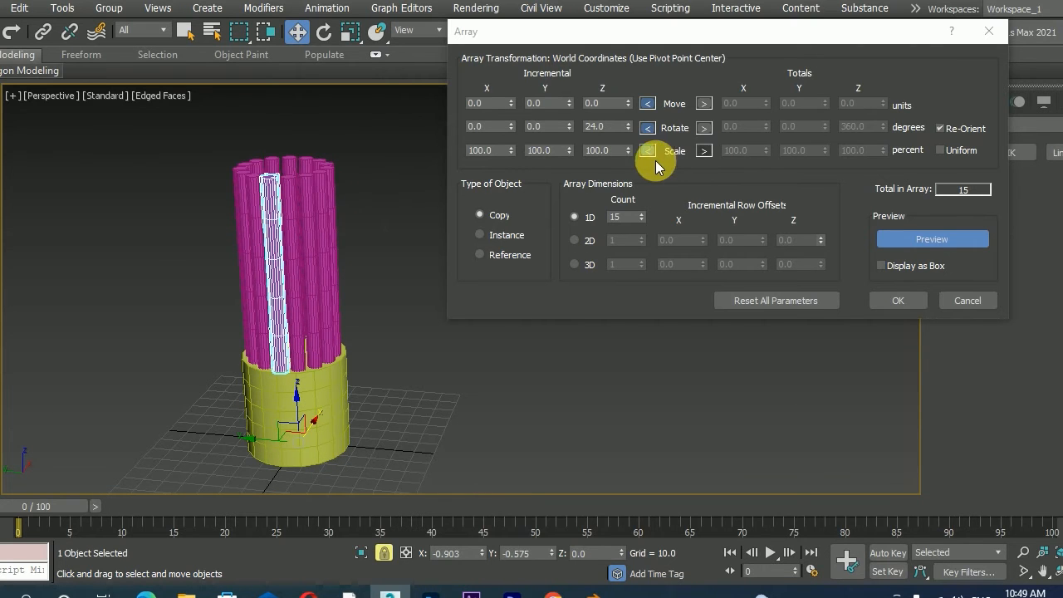
# - Try lowering the array's incremental Z scale to 93% so the copies get progressively shorter
pyautogui.click(629, 154)
pyautogui.click(629, 154)
pyautogui.click(629, 154)
pyautogui.click(629, 154)
pyautogui.click(629, 154)
pyautogui.click(629, 154)
pyautogui.click(628, 153)
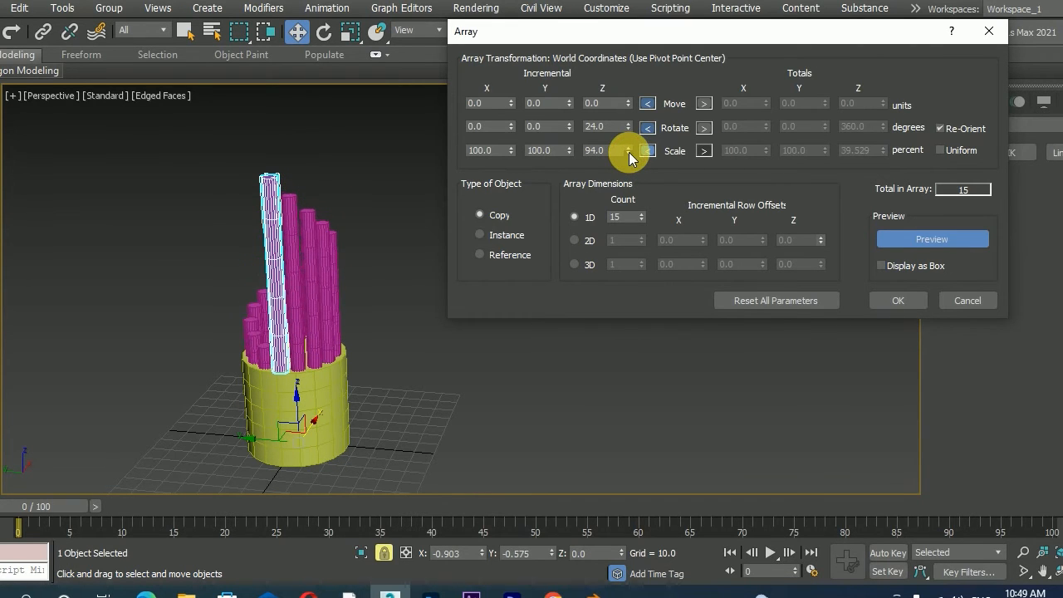
pyautogui.keyDown('alt'); pyautogui.moveTo(225, 344); pyautogui.dragTo(510, 358, button='middle'); pyautogui.keyUp('alt')
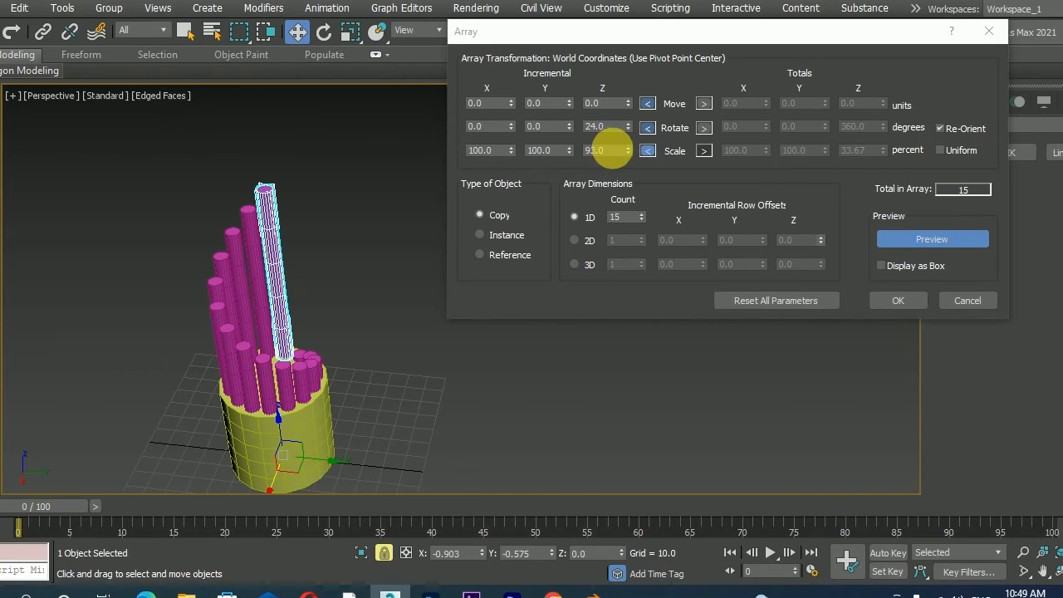
pyautogui.doubleClick(598, 131)
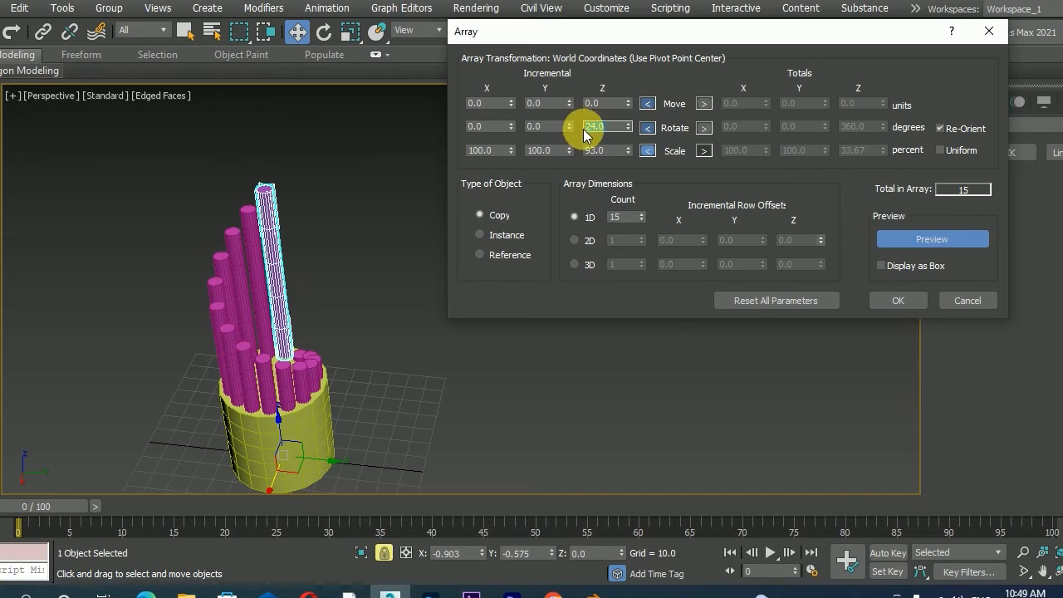
pyautogui.doubleClick(599, 152)
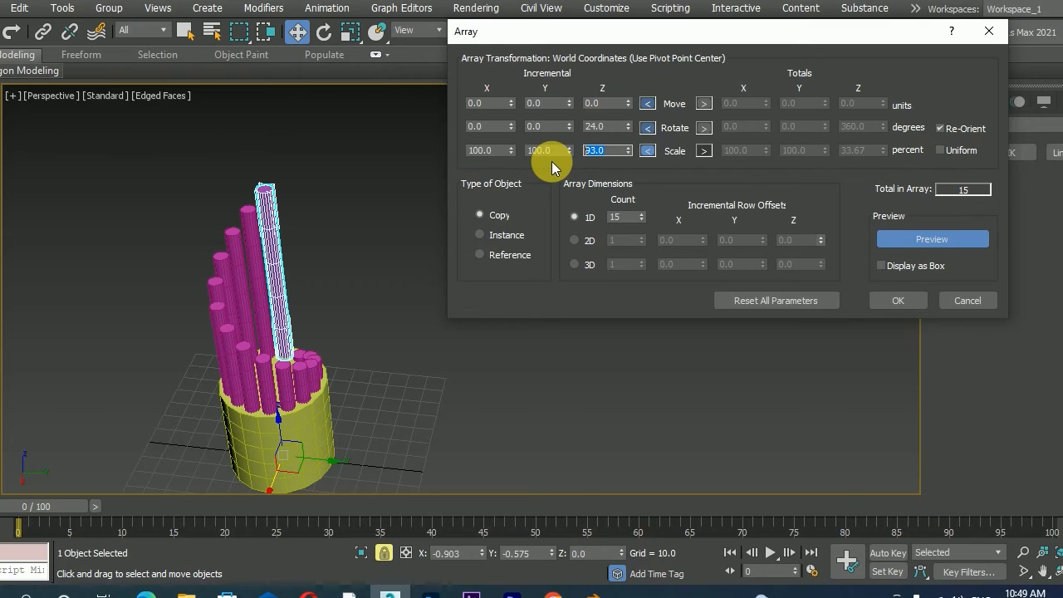
# - Try incremental Z scales of 91%, 92% and 93% in the array, and set the value back to 100%
pyautogui.click(629, 153)
pyautogui.click(628, 154)
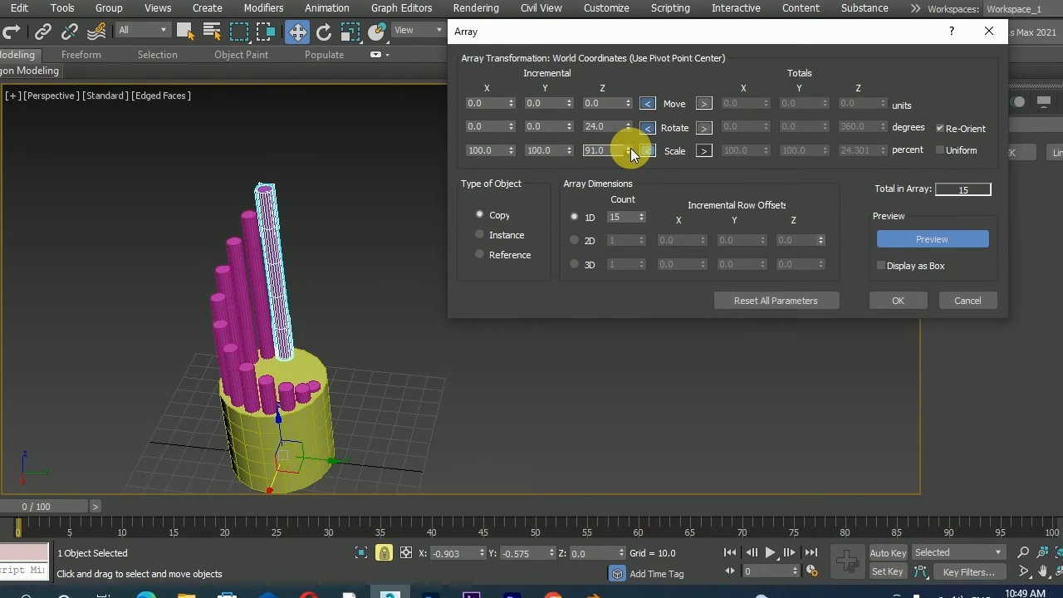
pyautogui.click(631, 149)
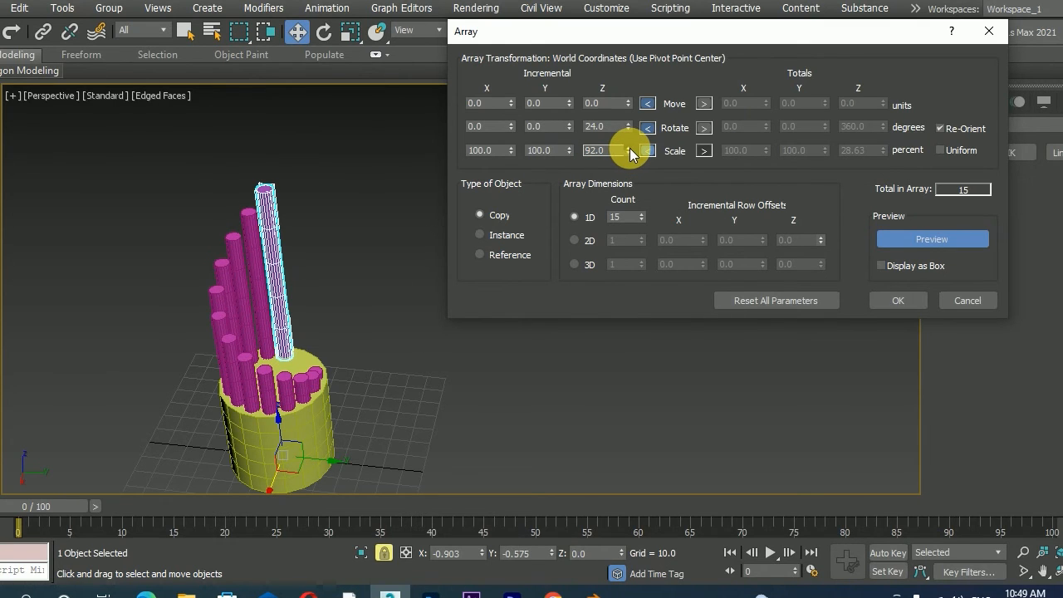
pyautogui.click(630, 148)
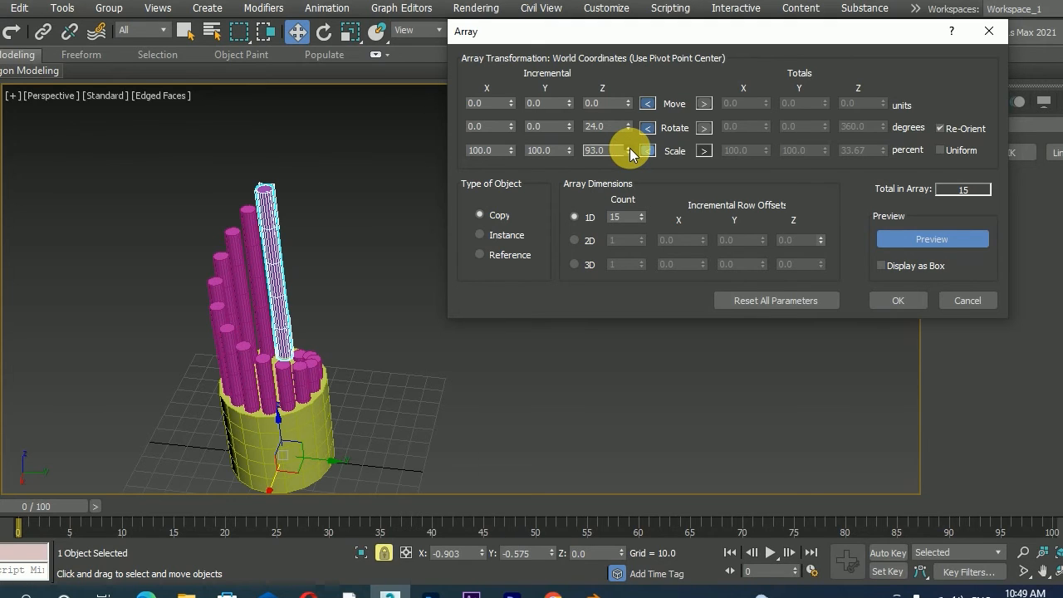
pyautogui.moveTo(630, 149); pyautogui.dragTo(584, 156)
pyautogui.write('100')
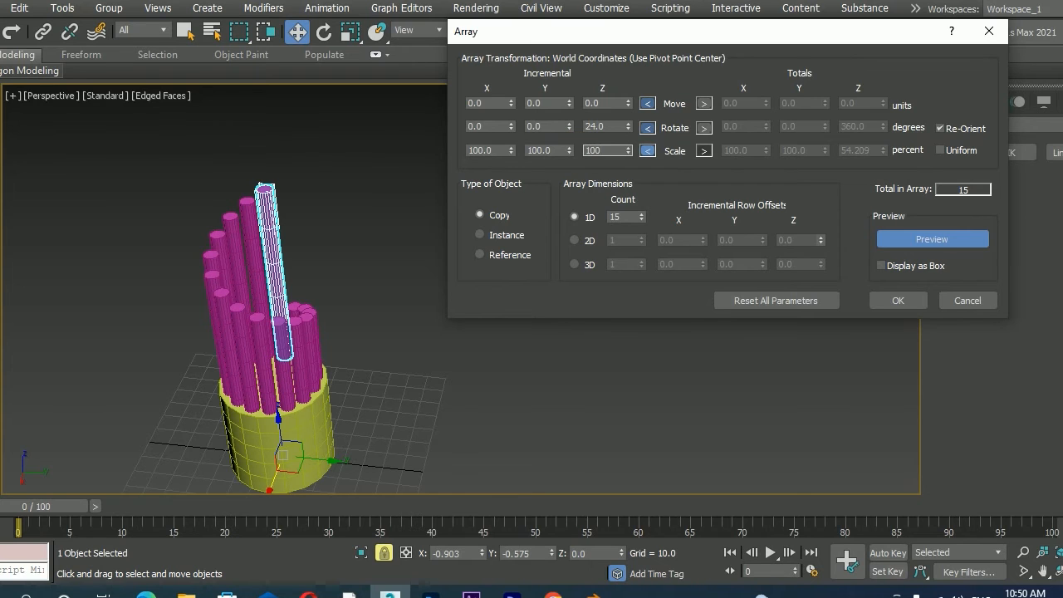
pyautogui.click(611, 127)
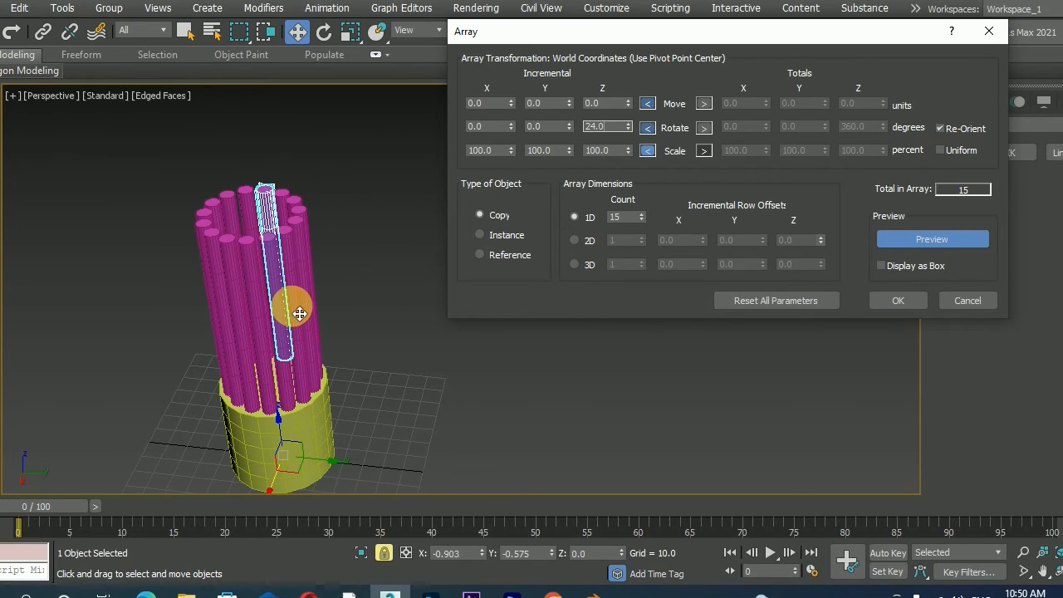
# - Try incremental scales of 91% in X and 94% in Y, and restore both to 100%
pyautogui.click(511, 152)
pyautogui.moveTo(511, 153); pyautogui.dragTo(570, 159)
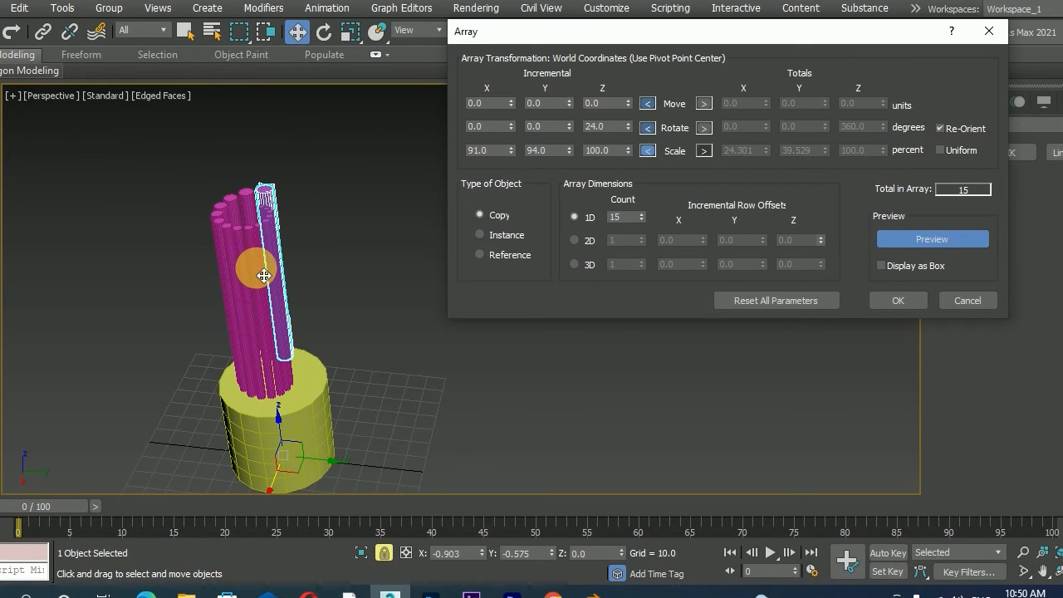
pyautogui.doubleClick(464, 155)
pyautogui.write('100')
pyautogui.moveTo(560, 153); pyautogui.dragTo(517, 151)
pyautogui.write('1')
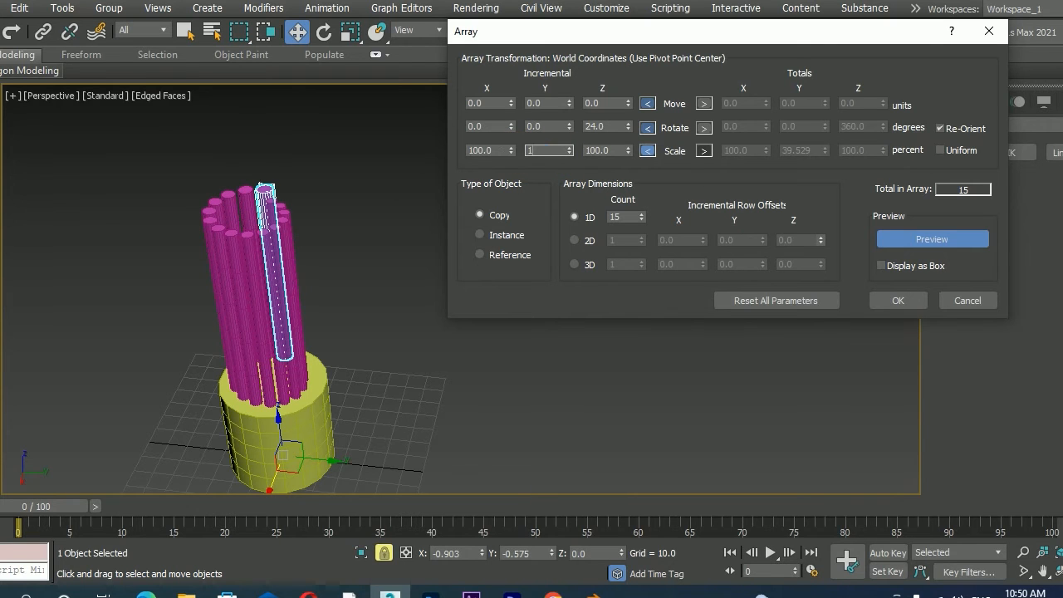
# - Set the array's incremental Z scale to 96%
pyautogui.click(628, 154)
pyautogui.click(627, 154)
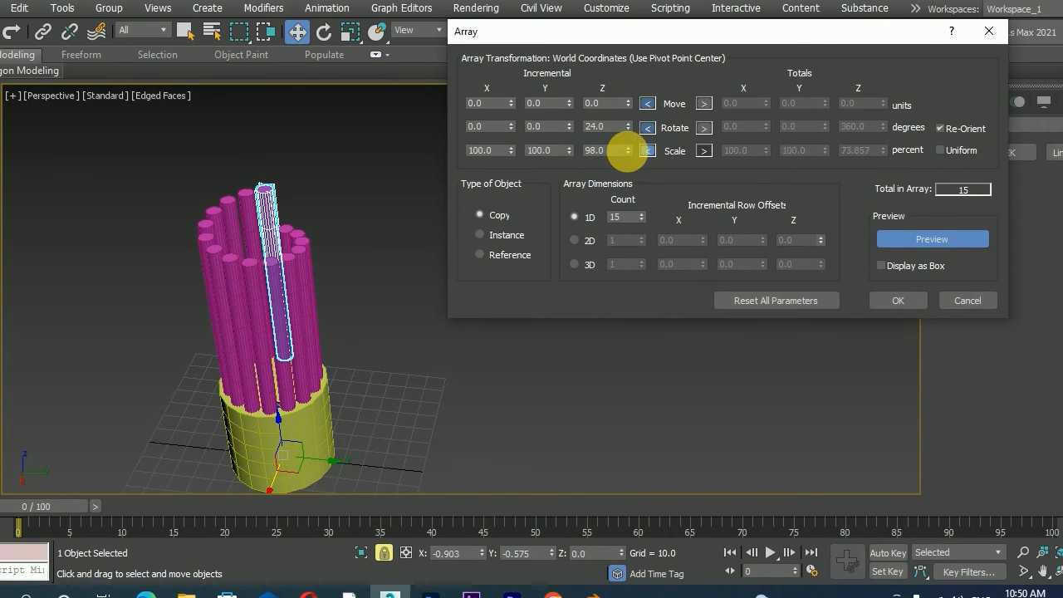
pyautogui.click(628, 153)
pyautogui.click(628, 153)
pyautogui.keyDown('alt'); pyautogui.moveTo(489, 425); pyautogui.dragTo(339, 424, button='middle'); pyautogui.keyUp('alt')
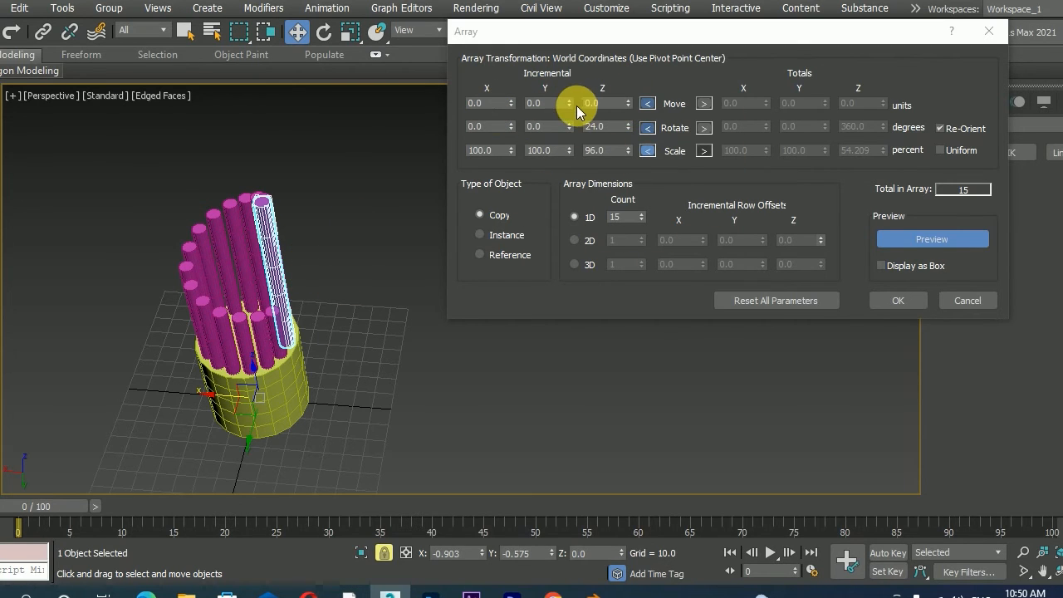
# - Try an incremental Y move of 1.0, reset it to 0, and create the array of thin cylinders
pyautogui.moveTo(570, 107); pyautogui.dragTo(568, 103)
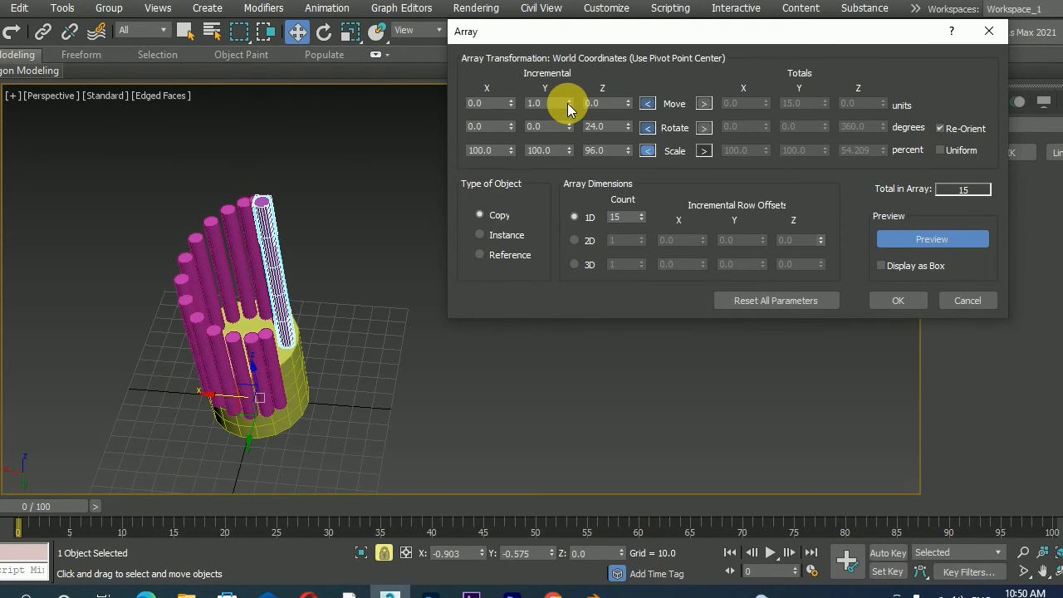
pyautogui.rightClick(567, 103)
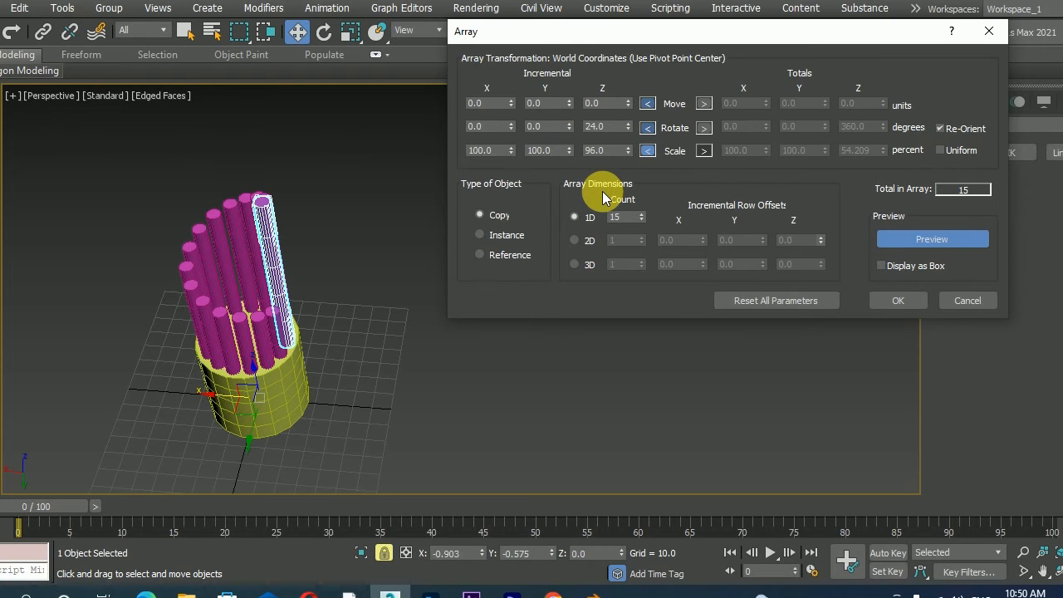
pyautogui.click(915, 303)
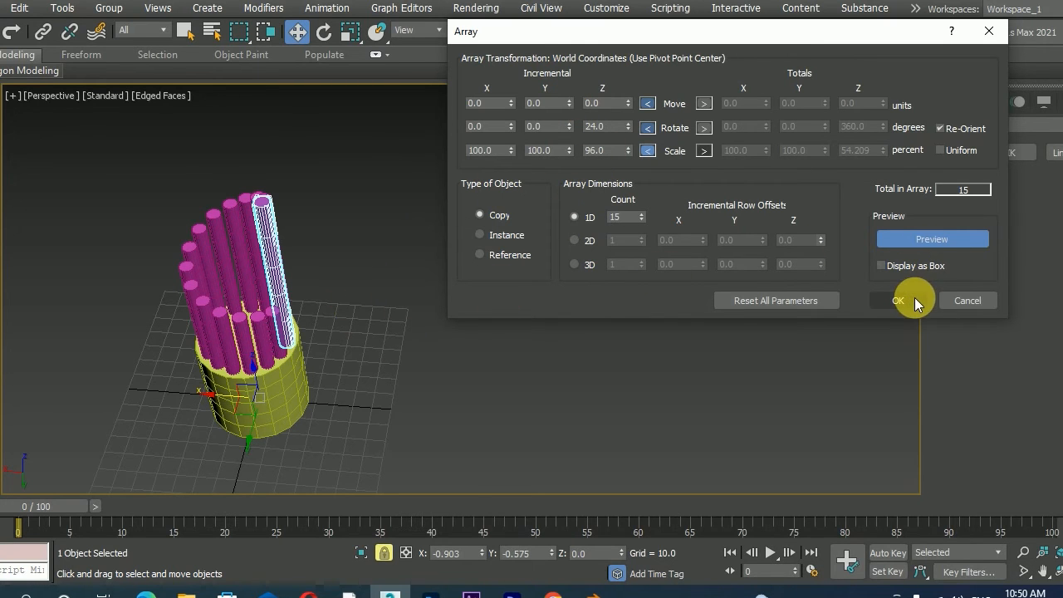
pyautogui.scroll(-6, 586, 342)
pyautogui.scroll(4, 449, 306)
pyautogui.keyDown('alt'); pyautogui.moveTo(488, 290); pyautogui.dragTo(611, 206, button='middle'); pyautogui.keyUp('alt')
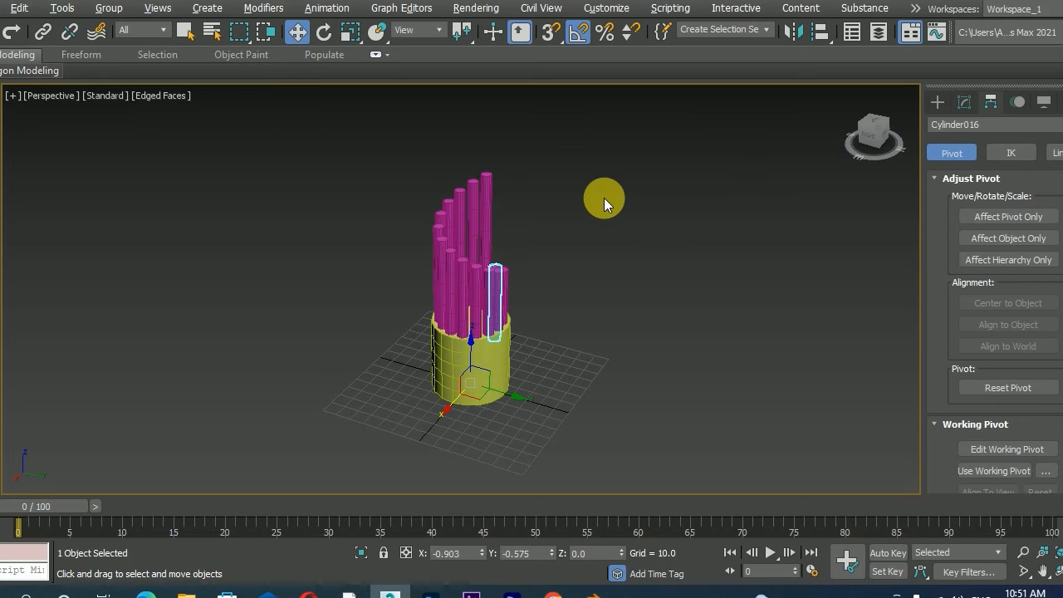
# - Select all the thin cylinders of the circular array and delete them
pyautogui.moveTo(398, 275); pyautogui.dragTo(398, 276)
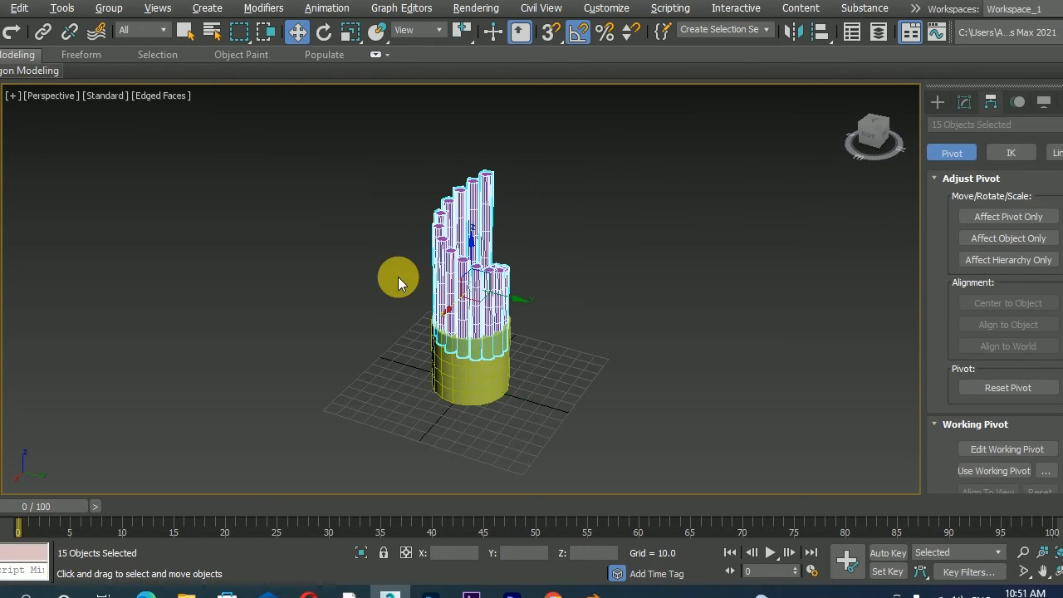
pyautogui.press('Delete')
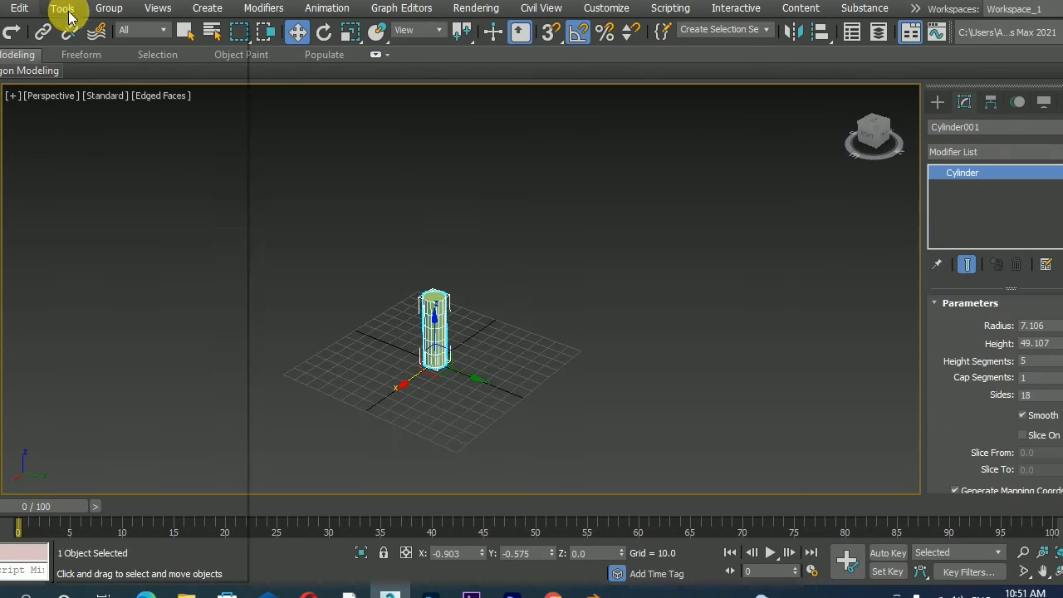
# - Open the Array tool for the new single cylinder and reset the incremental Z rotation to 0
pyautogui.click(67, 10)
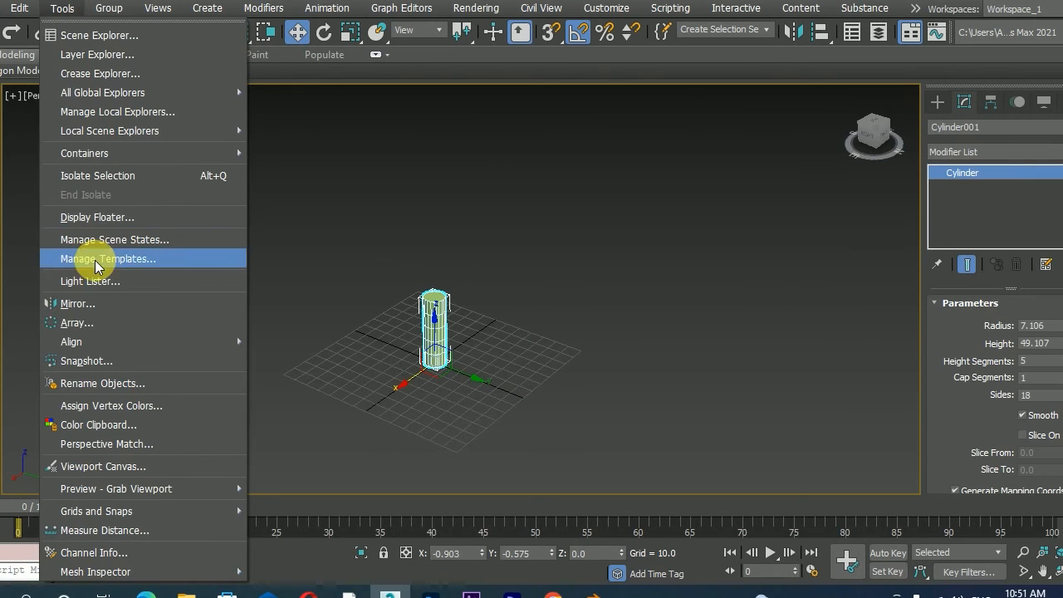
pyautogui.click(108, 319)
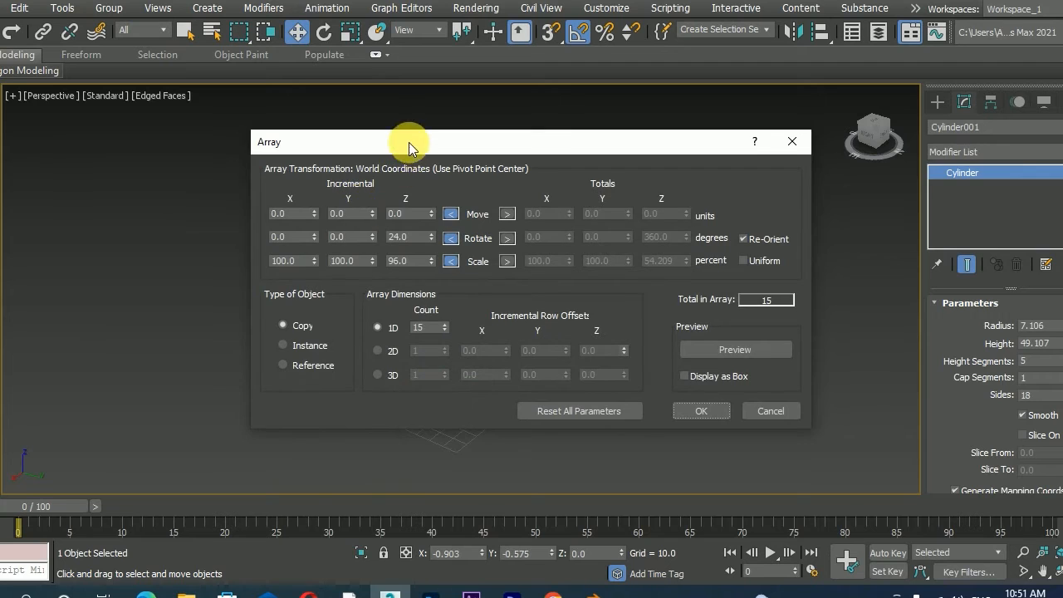
pyautogui.moveTo(407, 143); pyautogui.dragTo(652, 59)
pyautogui.moveTo(329, 352); pyautogui.dragTo(193, 354, button='middle')
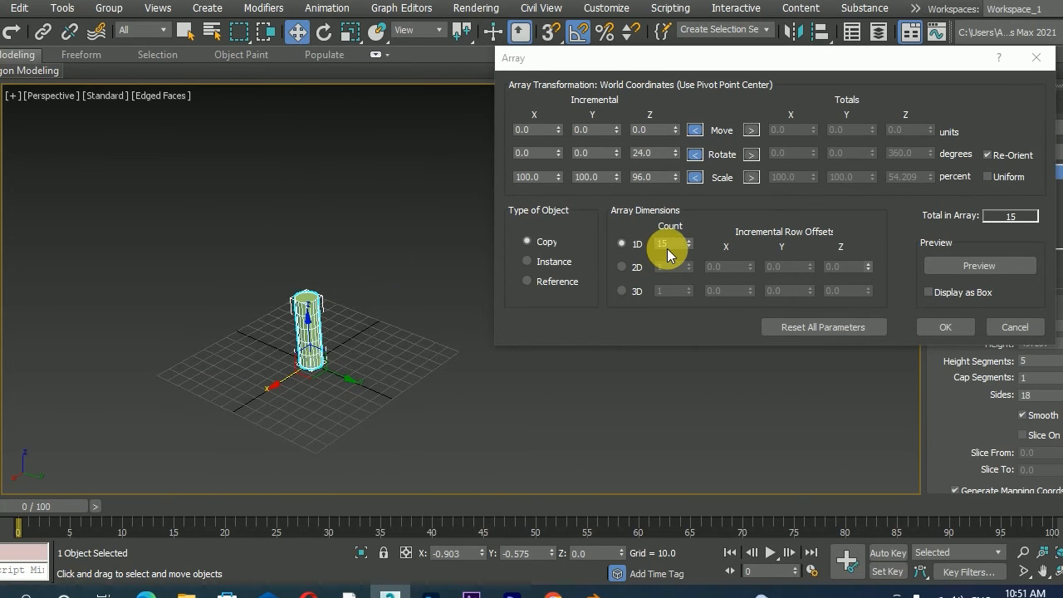
pyautogui.rightClick(677, 152)
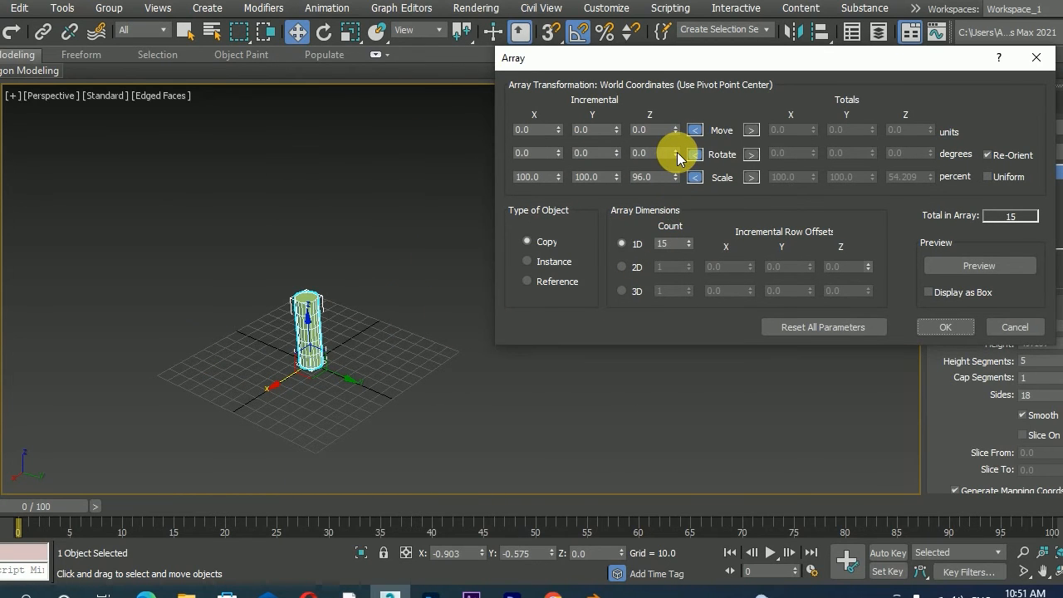
# - Turn on the array preview and set the incremental Y move to 46 to lay the copies out in a row
pyautogui.moveTo(616, 129); pyautogui.dragTo(618, 107)
pyautogui.click(961, 265)
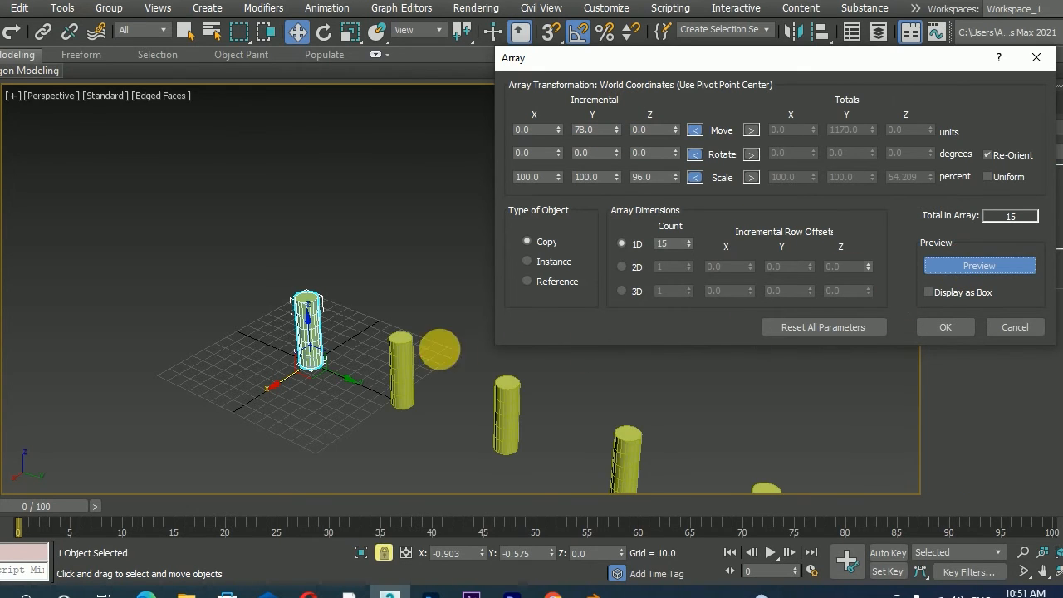
pyautogui.scroll(-5, 427, 347)
pyautogui.keyDown('alt'); pyautogui.moveTo(380, 336); pyautogui.dragTo(219, 308, button='middle'); pyautogui.keyUp('alt')
pyautogui.scroll(3, 431, 310)
pyautogui.moveTo(617, 131); pyautogui.dragTo(617, 150)
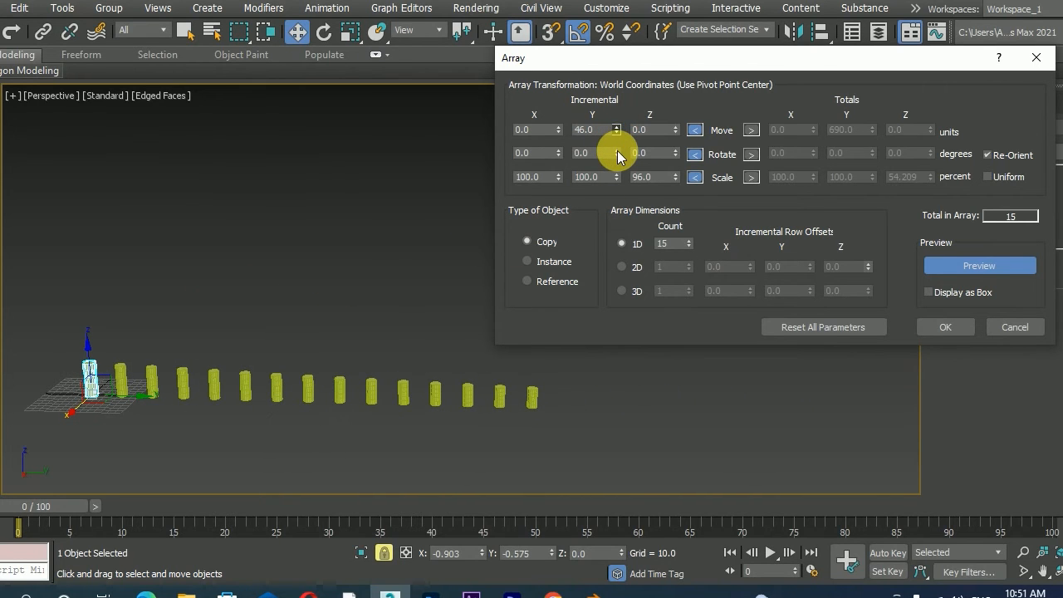
# - Try raising the row's incremental Z scale through 98% and 107% up to 285%
pyautogui.click(675, 179)
pyautogui.click(676, 179)
pyautogui.click(677, 174)
pyautogui.click(677, 174)
pyautogui.click(677, 175)
pyautogui.click(677, 174)
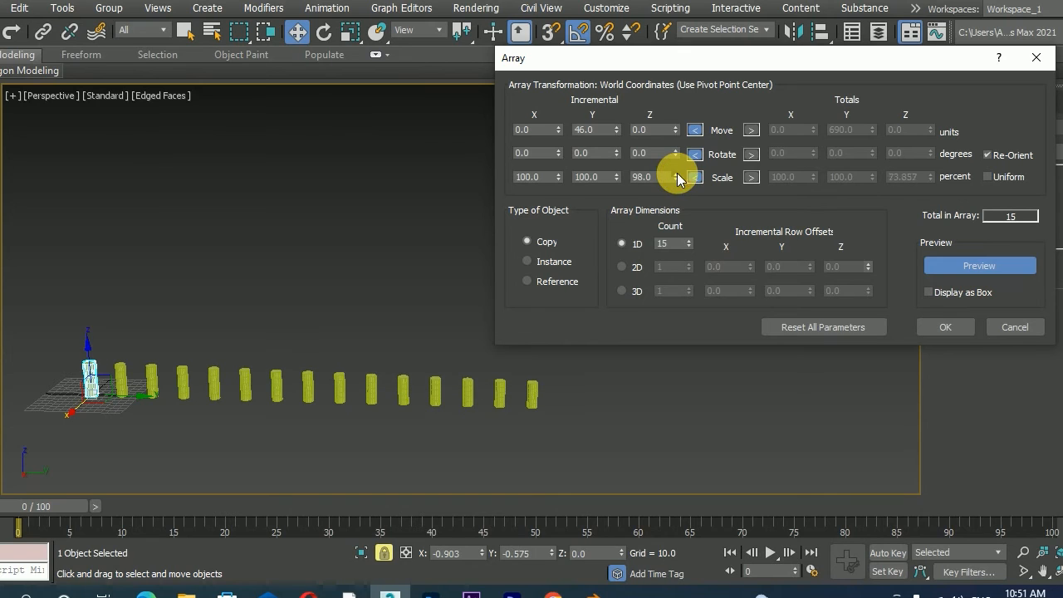
pyautogui.click(676, 174)
pyautogui.click(675, 174)
pyautogui.click(675, 174)
pyautogui.click(675, 174)
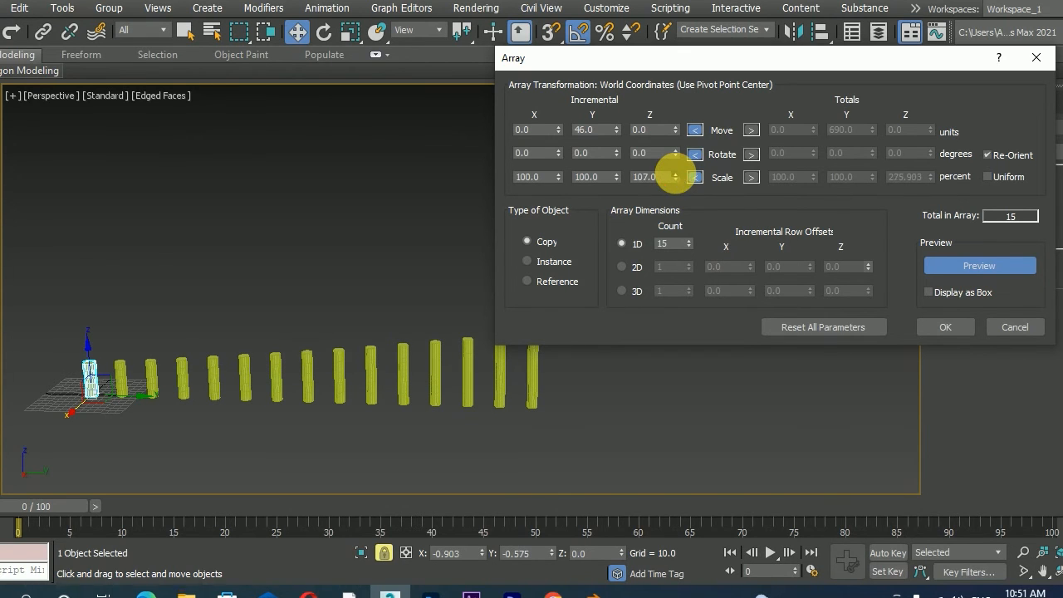
pyautogui.click(675, 174)
pyautogui.click(675, 174)
pyautogui.click(675, 174)
pyautogui.click(675, 173)
pyautogui.moveTo(675, 174); pyautogui.dragTo(634, 48)
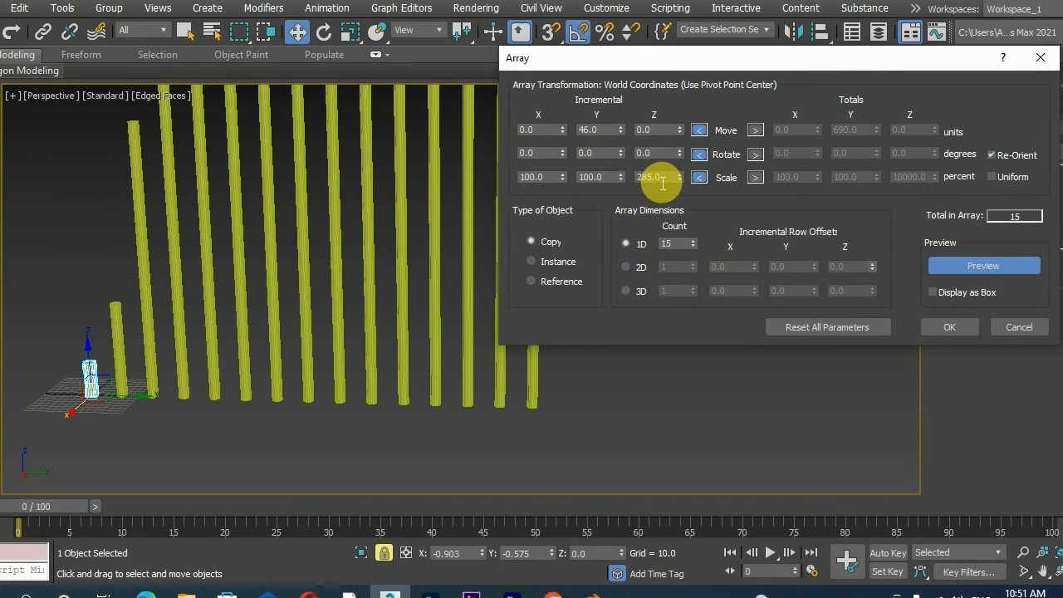
# - Set the array's incremental Z scale to 110% so each cylinder in the row is taller than the previous one
pyautogui.moveTo(666, 184); pyautogui.dragTo(637, 184)
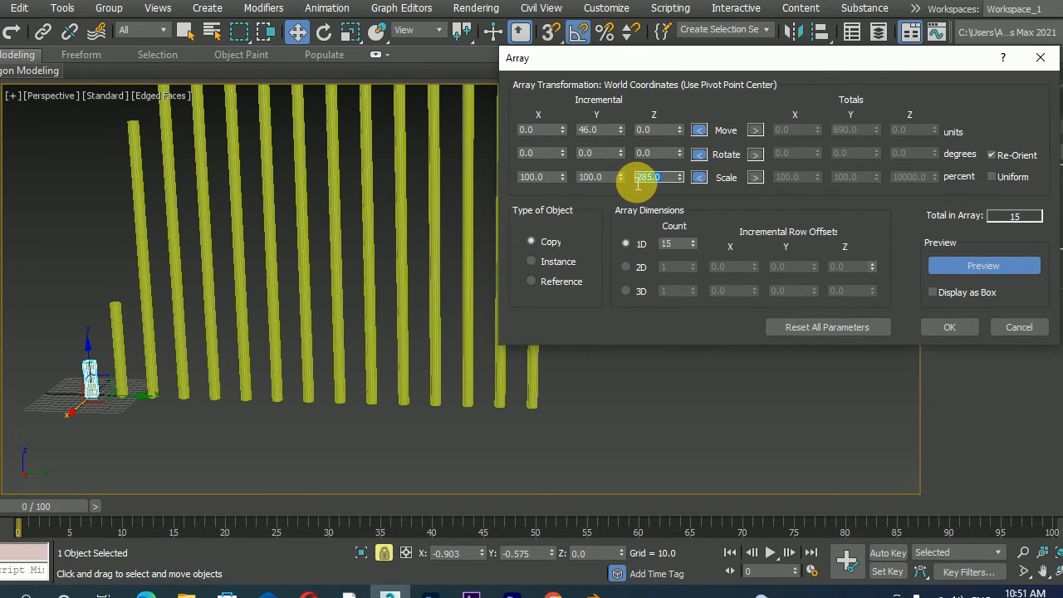
pyautogui.write('11')
pyautogui.click(662, 179)
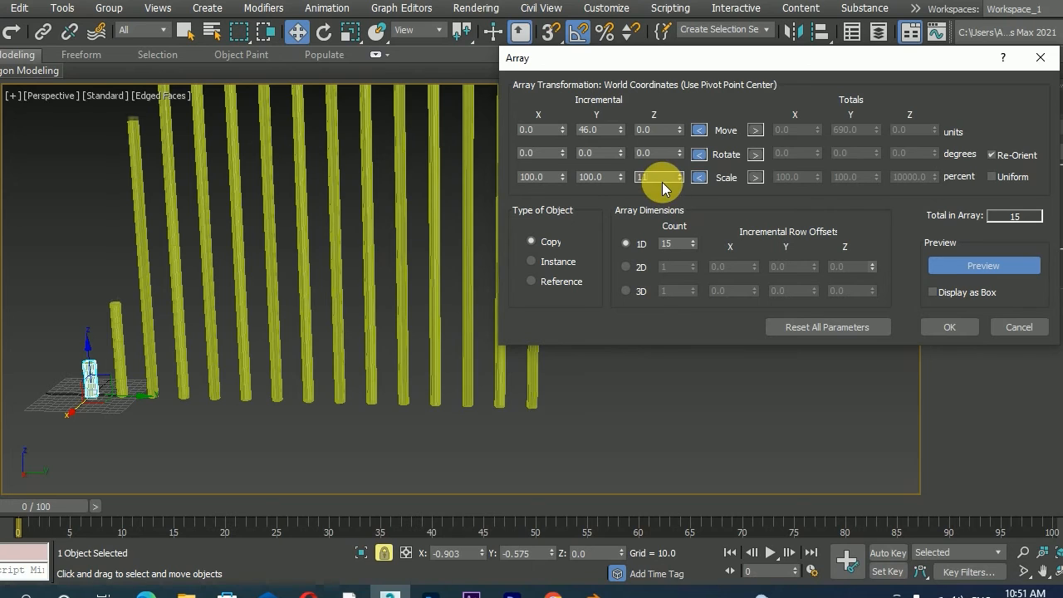
pyautogui.press('Return')
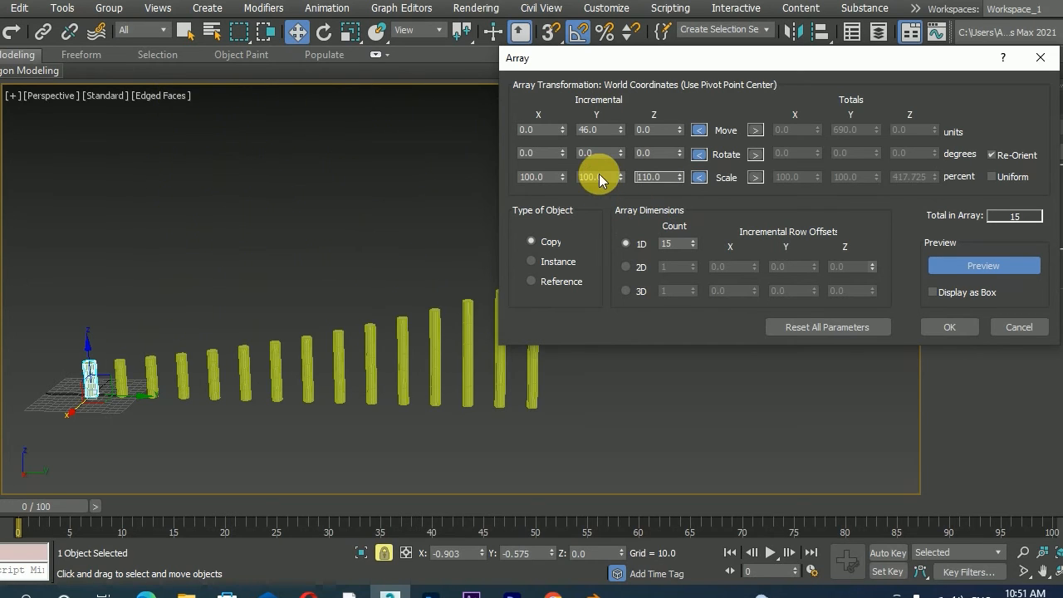
pyautogui.keyDown('alt'); pyautogui.moveTo(358, 356); pyautogui.dragTo(387, 386, button='middle'); pyautogui.keyUp('alt')
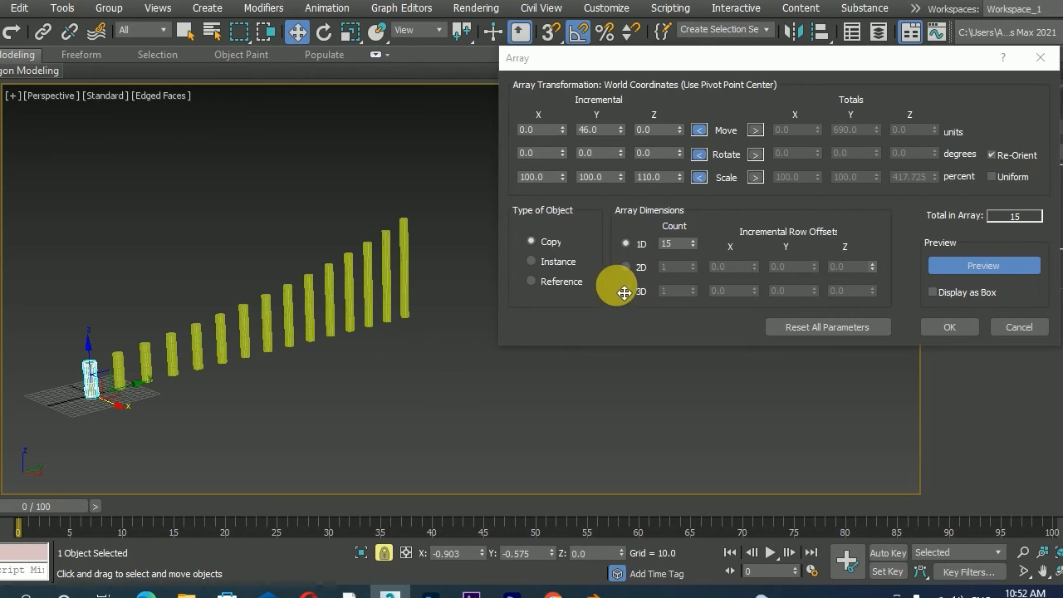
# - Switch the array to two dimensions and set the 2D count to 10
pyautogui.click(629, 267)
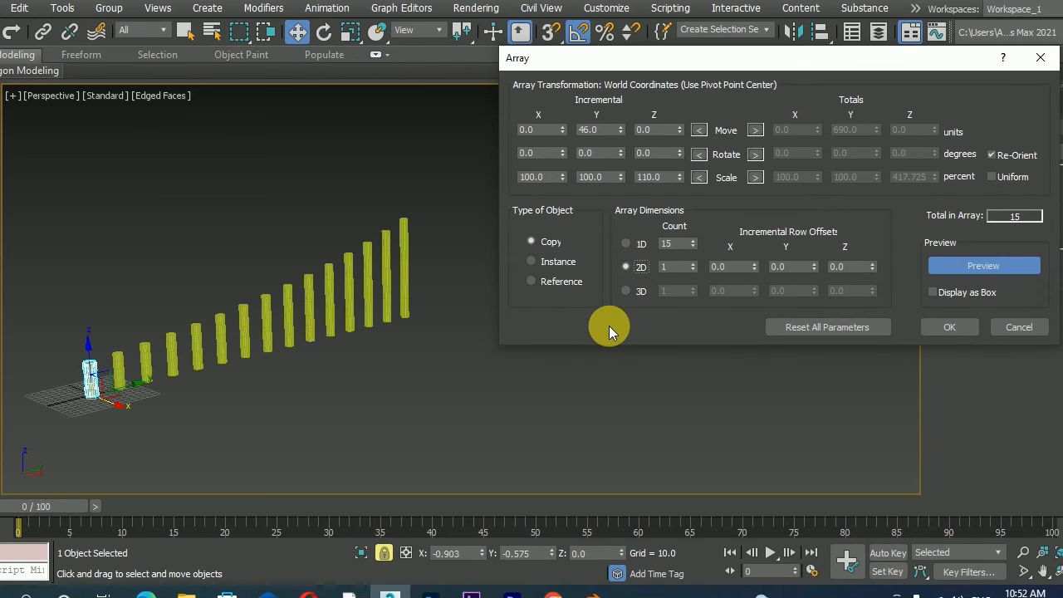
pyautogui.click(675, 266)
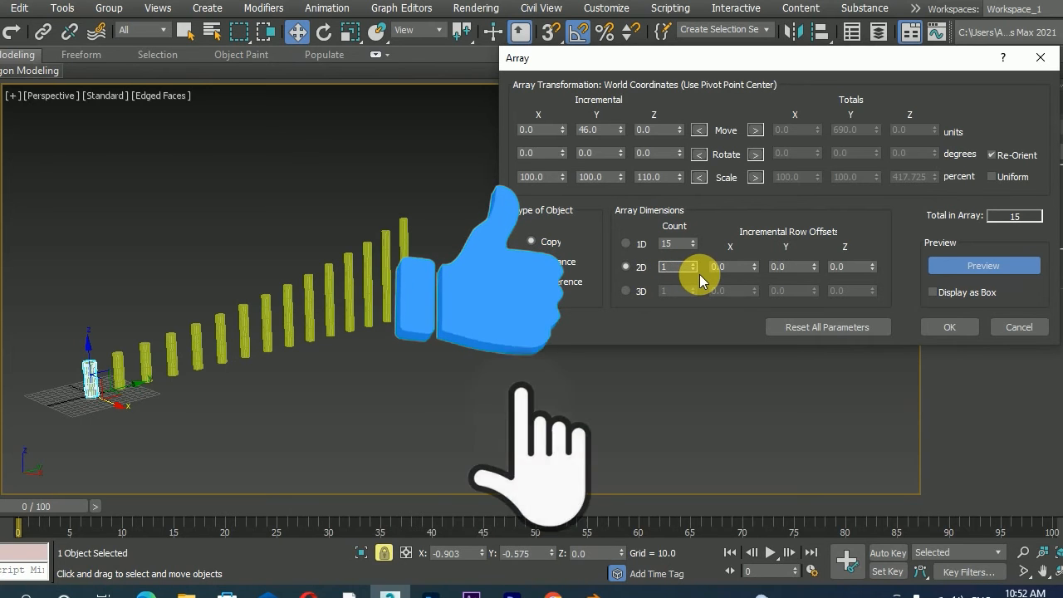
pyautogui.write('0')
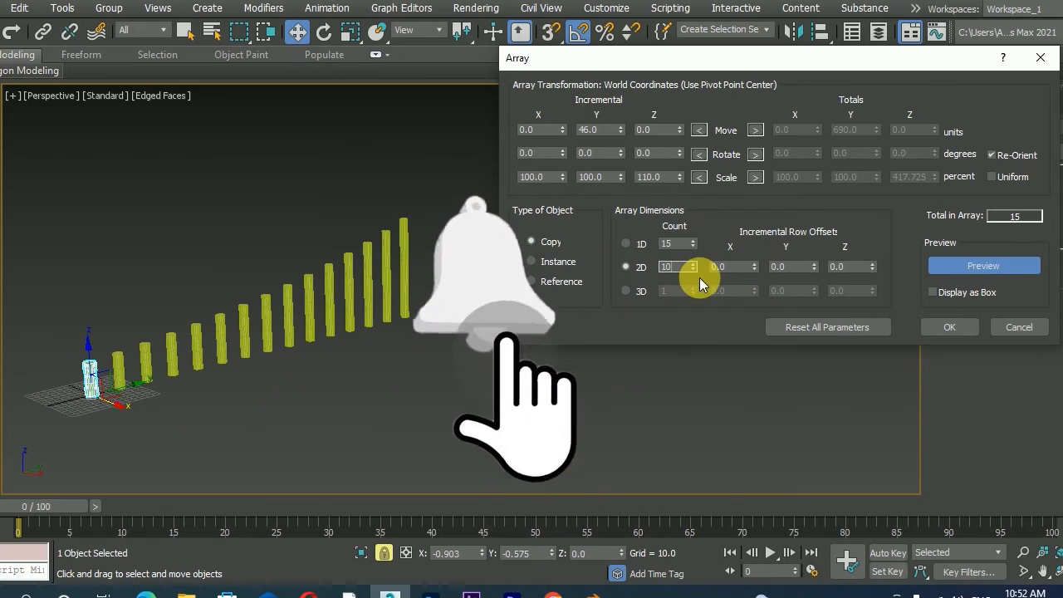
# - Try 2D X row offsets of 1, 5 and 8, continuing to -530 to spread the rows apart
pyautogui.click(754, 263)
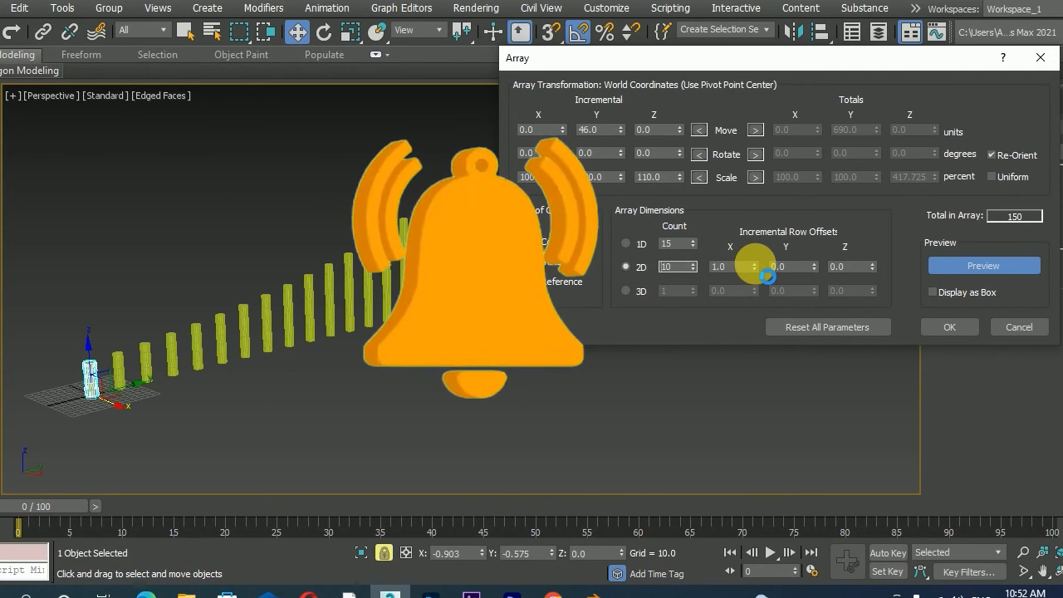
pyautogui.click(755, 263)
pyautogui.click(755, 263)
pyautogui.click(755, 264)
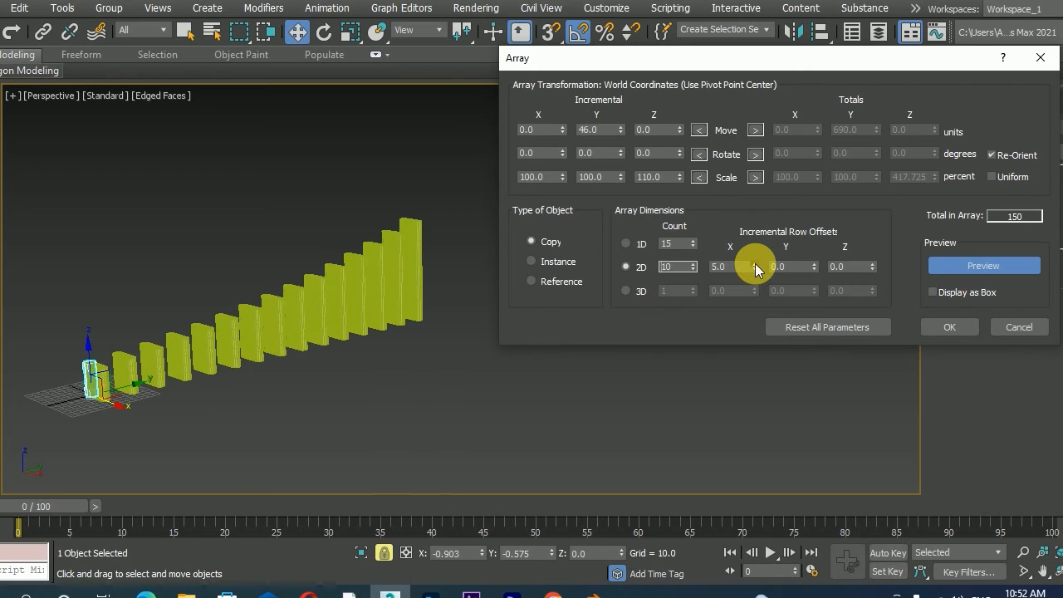
pyautogui.click(755, 263)
pyautogui.click(755, 263)
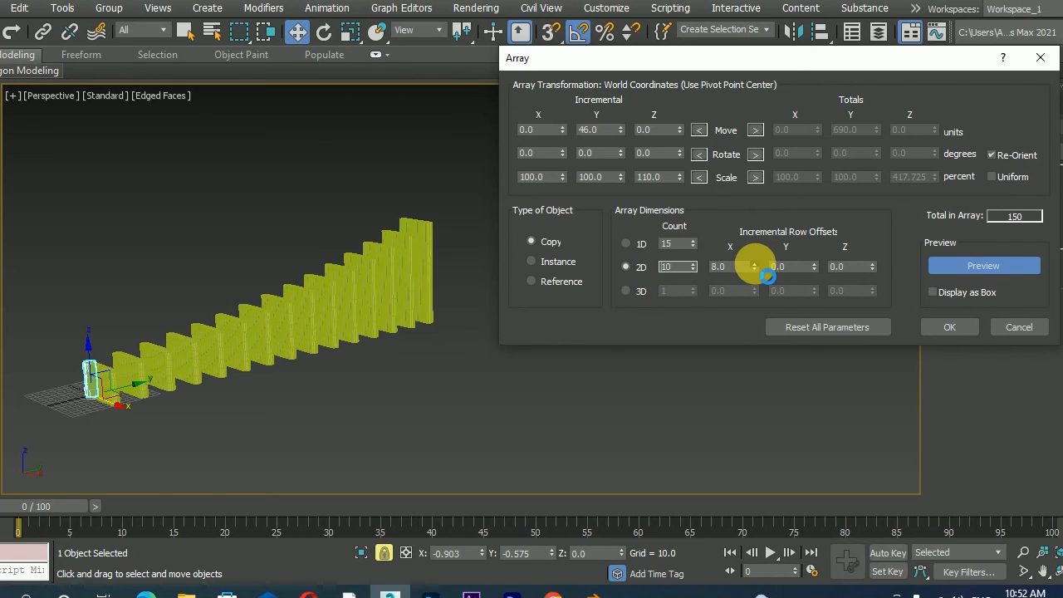
pyautogui.moveTo(754, 263); pyautogui.dragTo(230, 391)
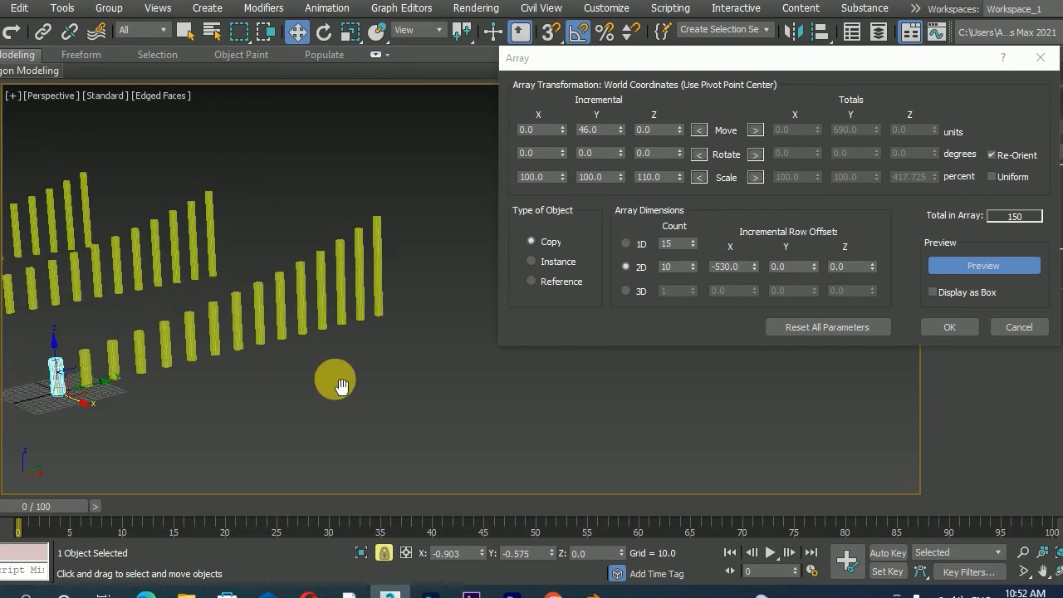
# - Set the 2D incremental row offset in X to -100 to form a tighter grid of cylinders
pyautogui.moveTo(335, 384); pyautogui.dragTo(573, 405, button='middle')
pyautogui.doubleClick(710, 267)
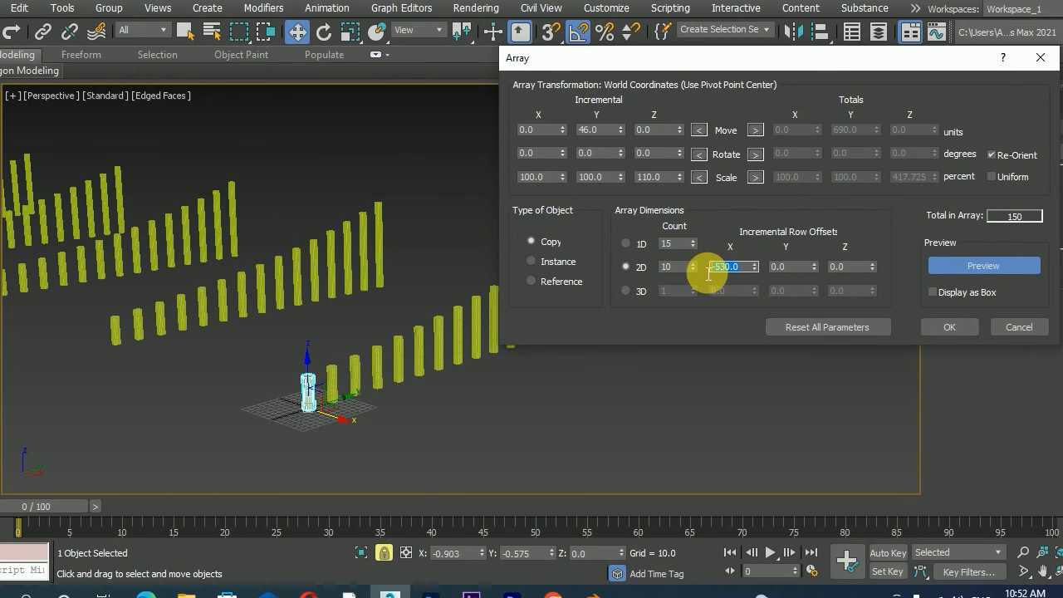
pyautogui.write('-')
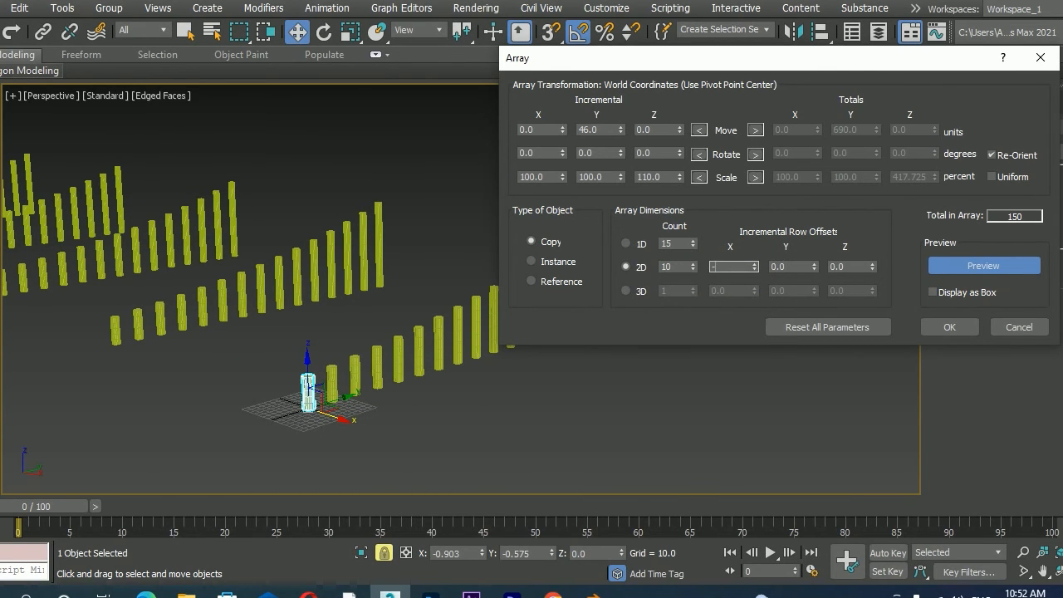
pyautogui.write('100')
pyautogui.doubleClick(789, 266)
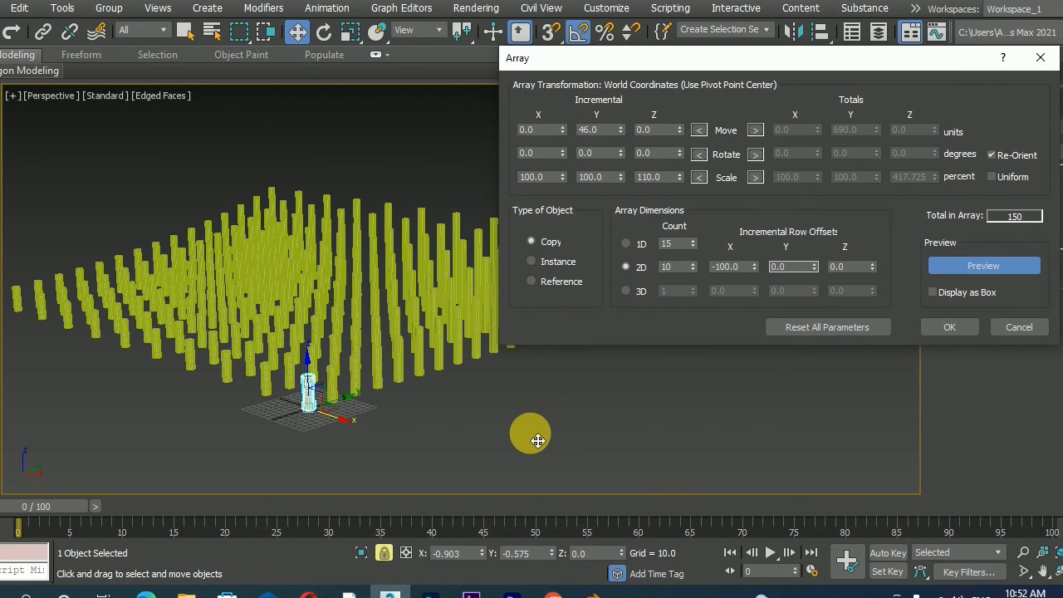
pyautogui.moveTo(527, 432)
pyautogui.keyDown('alt'); pyautogui.mouseDown(button='middle')
pyautogui.moveTo(474, 422)
pyautogui.moveTo(458, 373)
pyautogui.moveTo(465, 420)
pyautogui.moveTo(529, 437)
pyautogui.mouseUp(button='middle'); pyautogui.keyUp('alt')
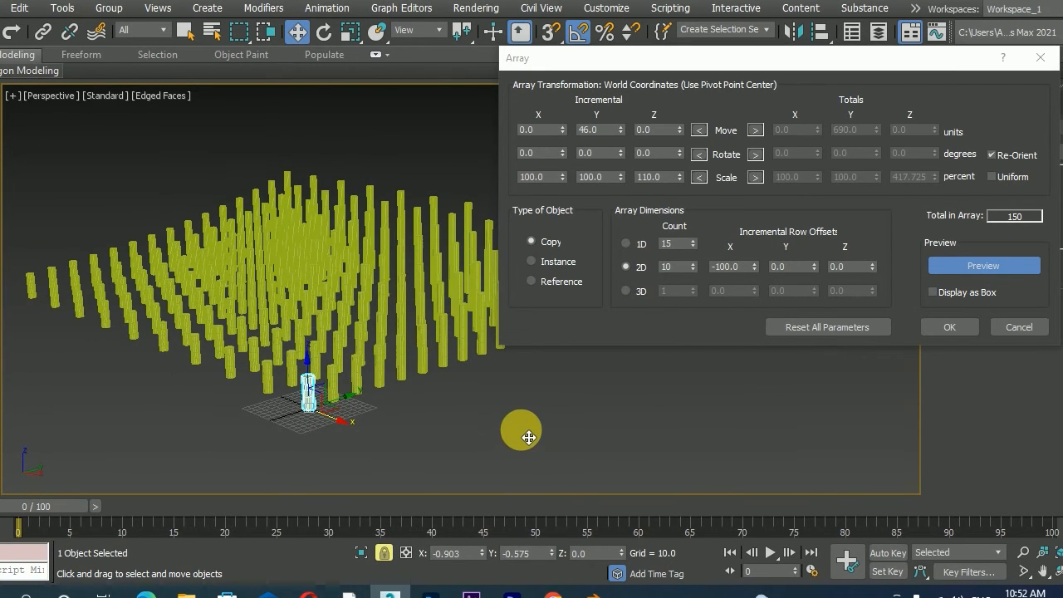
# - Switch the array to three dimensions with a 3D count of 5 and a Z row offset of 50
pyautogui.click(633, 292)
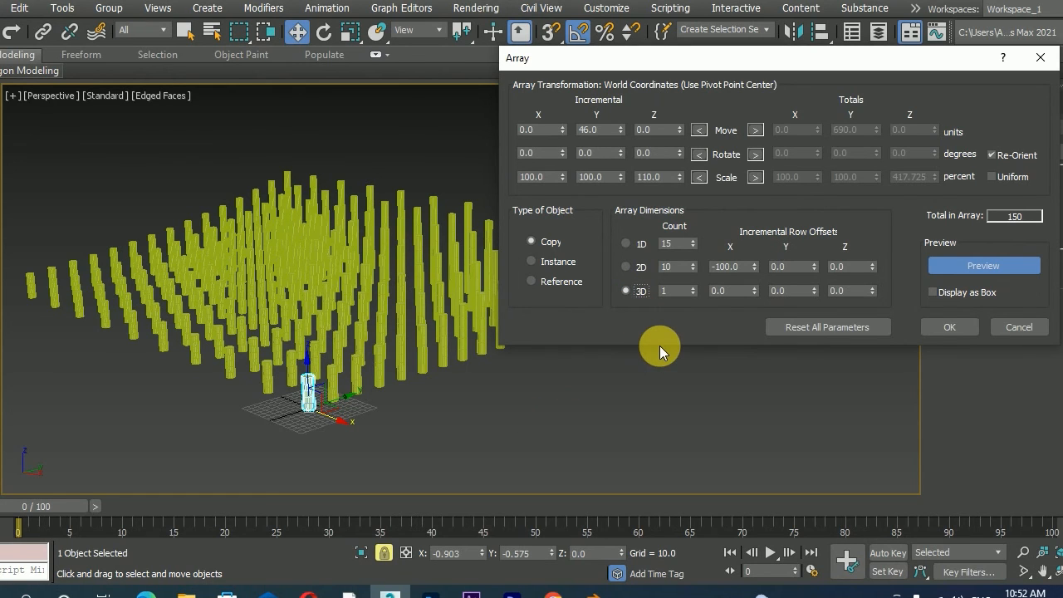
pyautogui.click(857, 292)
pyautogui.click(669, 292)
pyautogui.write('5')
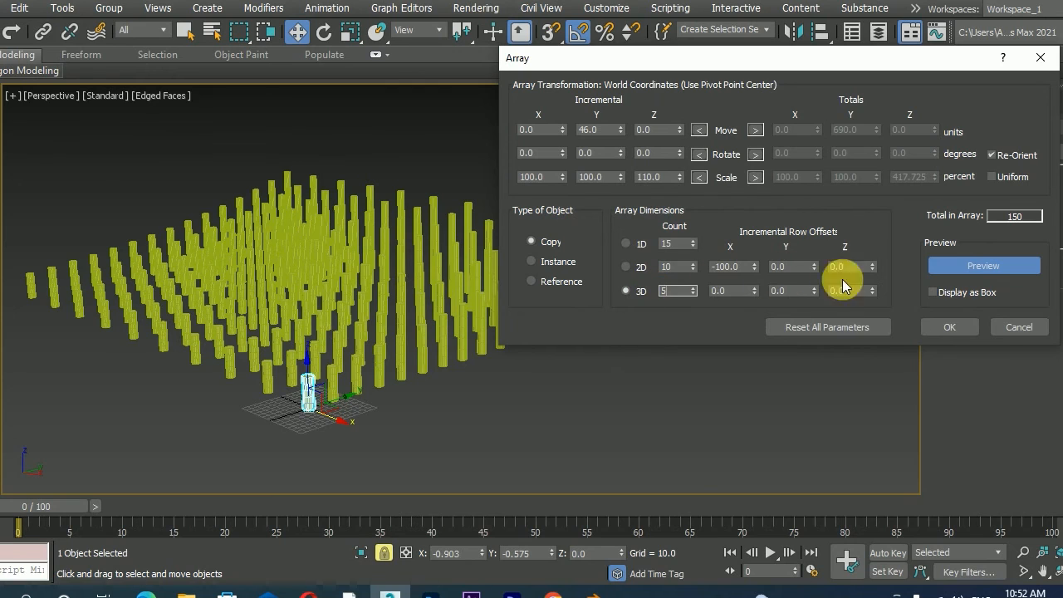
pyautogui.click(840, 292)
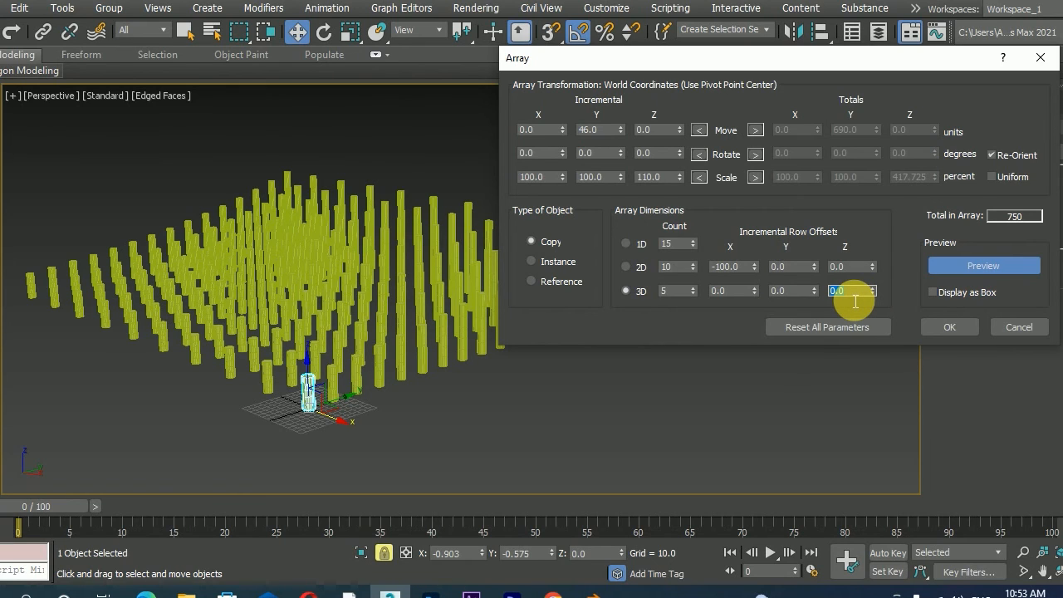
pyautogui.write('50')
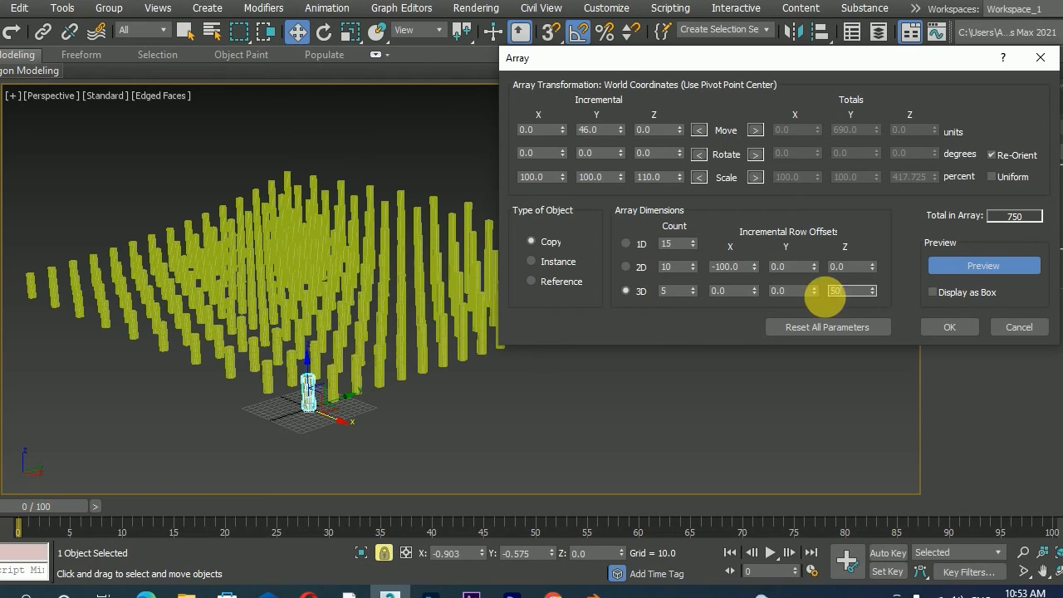
pyautogui.click(797, 267)
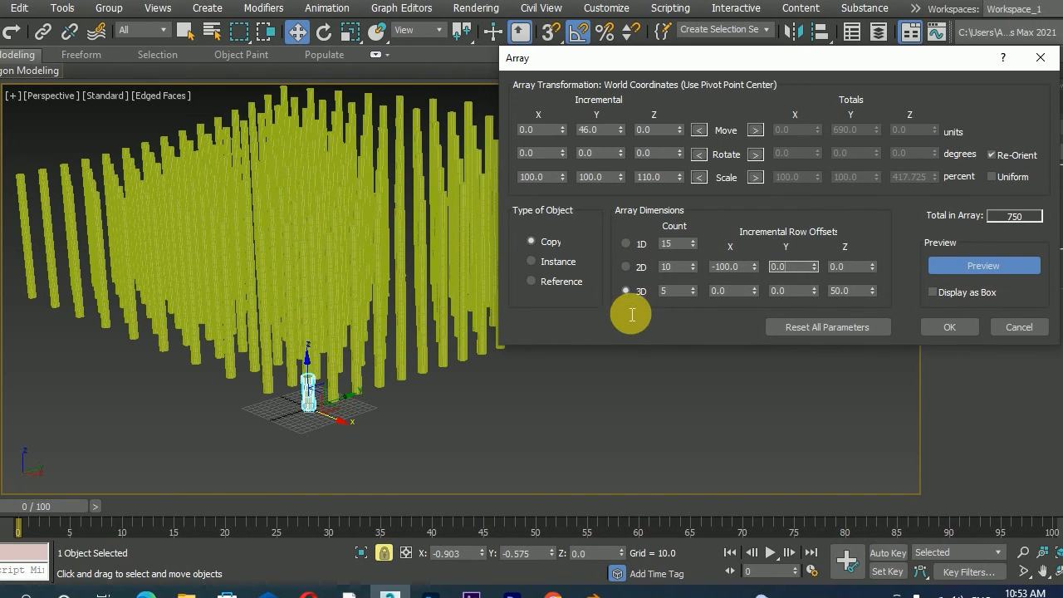
# - Set the 3D Z row offset to 100 and view the stacked layers of cylinders
pyautogui.keyDown('alt'); pyautogui.moveTo(408, 313); pyautogui.dragTo(420, 274, button='middle'); pyautogui.keyUp('alt')
pyautogui.doubleClick(837, 293)
pyautogui.write('1')
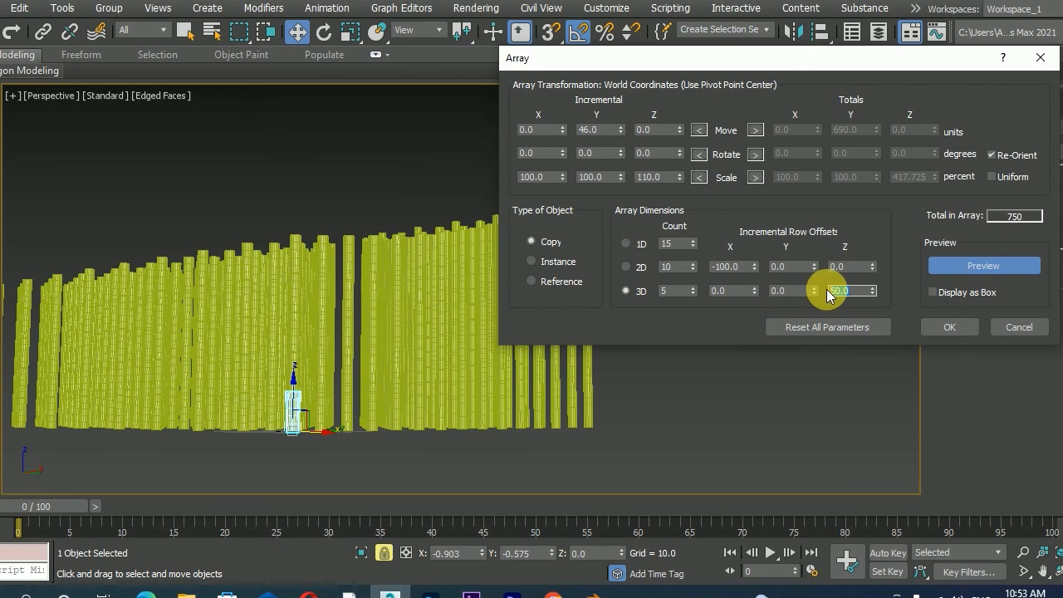
pyautogui.write('00')
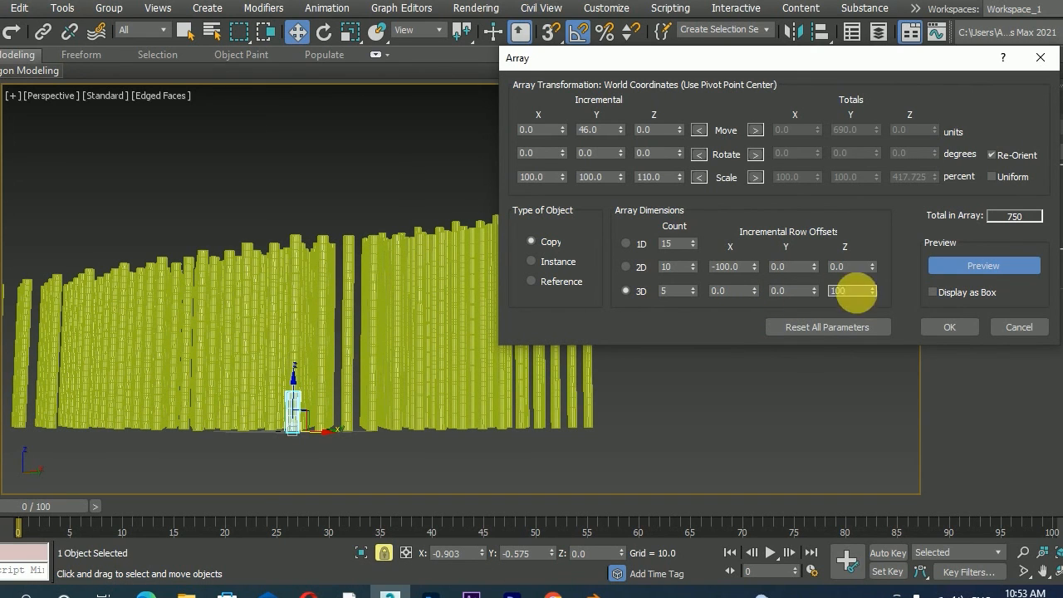
pyautogui.click(846, 278)
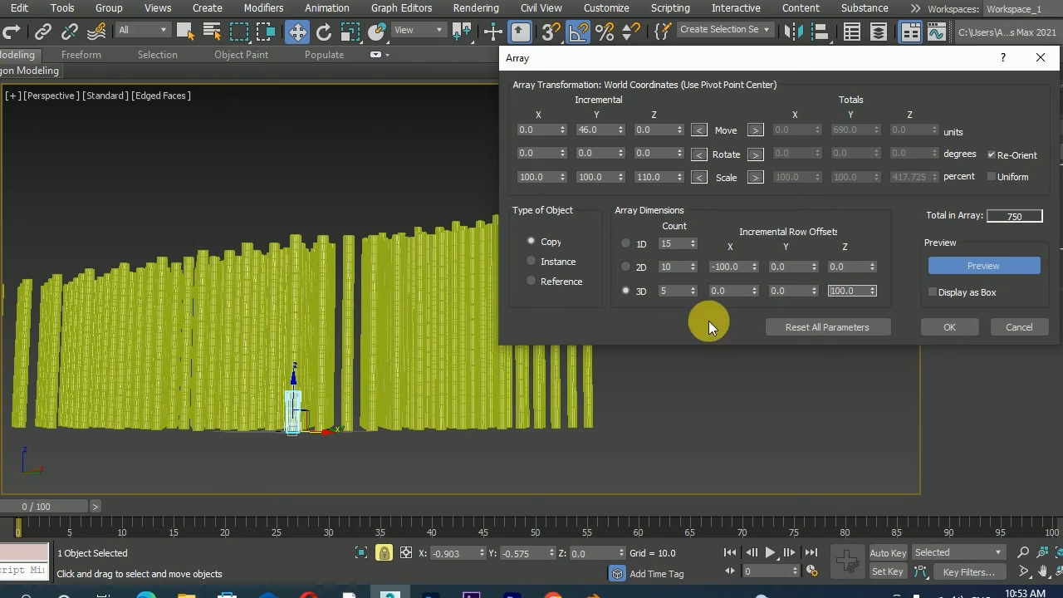
pyautogui.keyDown('alt'); pyautogui.moveTo(439, 342); pyautogui.dragTo(315, 305, button='middle'); pyautogui.keyUp('alt')
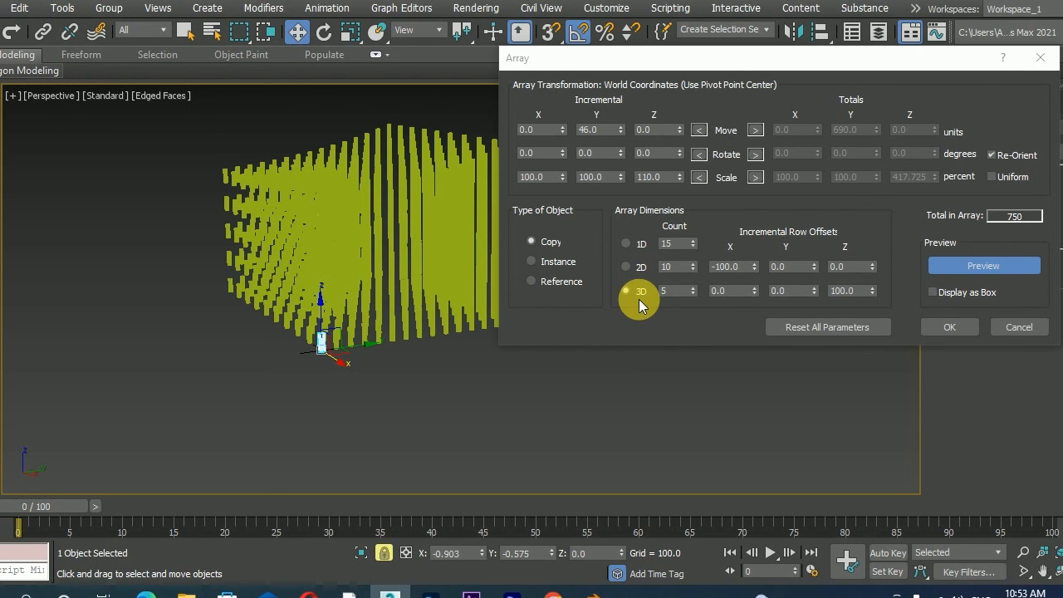
# - Return the array to one dimension, keeping a single row of 15 cylinders
pyautogui.click(630, 245)
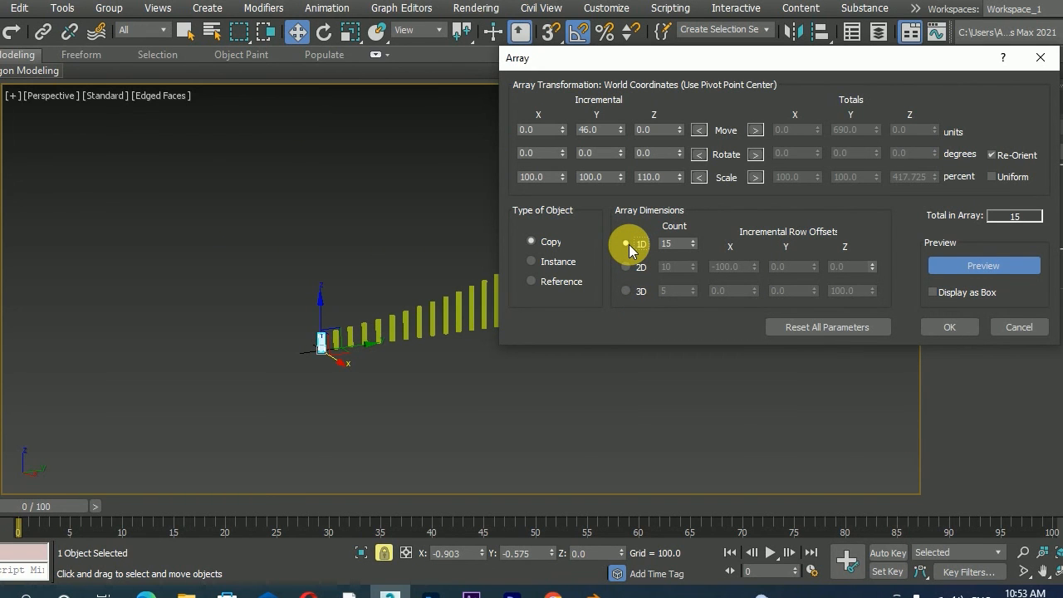
pyautogui.moveTo(820, 60); pyautogui.dragTo(798, 58)
pyautogui.moveTo(415, 225); pyautogui.dragTo(279, 216, button='middle')
pyautogui.scroll(3, 214, 229)
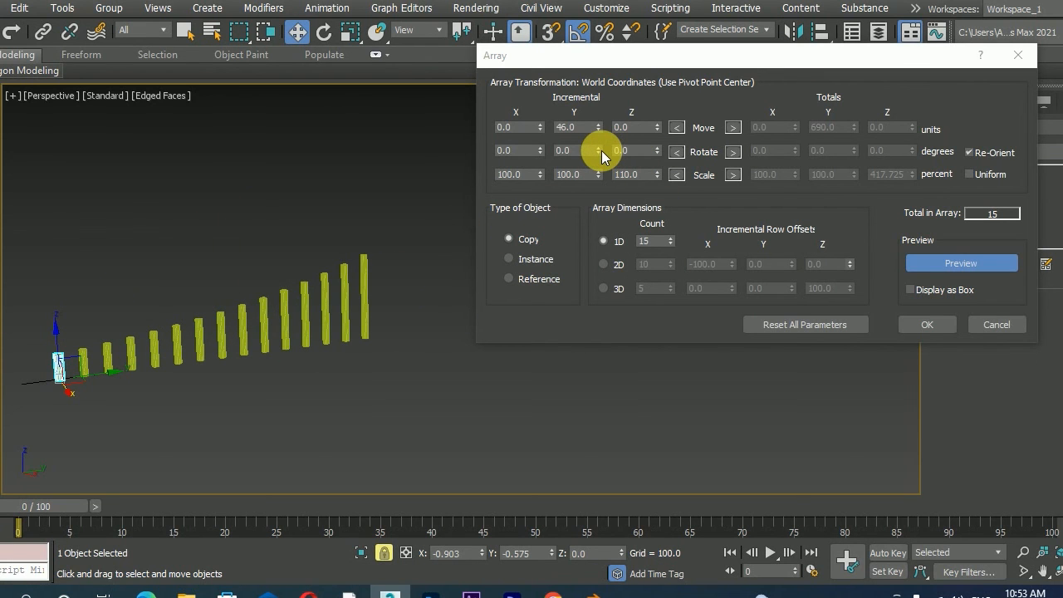
# - Try an incremental Y rotation of 51 degrees and an X rotation of -8 degrees, resetting each to 0
pyautogui.moveTo(601, 153); pyautogui.dragTo(603, 92)
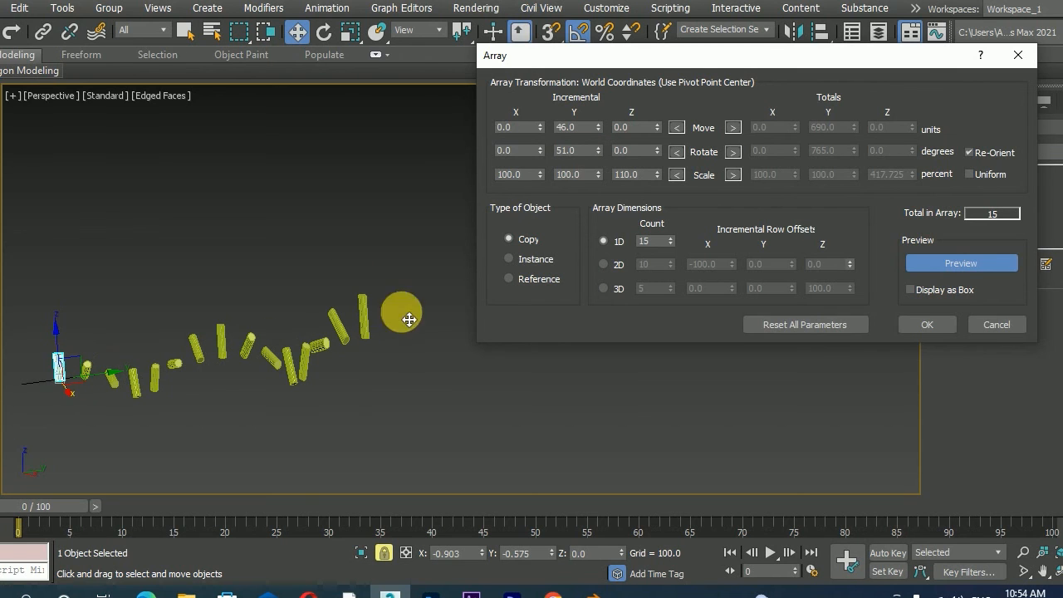
pyautogui.rightClick(598, 152)
pyautogui.moveTo(542, 154); pyautogui.dragTo(542, 162)
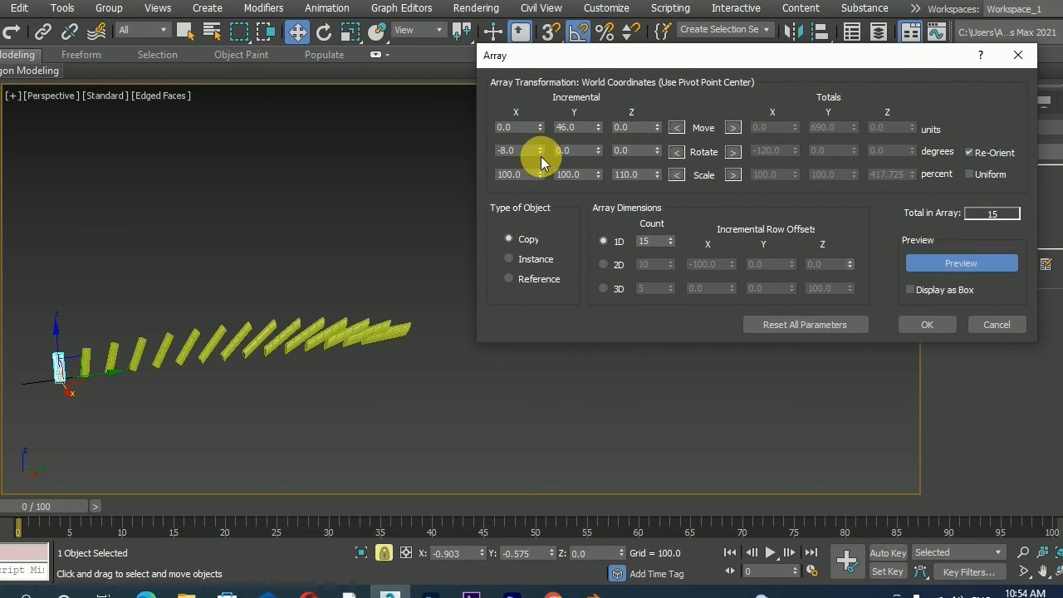
pyautogui.rightClick(541, 152)
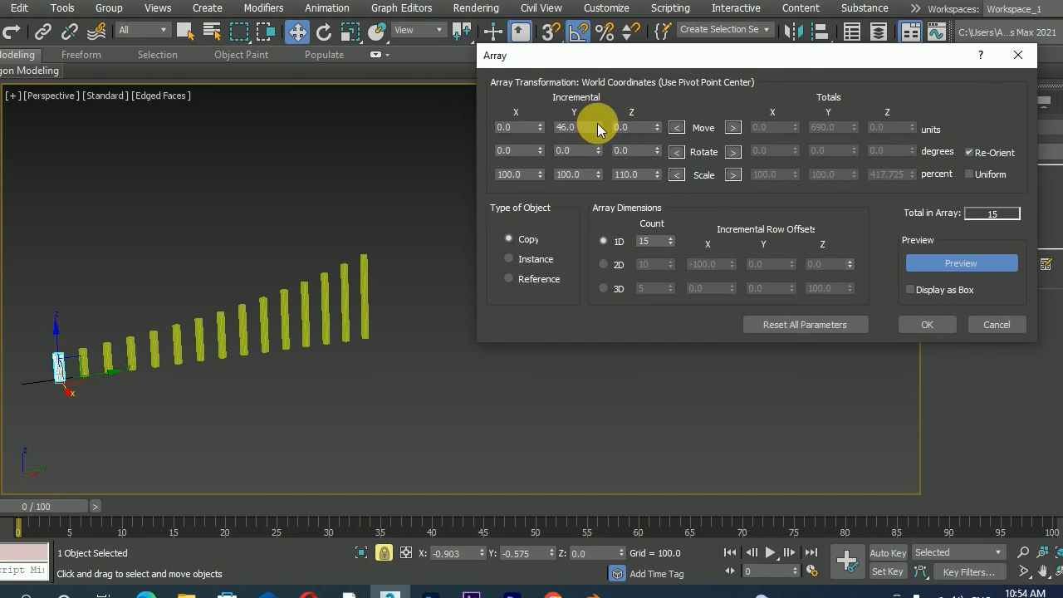
# - Try incremental moves of -6 in Z and -19 in X on the row, and reset both to 0
pyautogui.moveTo(659, 125); pyautogui.dragTo(655, 130)
pyautogui.moveTo(540, 127)
pyautogui.mouseDown()
pyautogui.moveTo(541, 108)
pyautogui.moveTo(550, 112)
pyautogui.moveTo(541, 95)
pyautogui.moveTo(545, 202)
pyautogui.moveTo(553, 142)
pyautogui.moveTo(540, 129)
pyautogui.mouseUp()
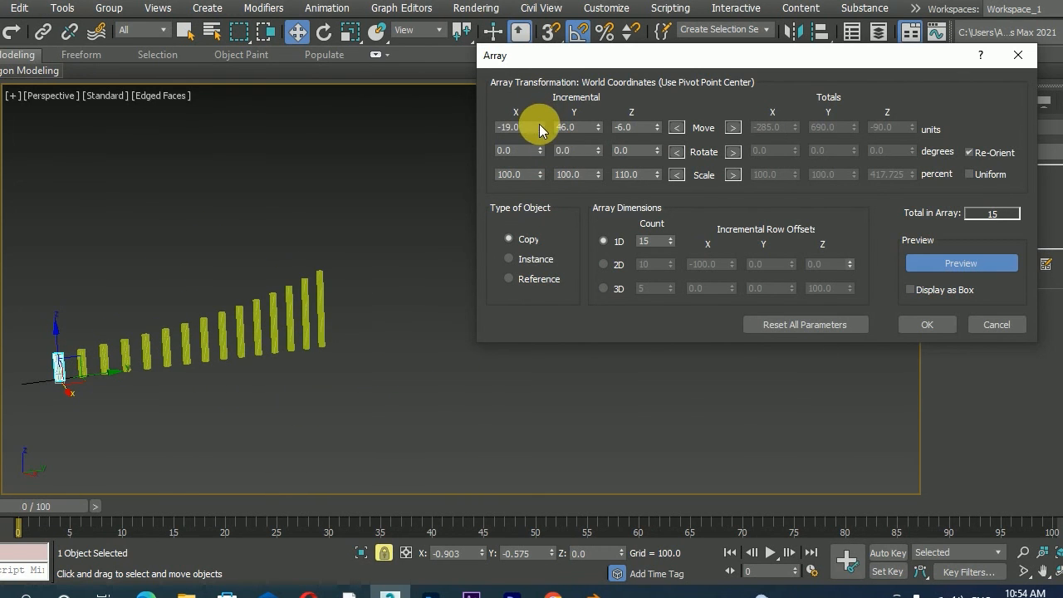
pyautogui.rightClick(540, 127)
pyautogui.rightClick(657, 127)
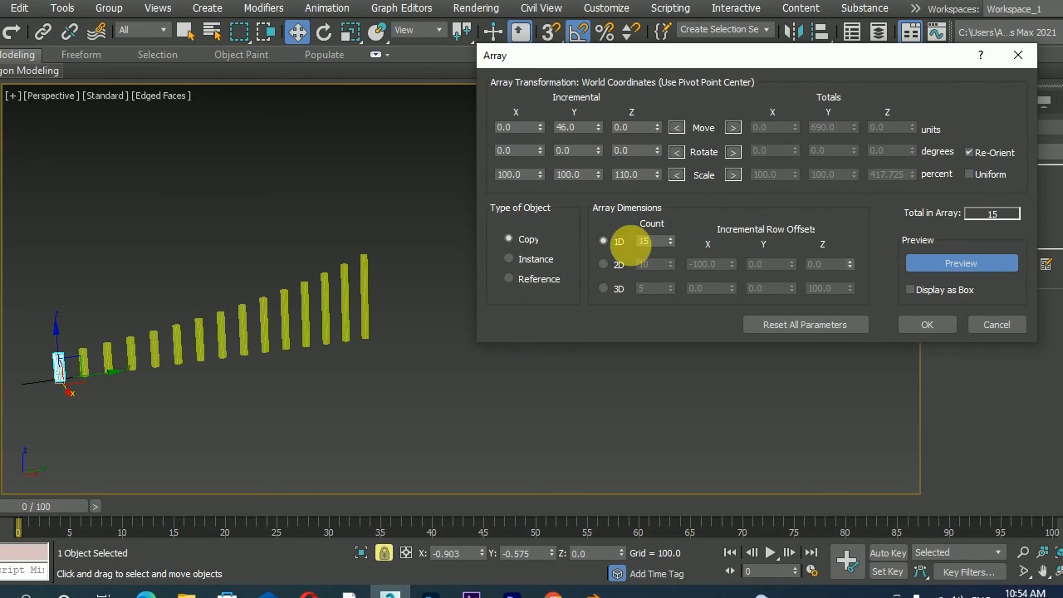
# - Confirm the array to create the row of 15 progressively taller cylinders, and view the finished row
pyautogui.moveTo(740, 65); pyautogui.dragTo(699, 108)
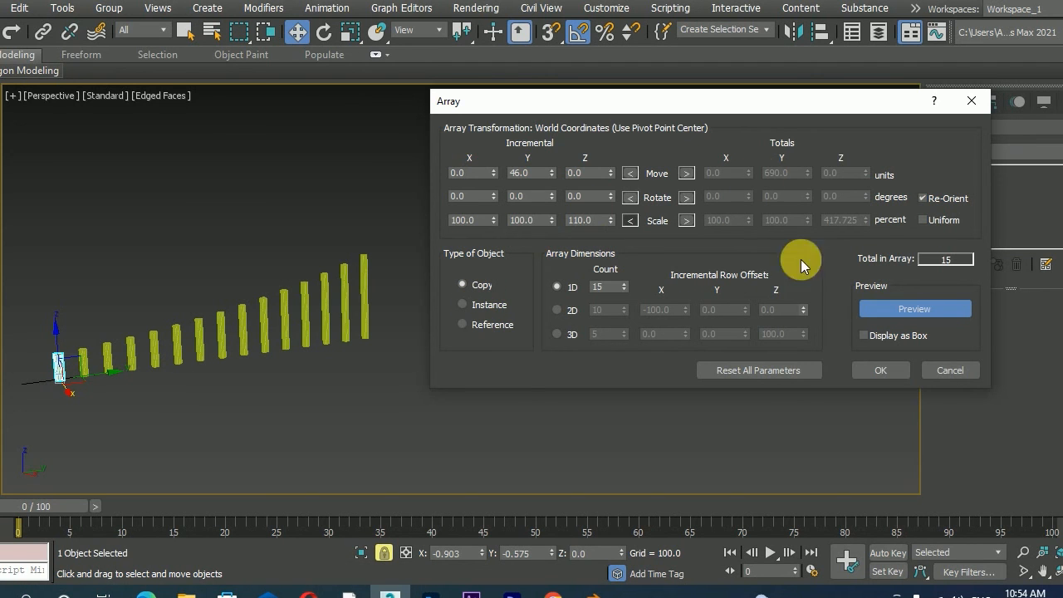
pyautogui.click(880, 370)
pyautogui.scroll(-3, 253, 304)
pyautogui.keyDown('alt'); pyautogui.moveTo(254, 303); pyautogui.dragTo(263, 352, button='middle'); pyautogui.keyUp('alt')
pyautogui.scroll(3, 308, 367)
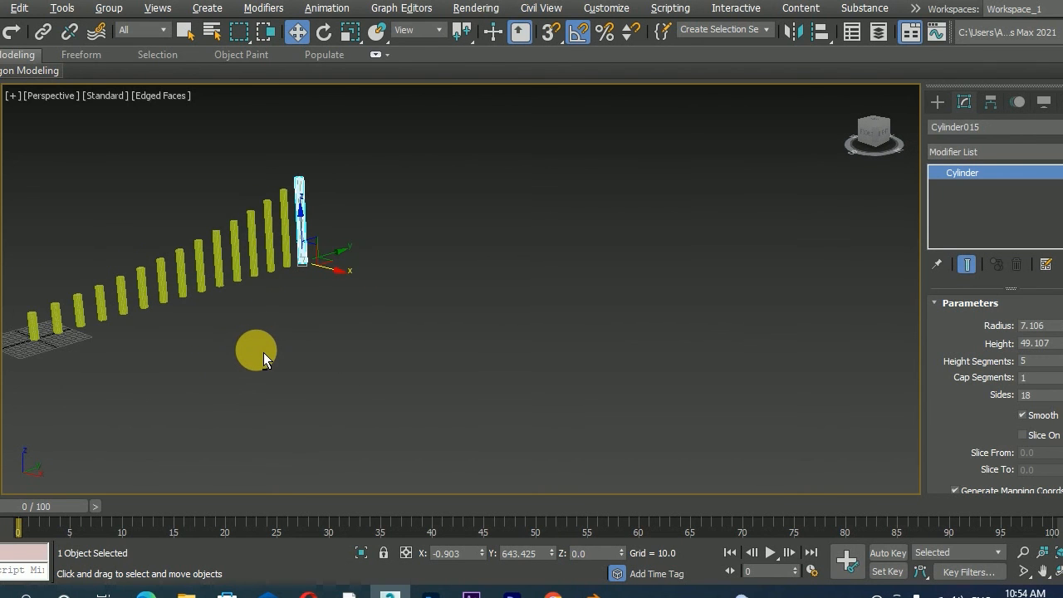
pyautogui.moveTo(262, 307); pyautogui.dragTo(453, 302, button='middle')
pyautogui.scroll(4, 461, 294)
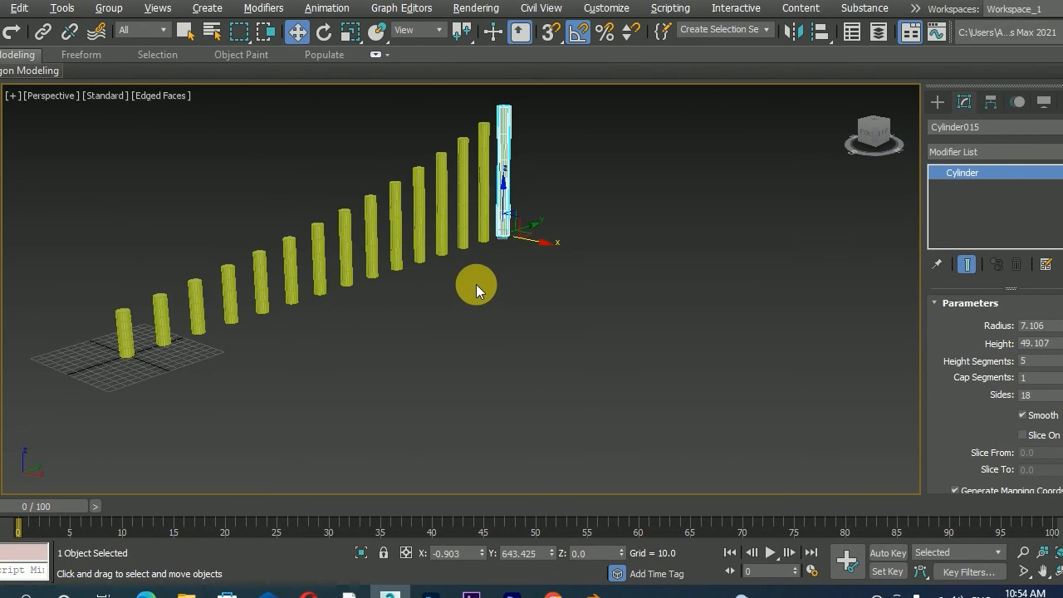
# - Bring up the Splines object types for creating a new shape
pyautogui.click(938, 101)
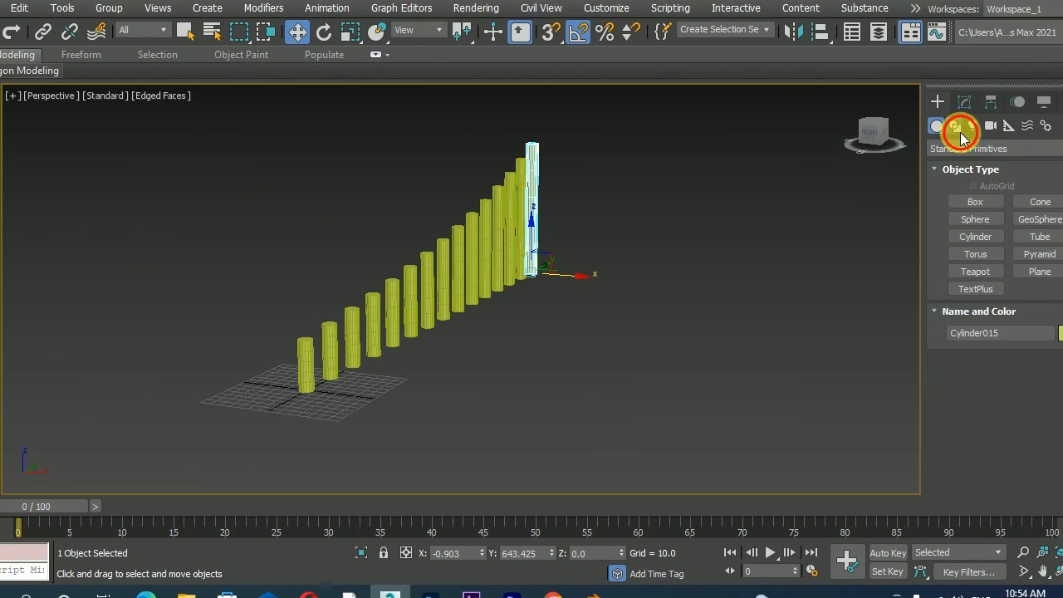
pyautogui.click(956, 129)
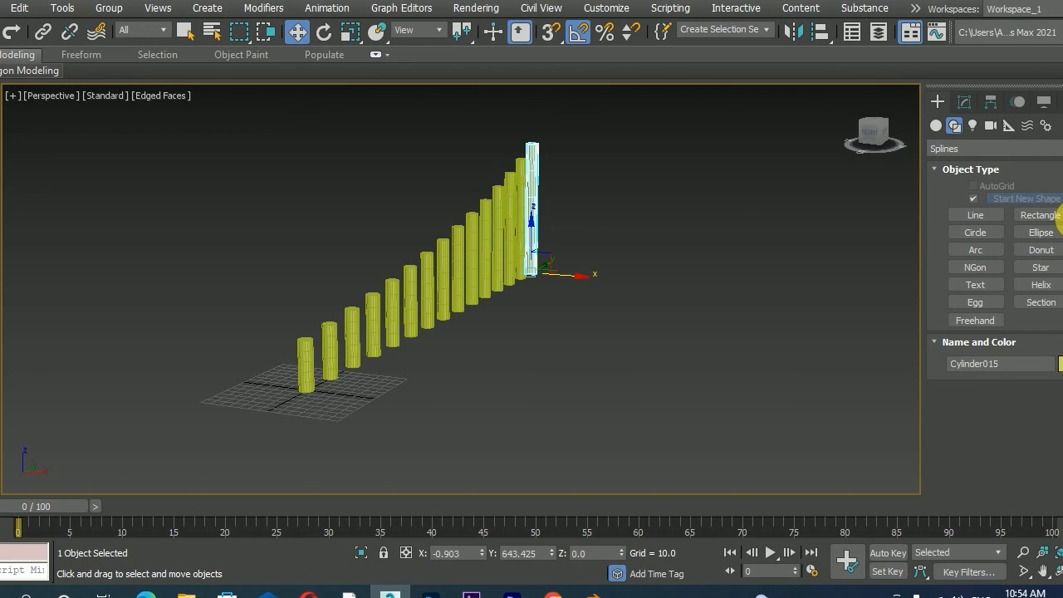